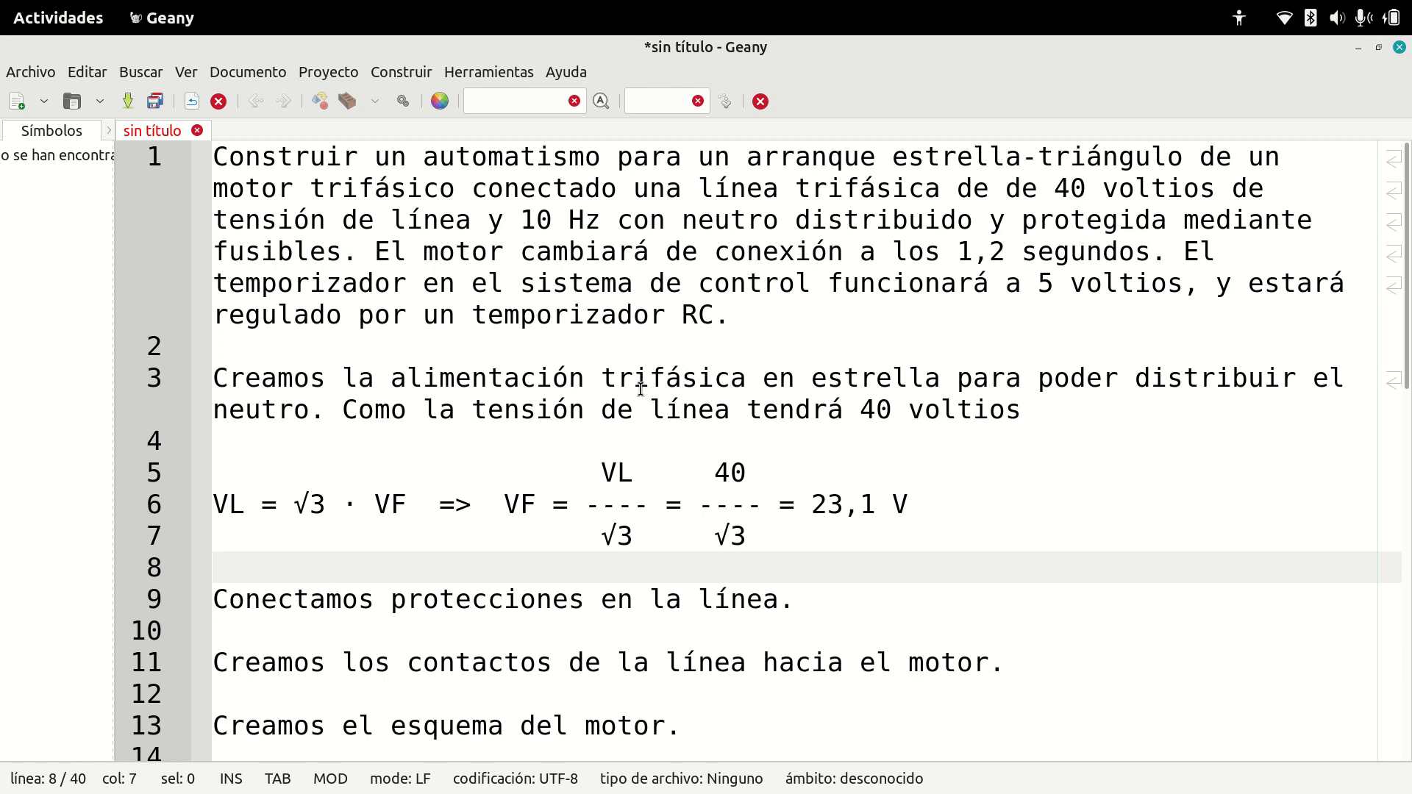
Highlight the sentence in the notes about creating the three-phase supply in star to distribute the neutral.
scroll(640, 388, down, 2)
scroll(622, 386, up, 2)
drag(311, 409, 216, 378)
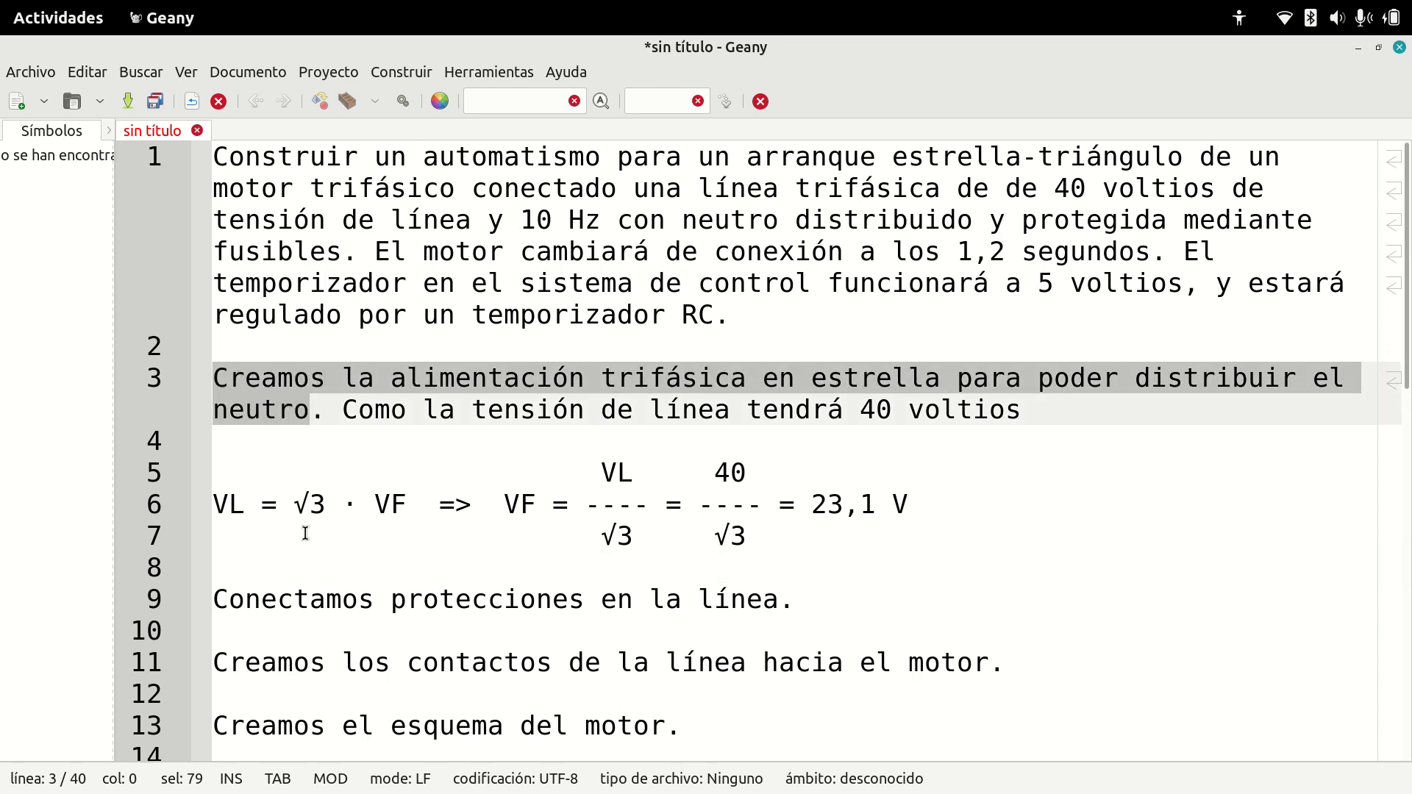
Switch to the Falstad circuit simulator in Firefox and place a vertical two-terminal AC voltage source in the canvas's upper-left area.
key(ctrl+alt+Left)
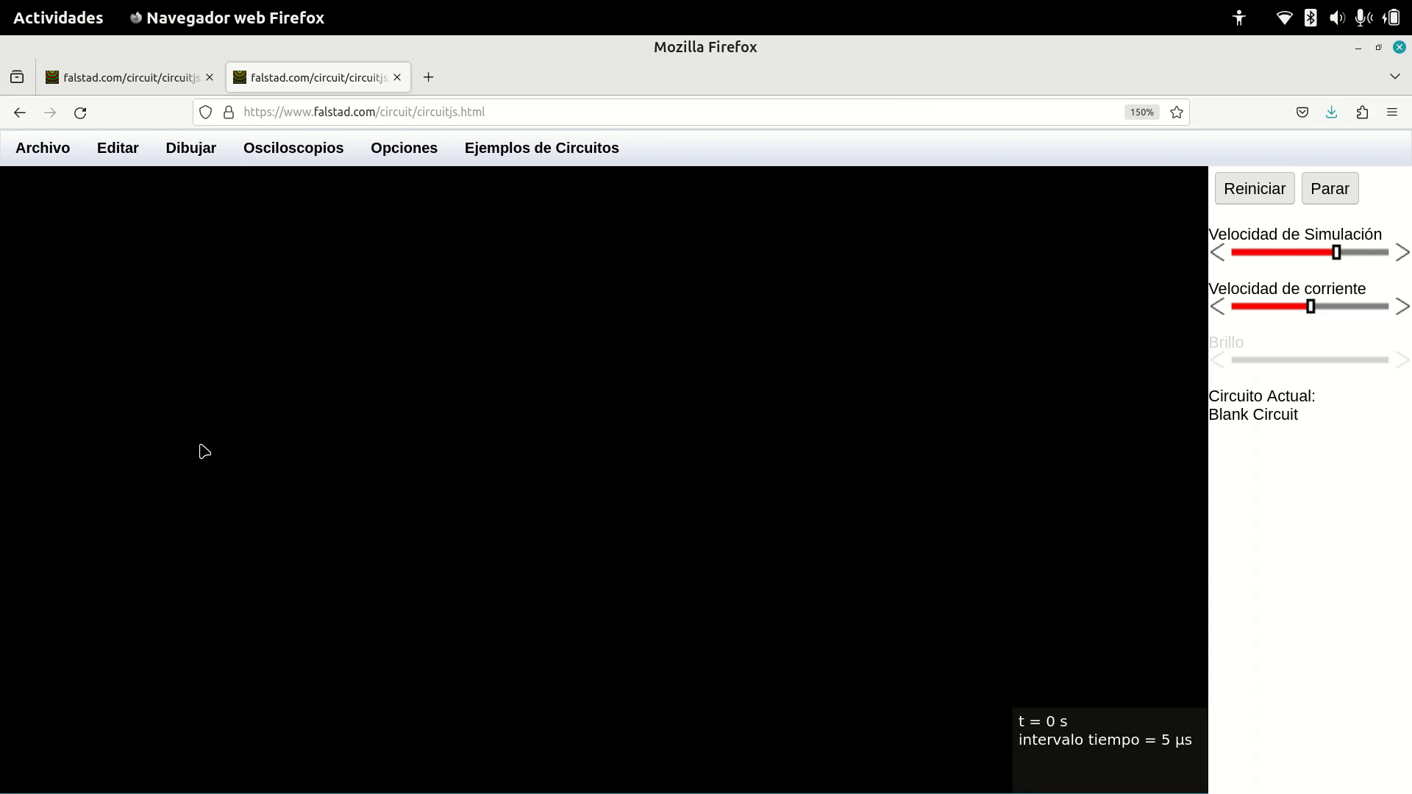
click(192, 149)
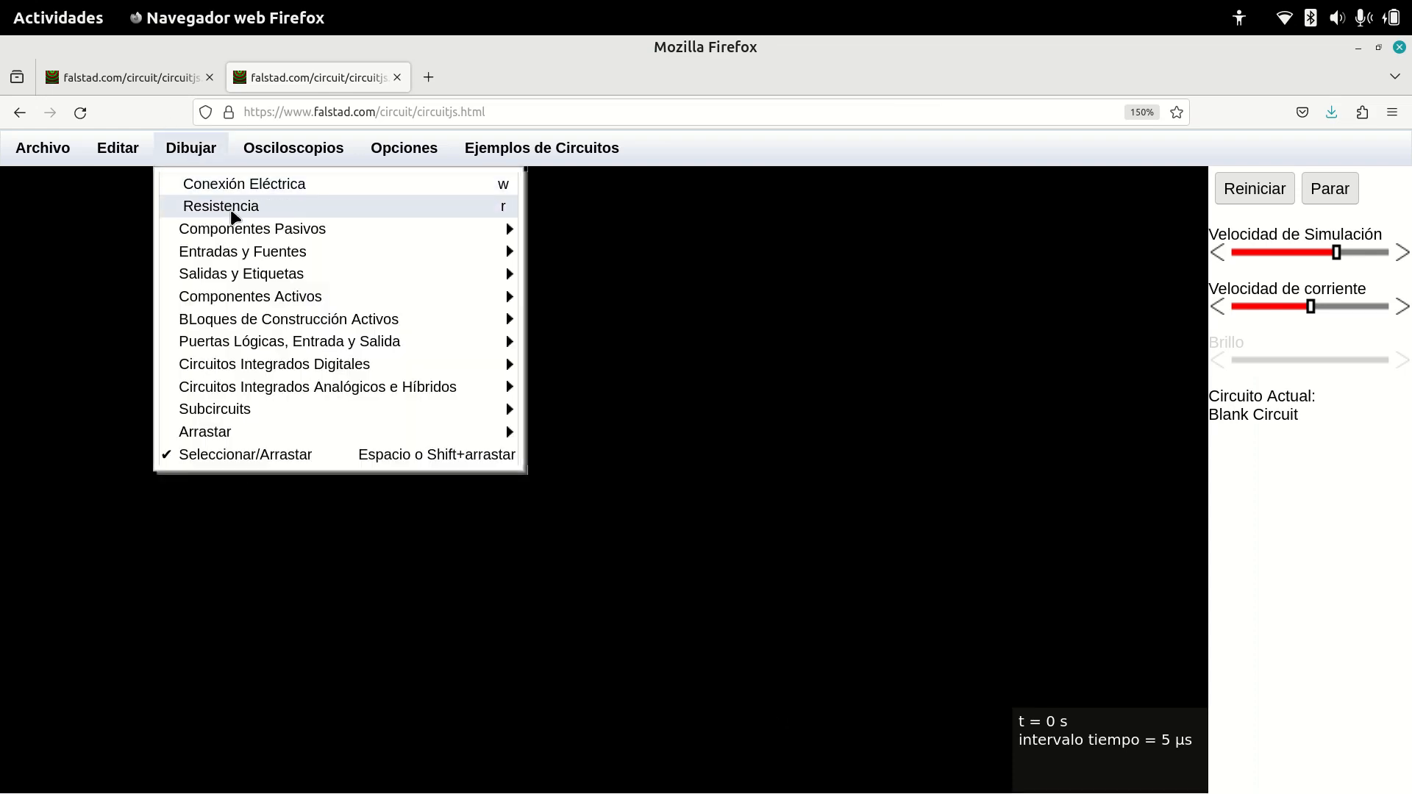
mouse_move(248, 234)
mouse_move(287, 281)
mouse_move(280, 254)
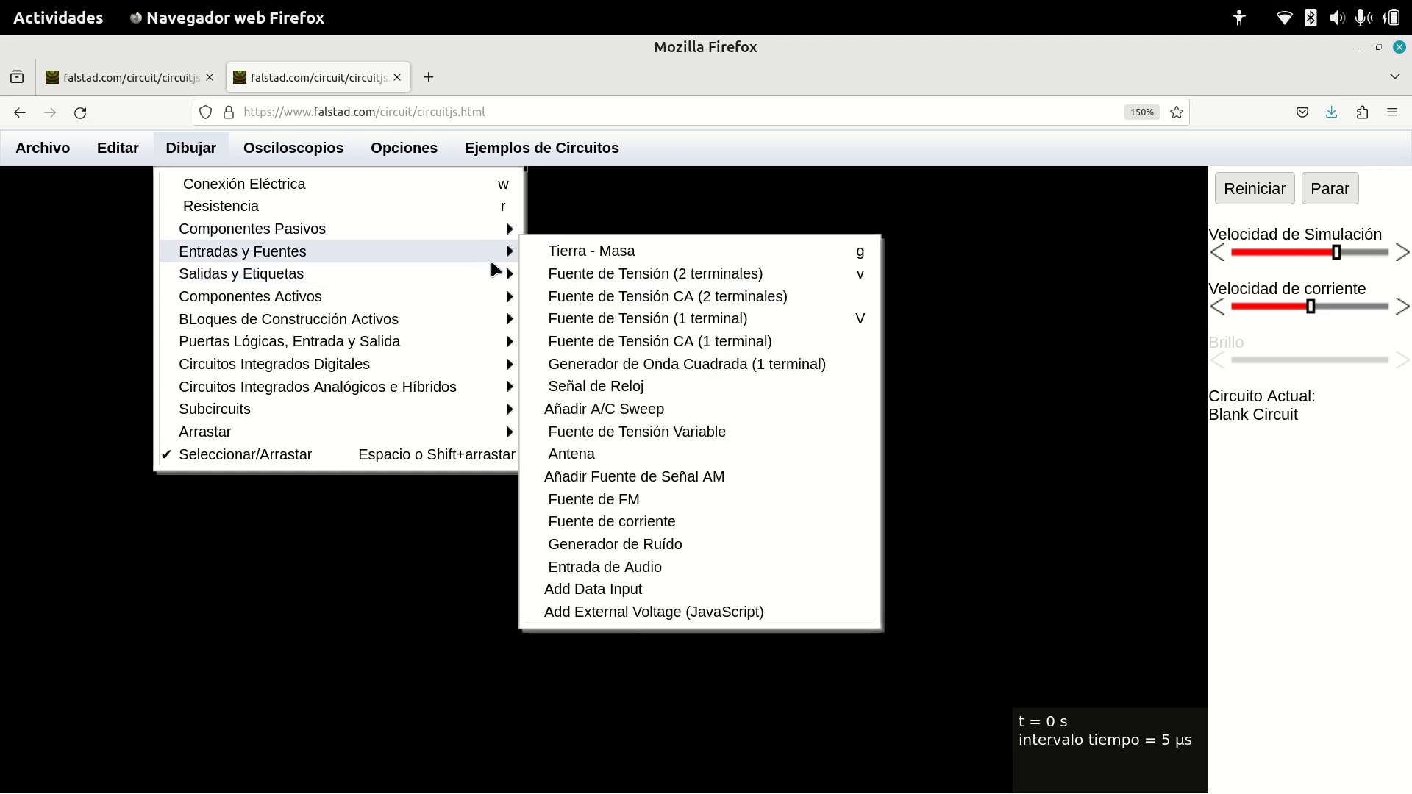
click(618, 301)
drag(209, 267, 213, 343)
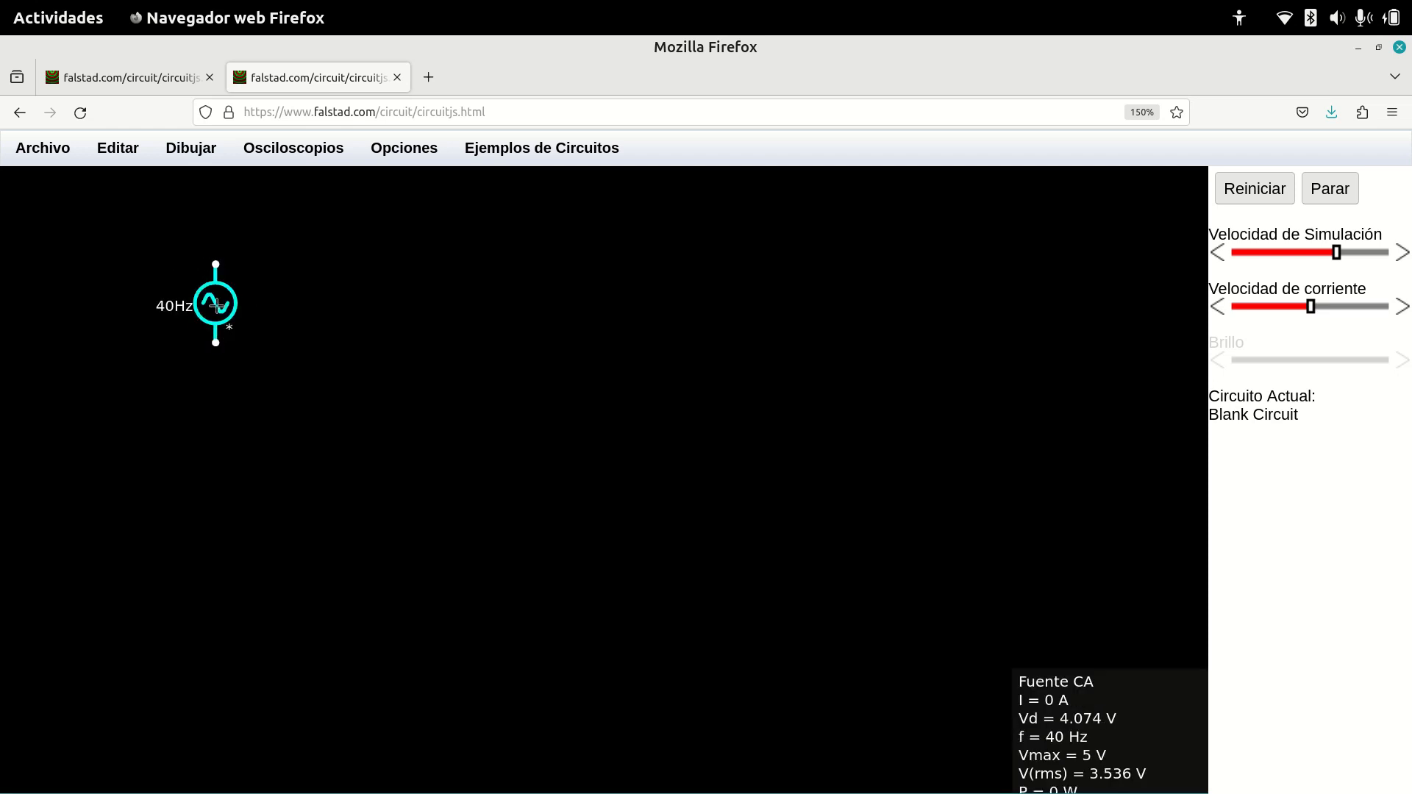
Duplicate the AC source twice in an evenly spaced row and wire all three upper terminals to a neutral line ending left of the sources.
right_click(215, 306)
click(278, 481)
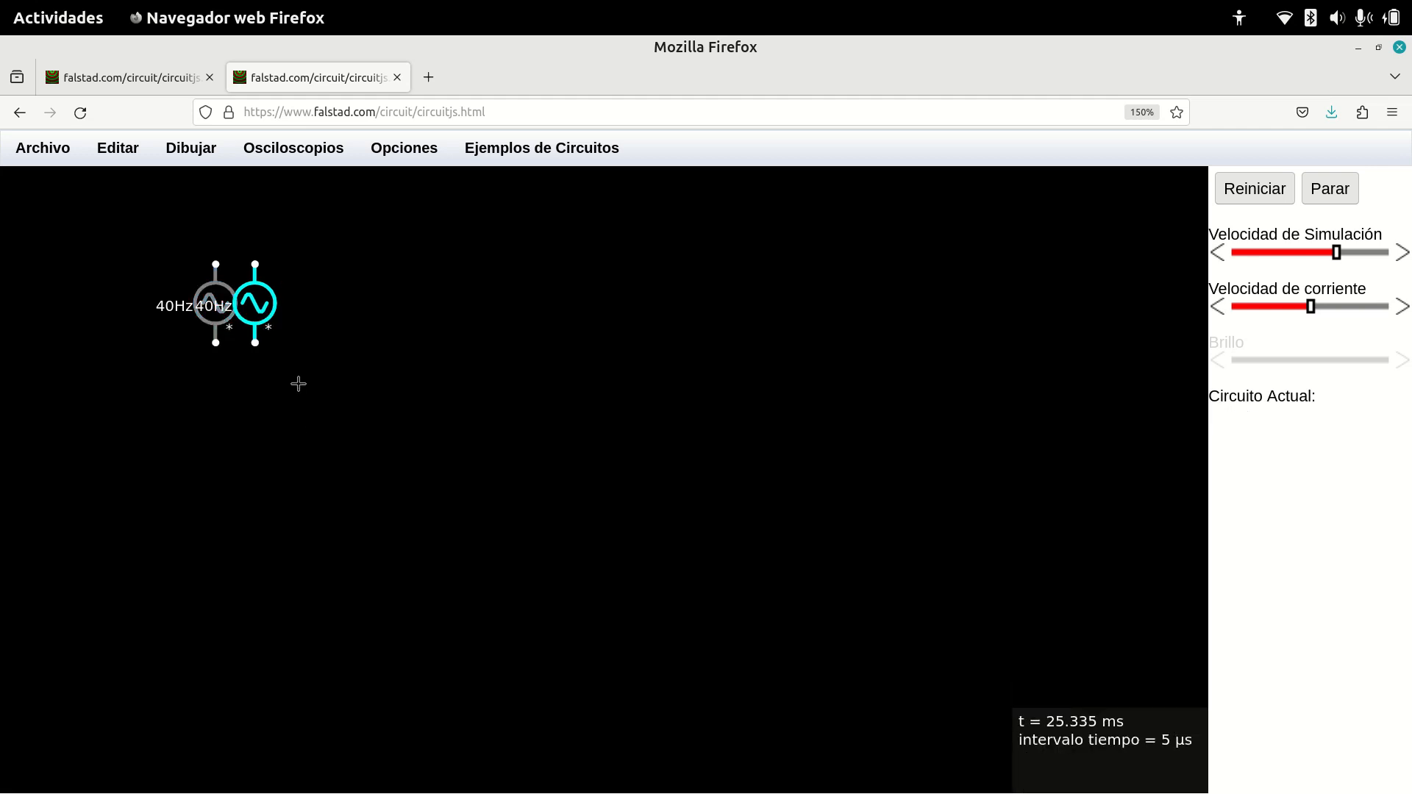
drag(255, 303, 288, 310)
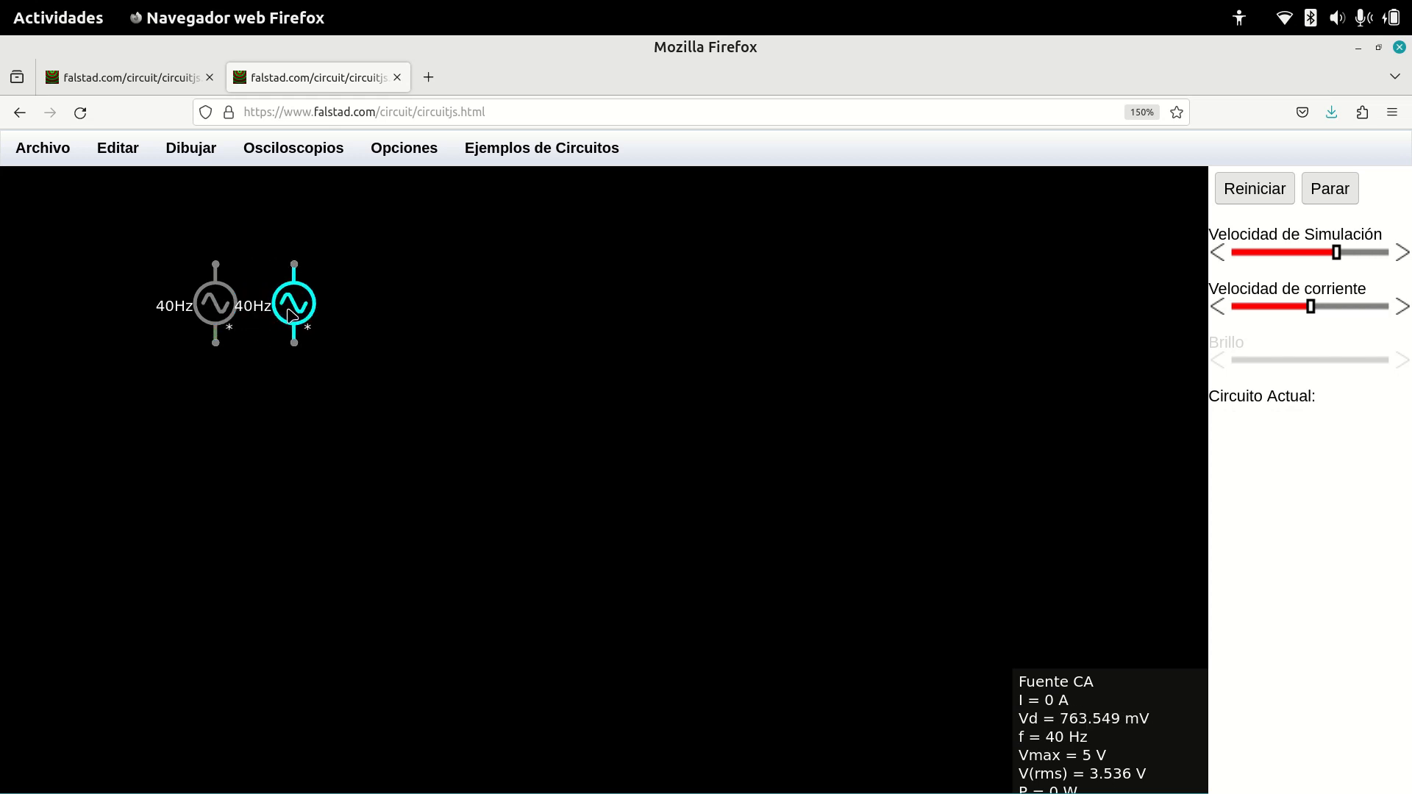
right_click(301, 312)
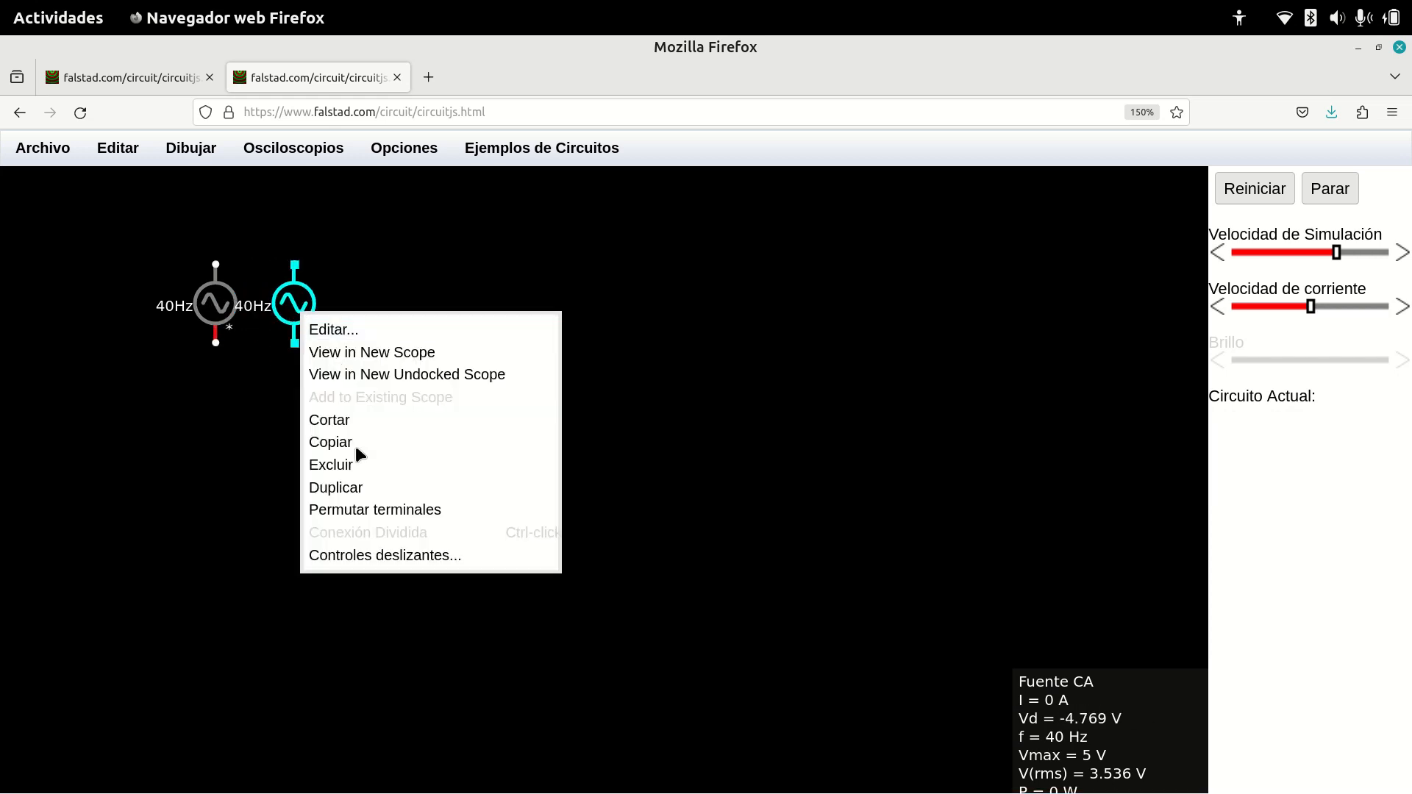
click(325, 488)
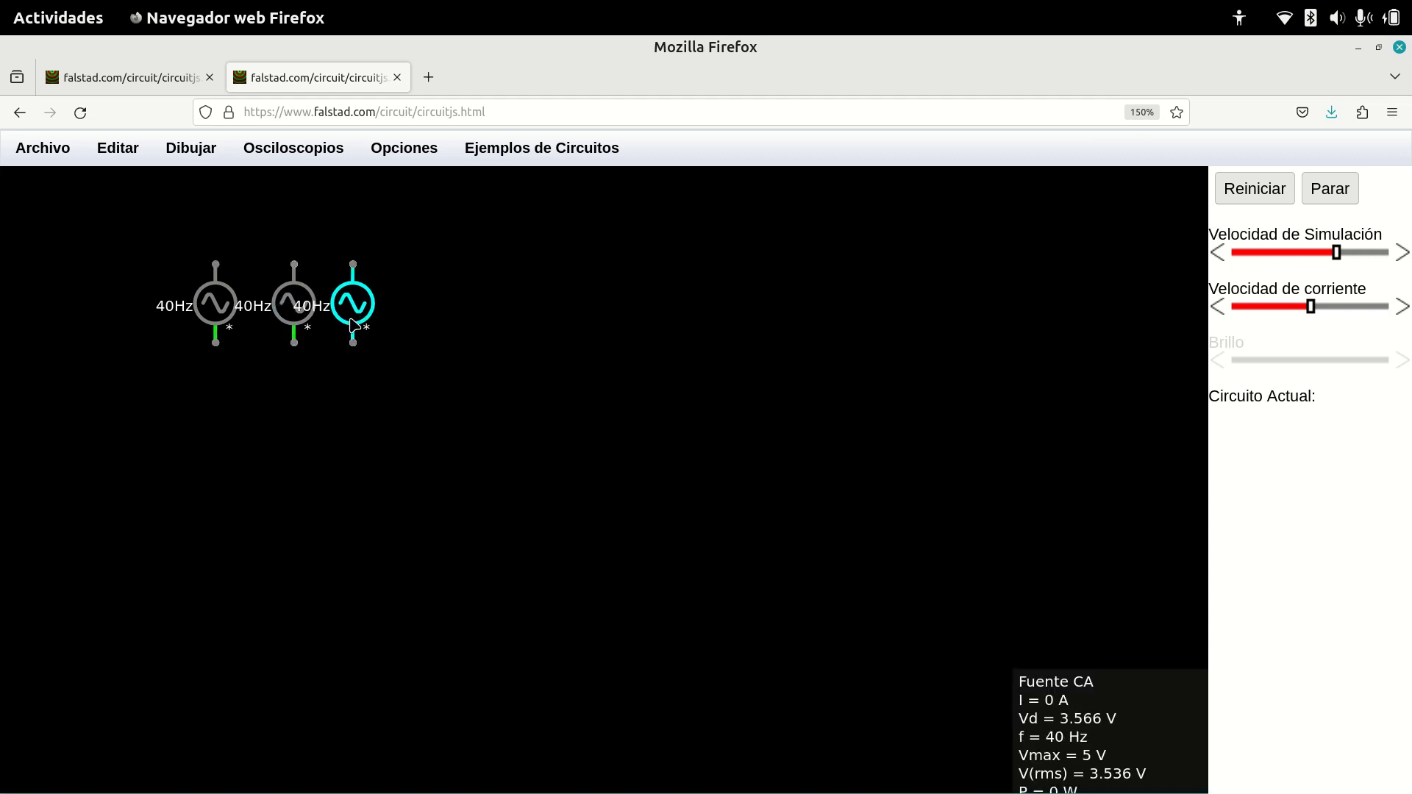
click(372, 325)
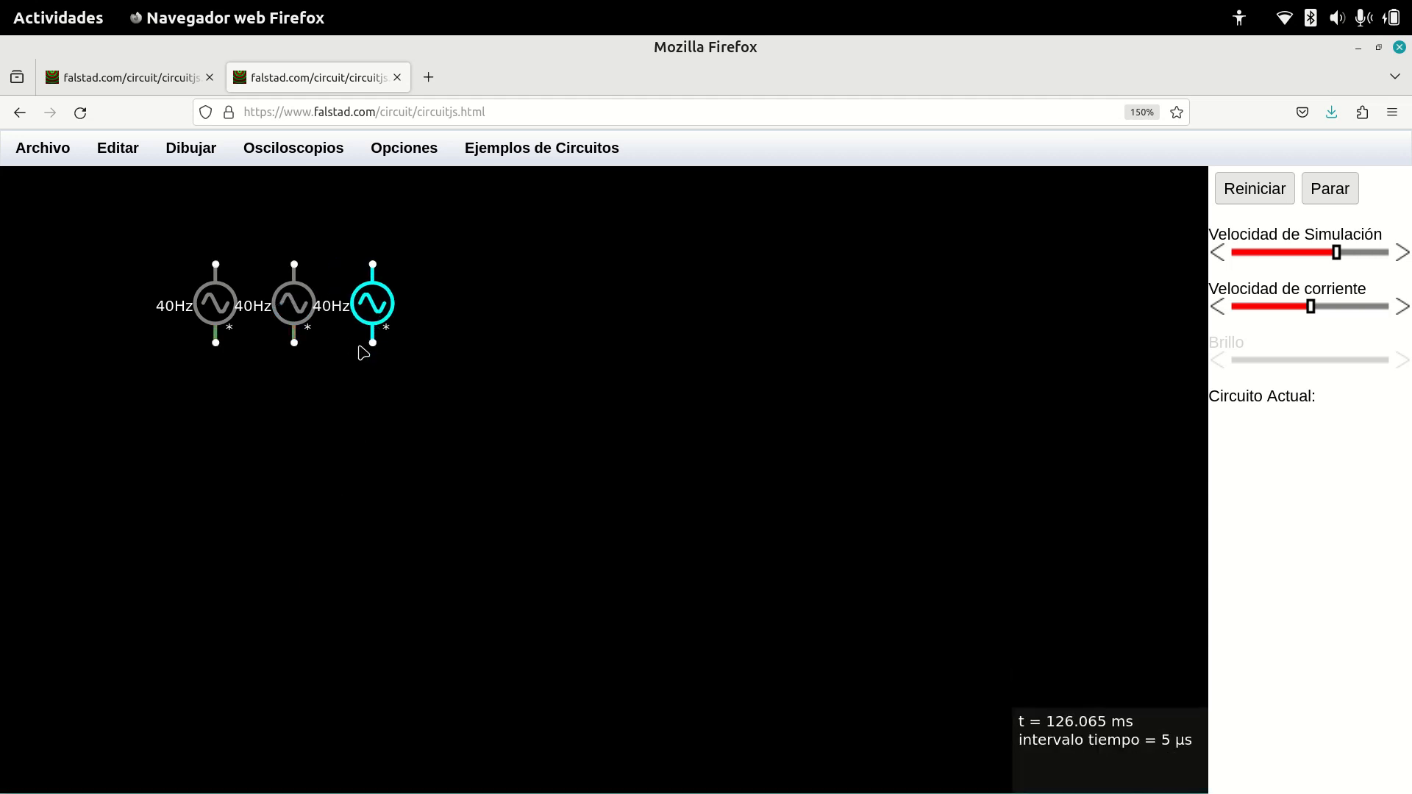
mouse_move(371, 263)
mouse_down()
mouse_move(295, 264)
mouse_move(236, 242)
mouse_move(213, 265)
mouse_move(118, 264)
mouse_move(118, 342)
mouse_up()
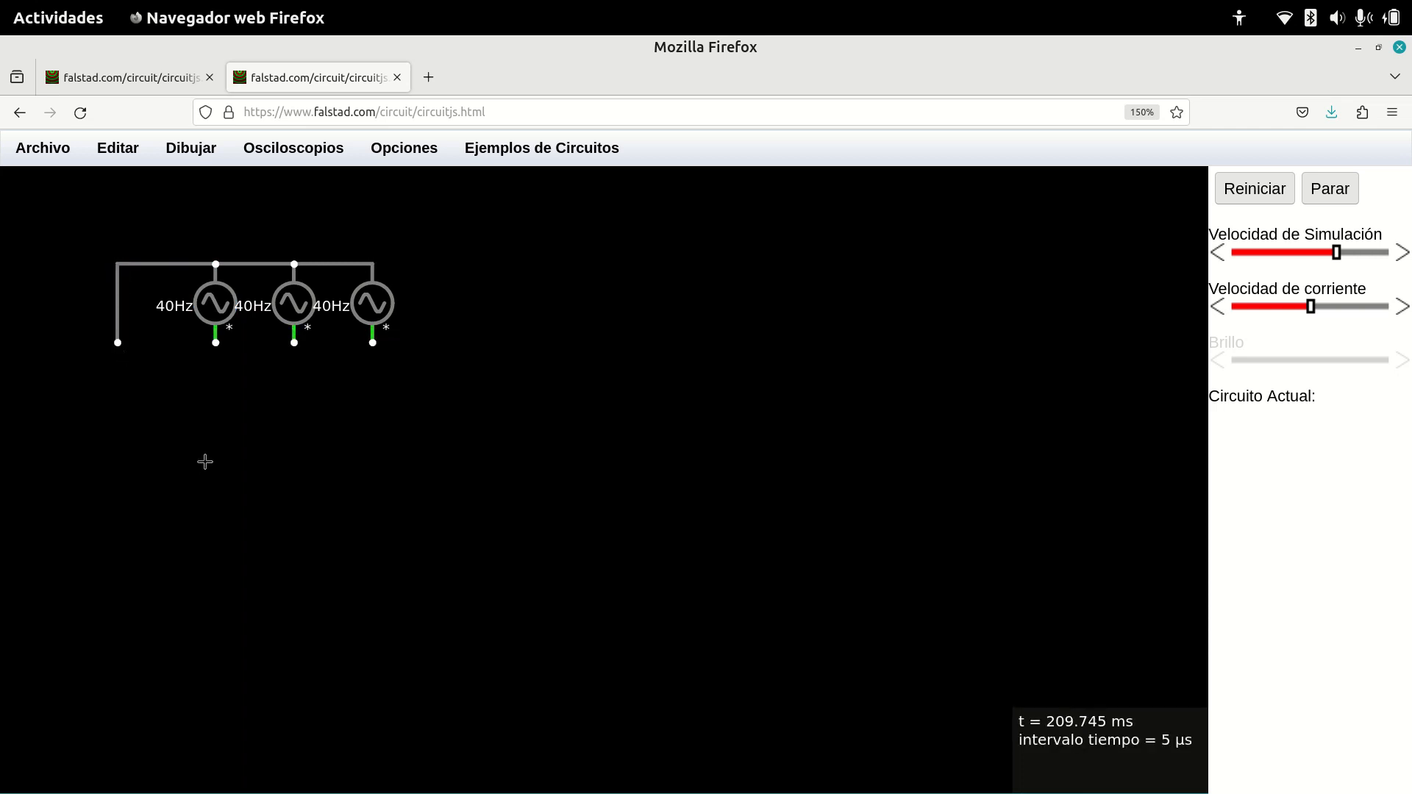
Switch to the Geany notes and highlight the line voltage value "40 voltios" above the phase voltage formula.
key(alt+Tab)
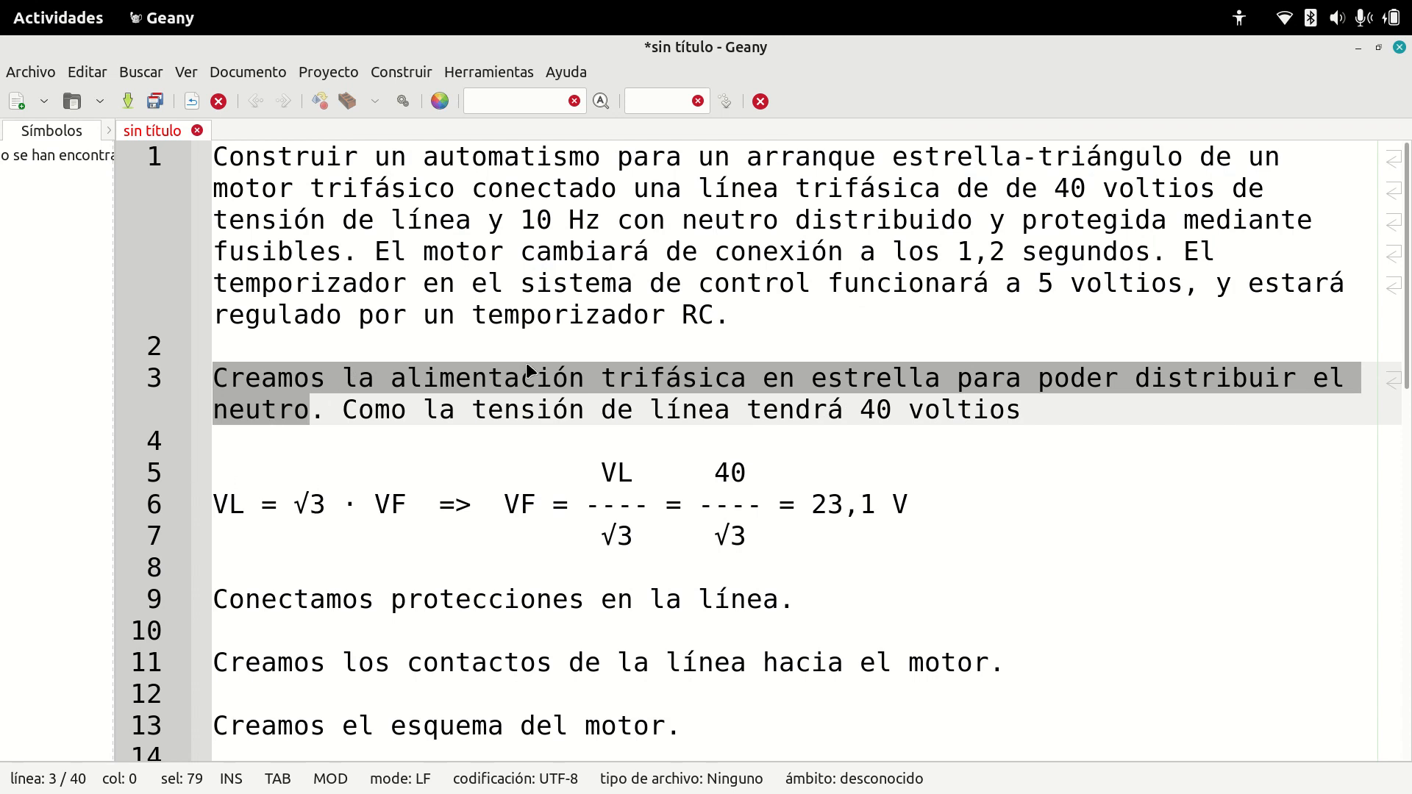
click(861, 409)
drag(862, 409, 1022, 412)
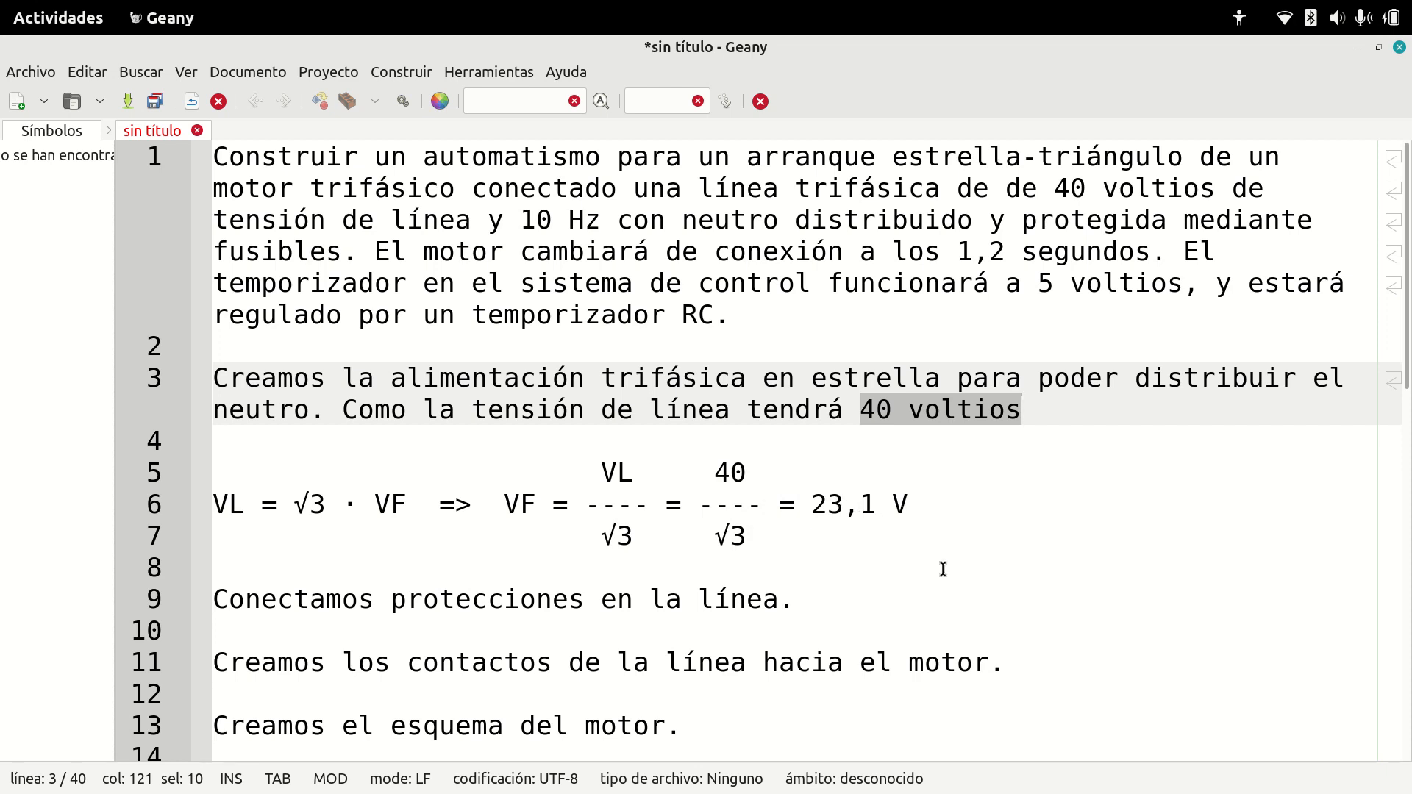
Back in the Firefox circuit simulator, set the leftmost AC source's maximum voltage to 23.1rms and copy that value for reuse.
key(alt+Tab)
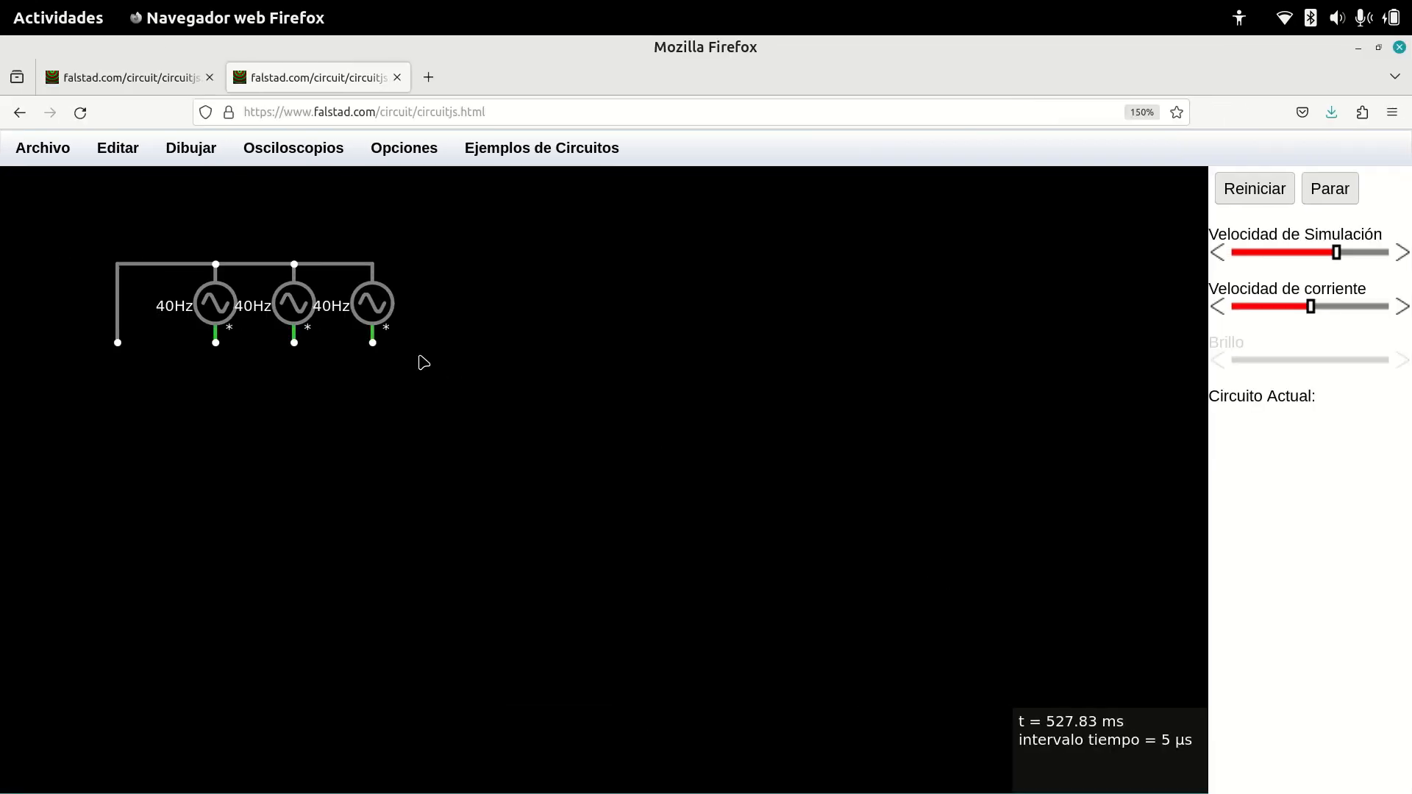
double_click(218, 305)
click(594, 318)
double_click(594, 318)
text(32,)
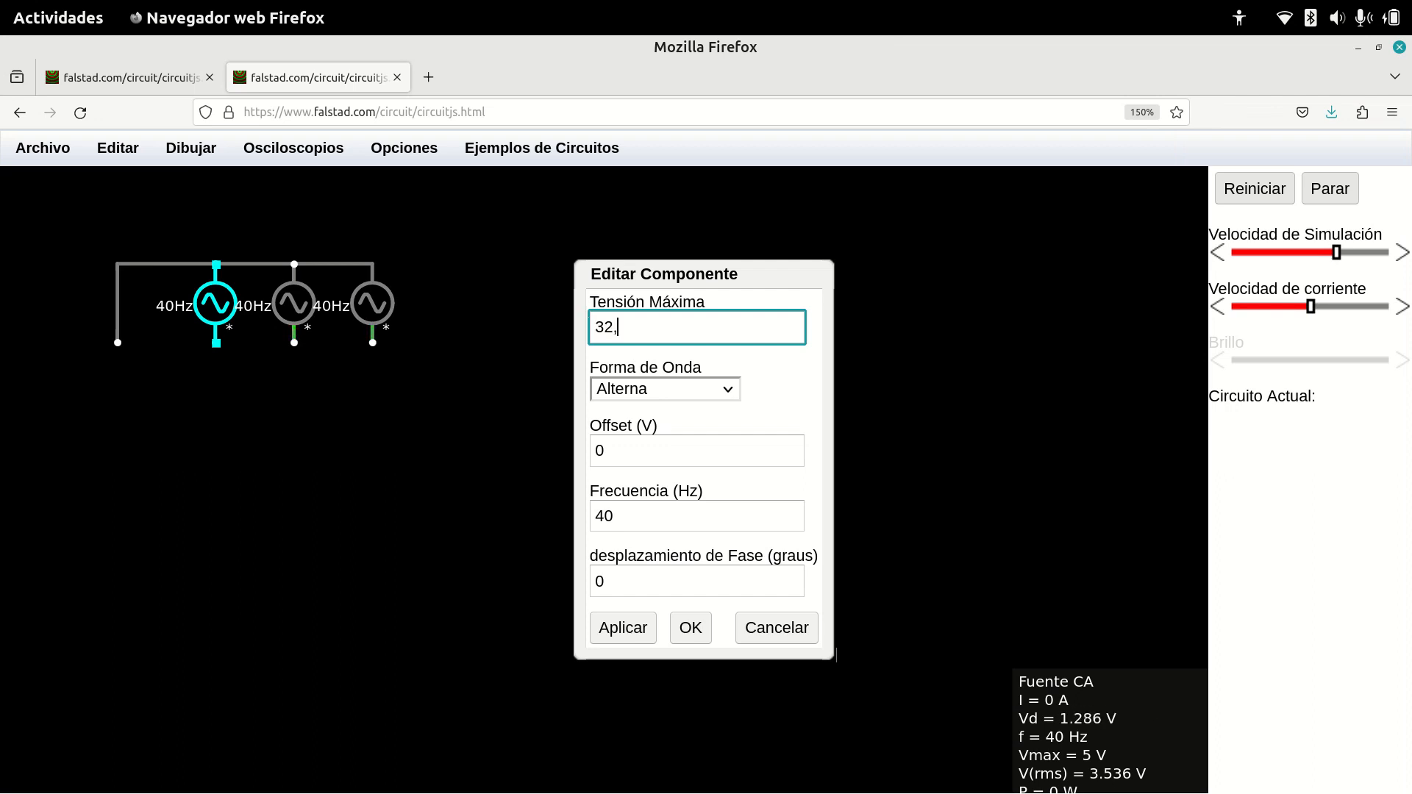
key(BackSpace)
text(.1)
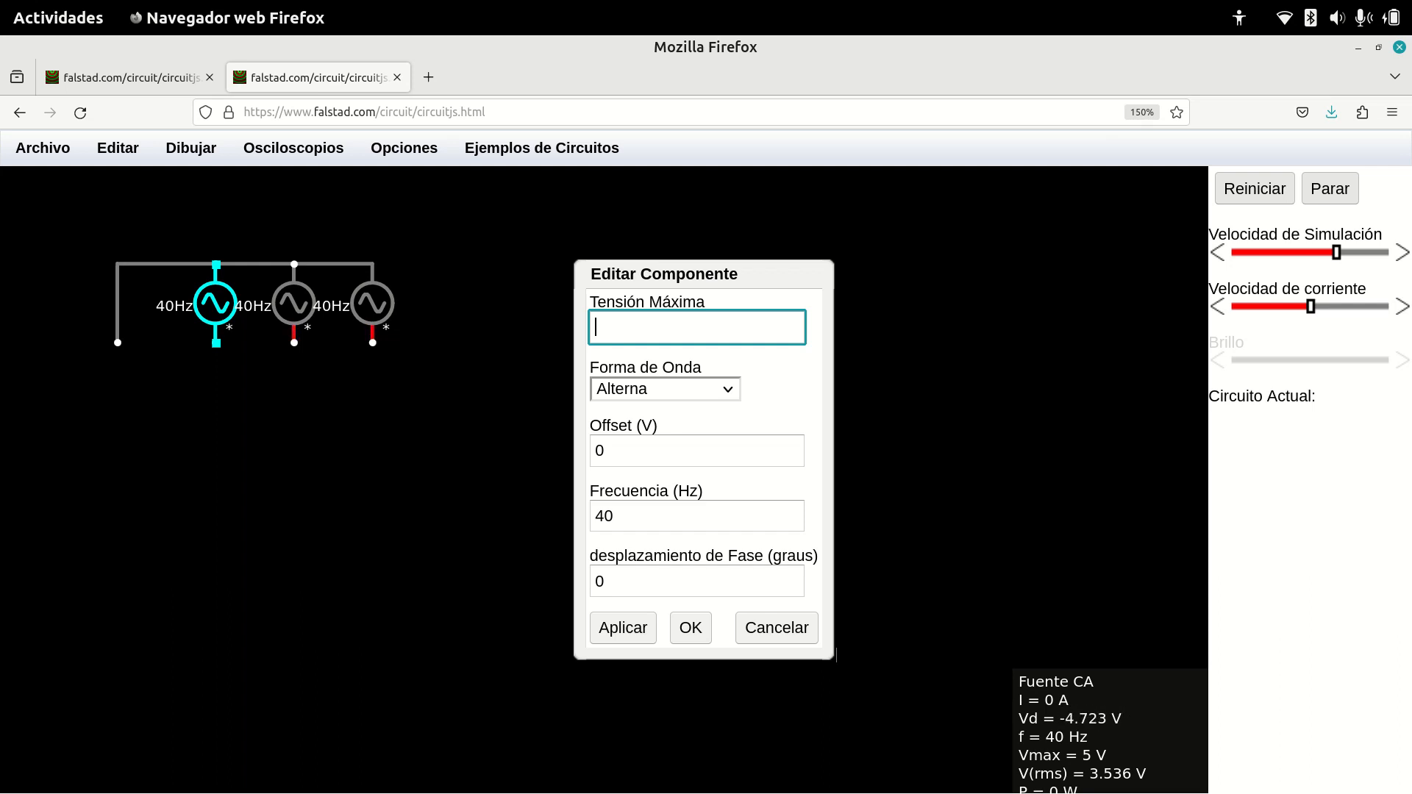
text(3.)
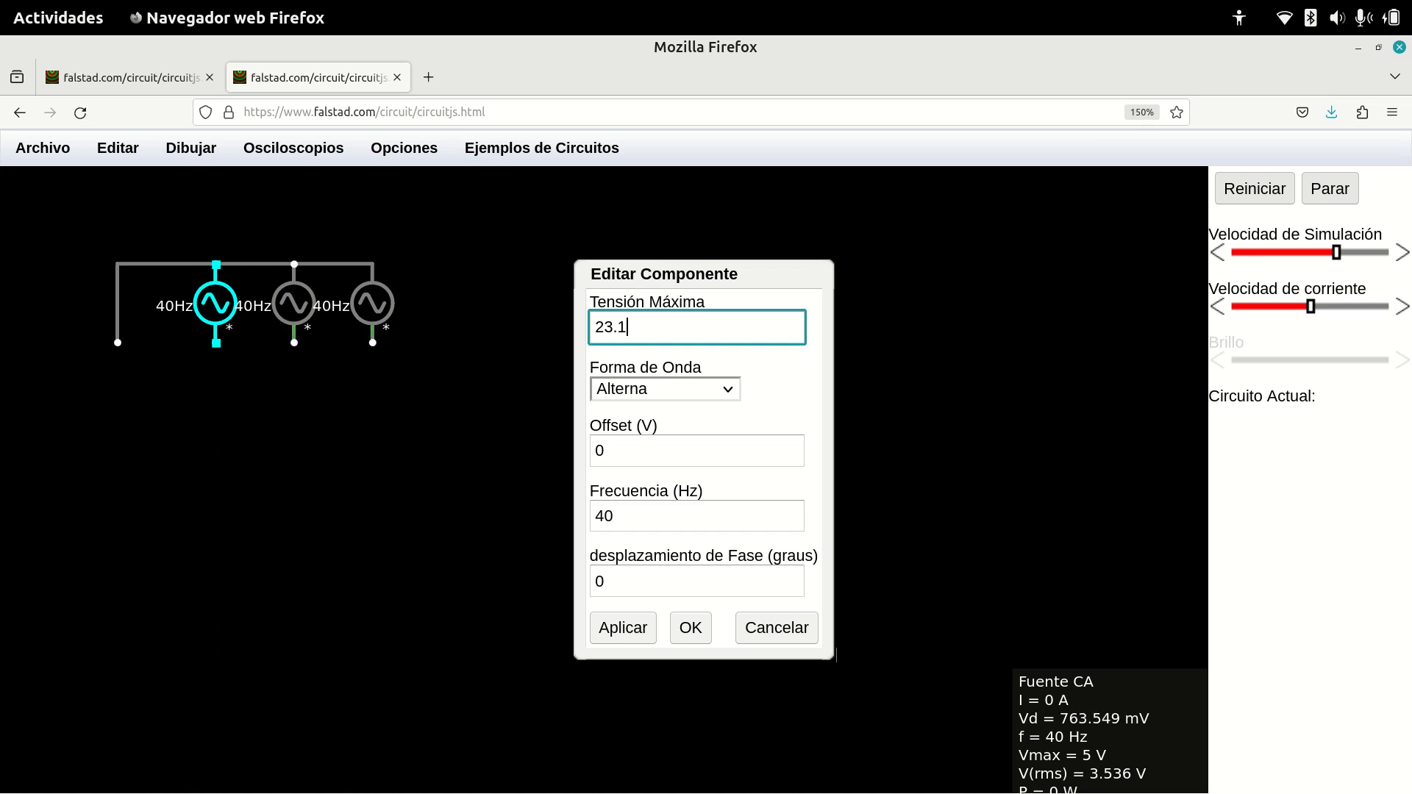
text(1rms)
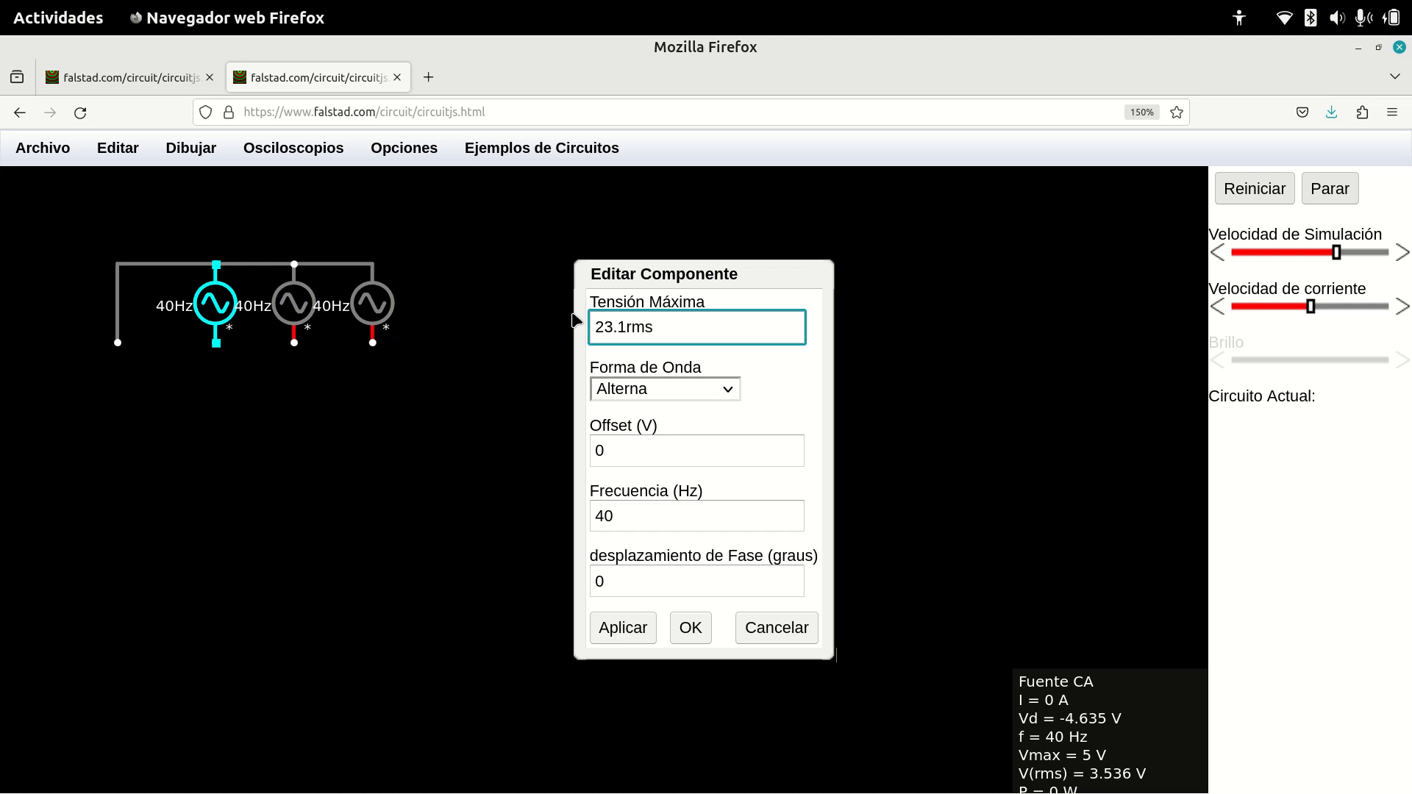
drag(759, 328, 589, 306)
right_click(622, 329)
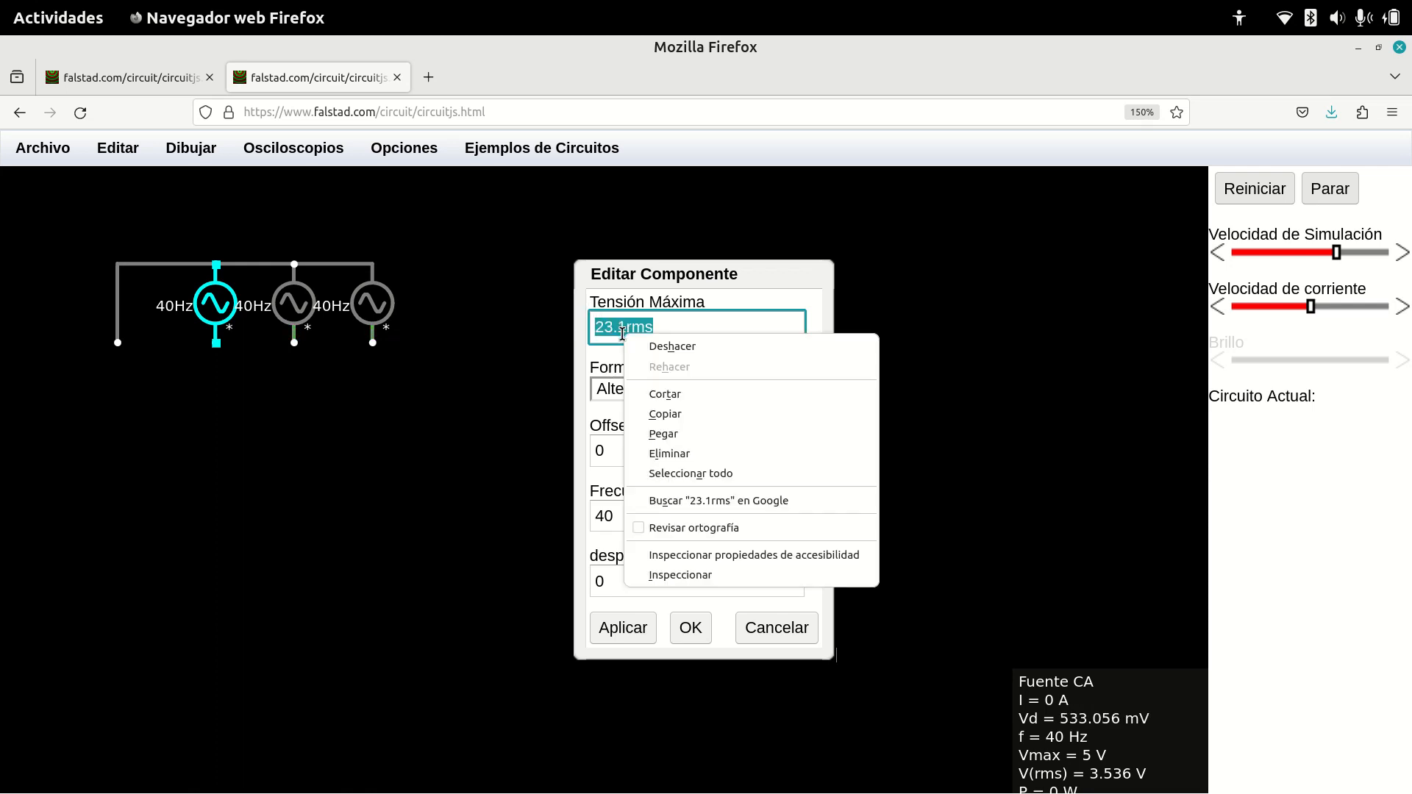
click(669, 413)
click(693, 629)
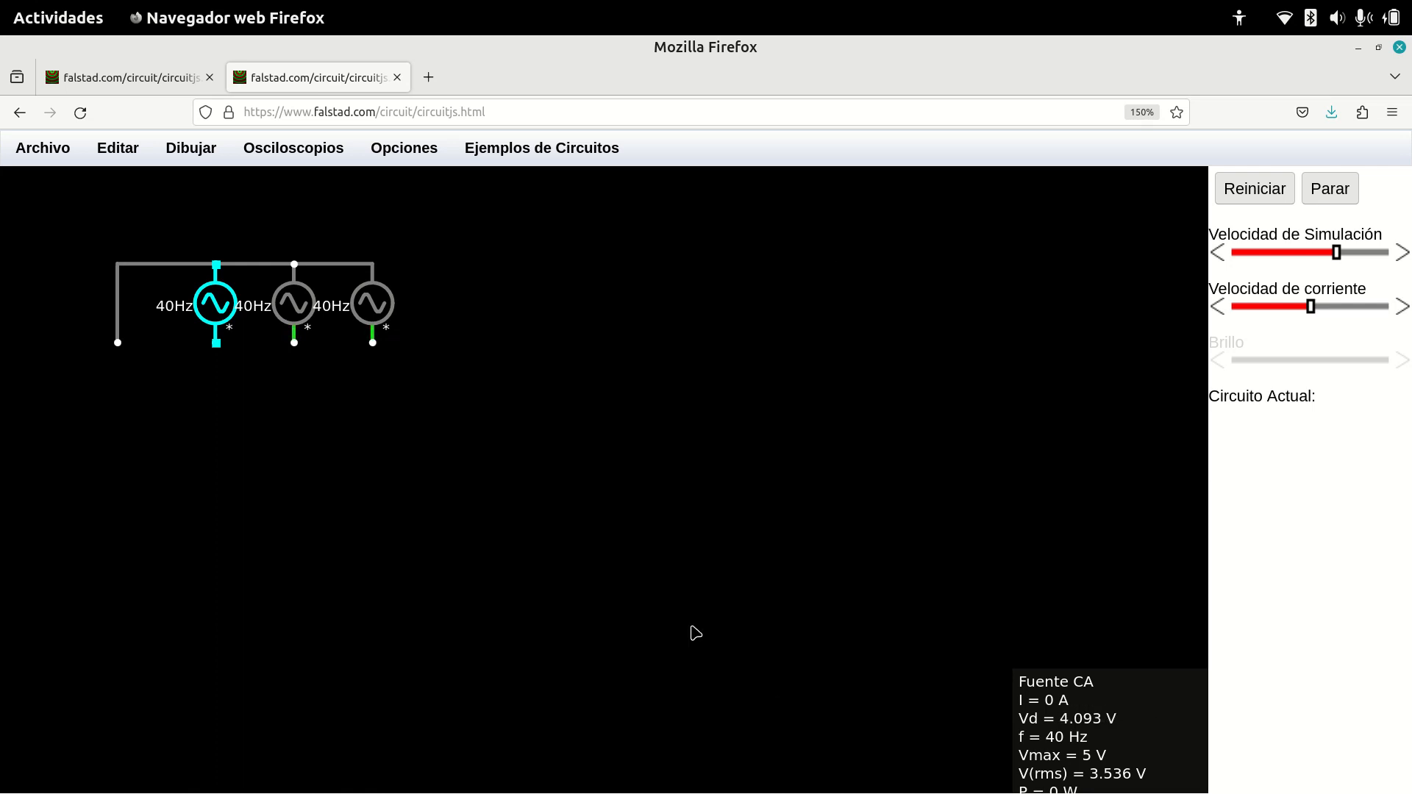
Paste 23.1rms as the maximum voltage of the middle and rightmost AC sources.
double_click(294, 303)
drag(611, 329, 581, 310)
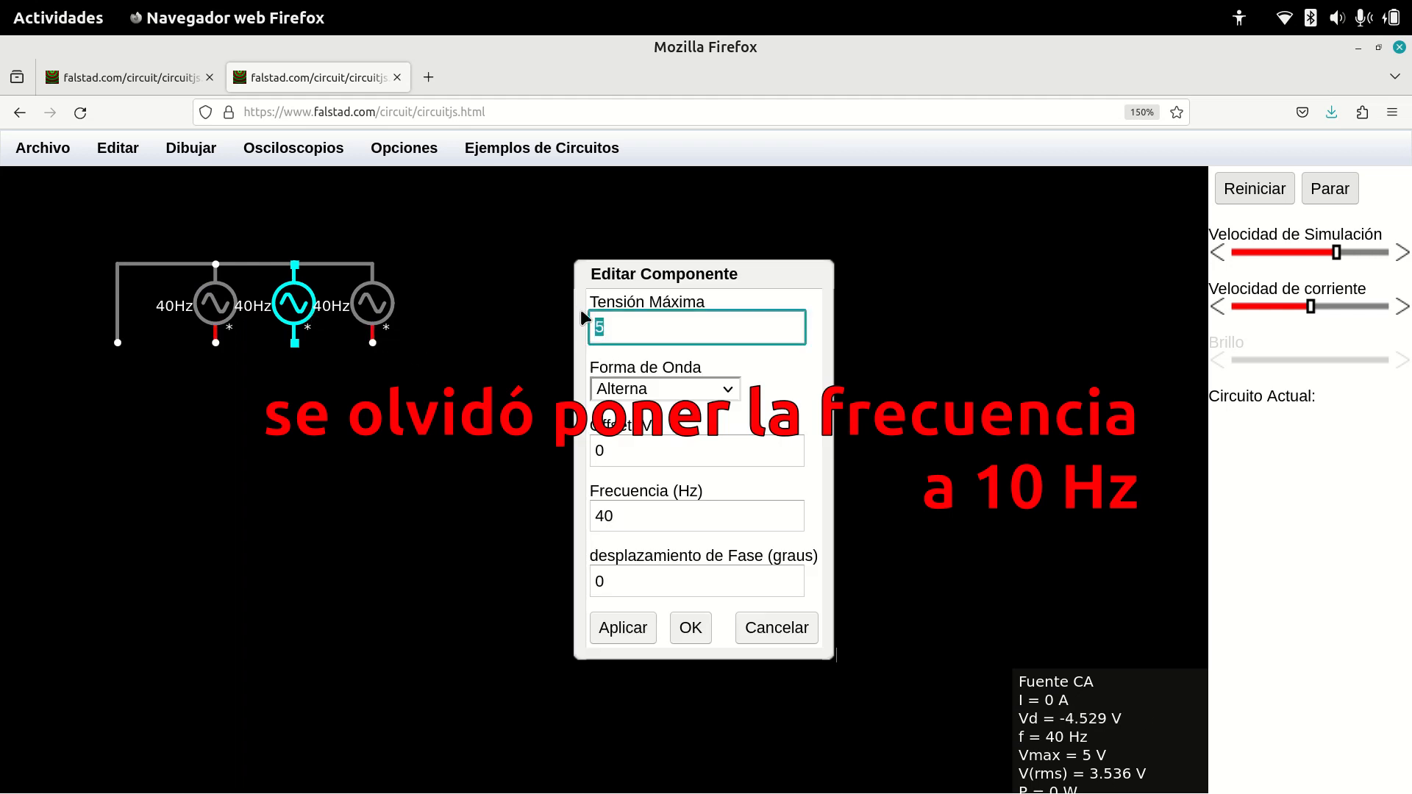
key(ctrl+v)
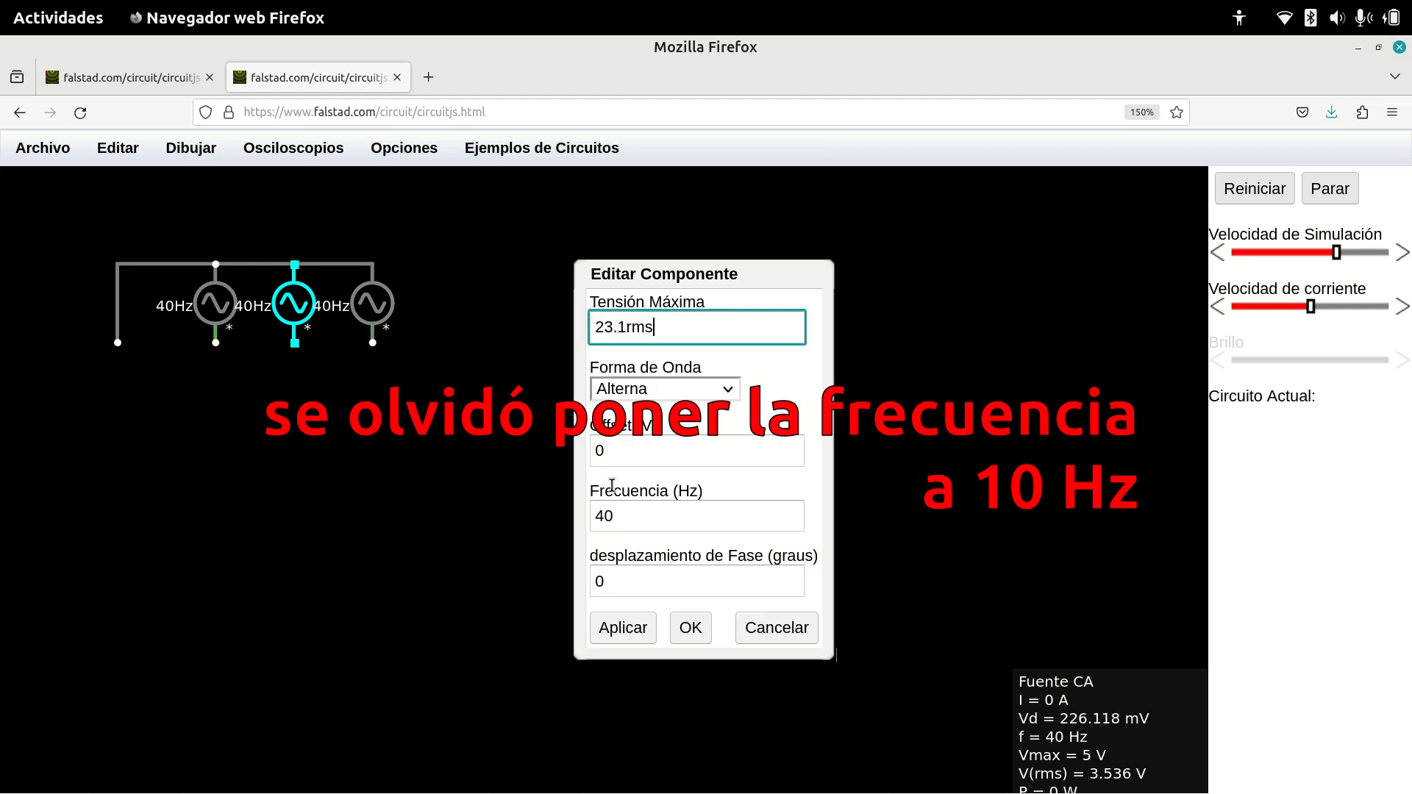
click(691, 630)
double_click(366, 308)
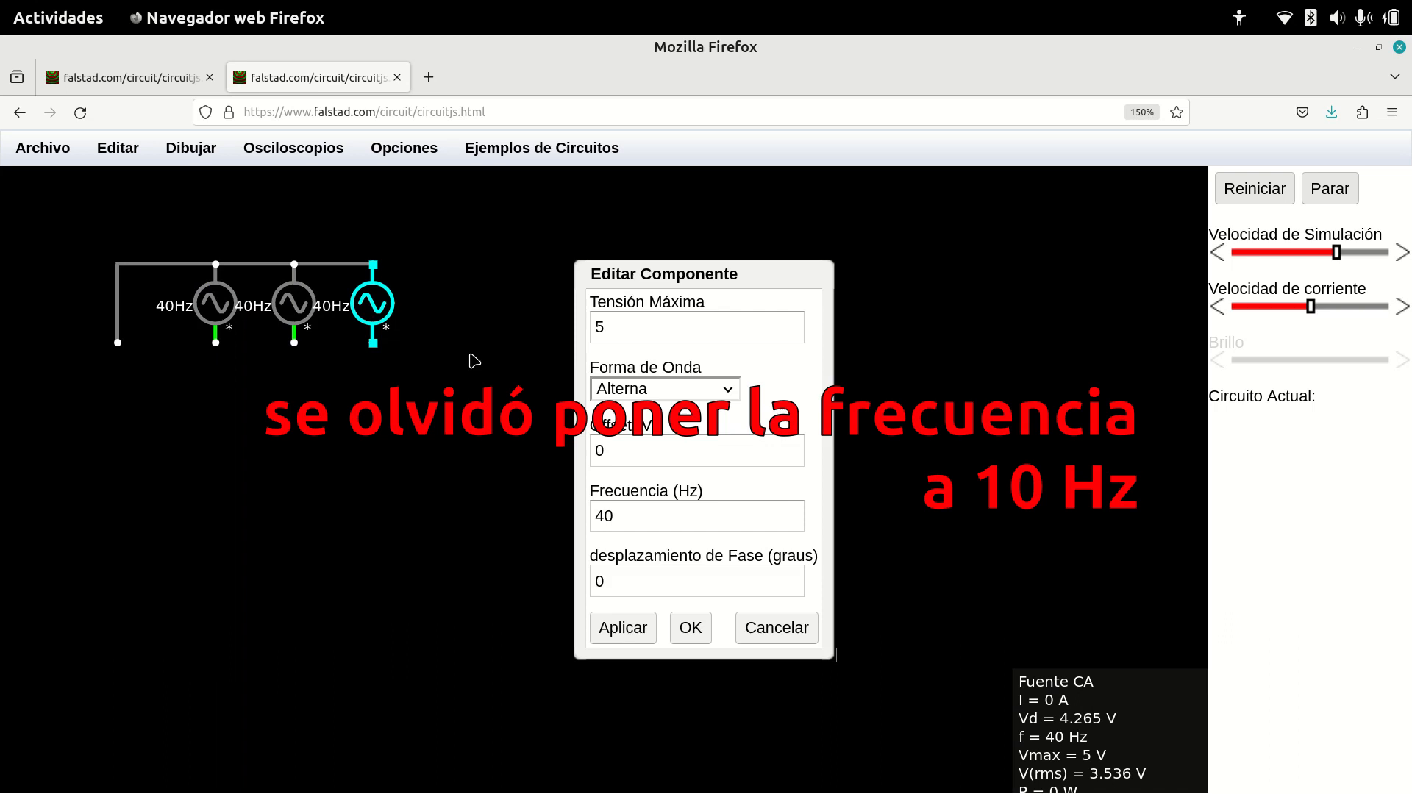
drag(621, 328, 581, 309)
key(ctrl+v)
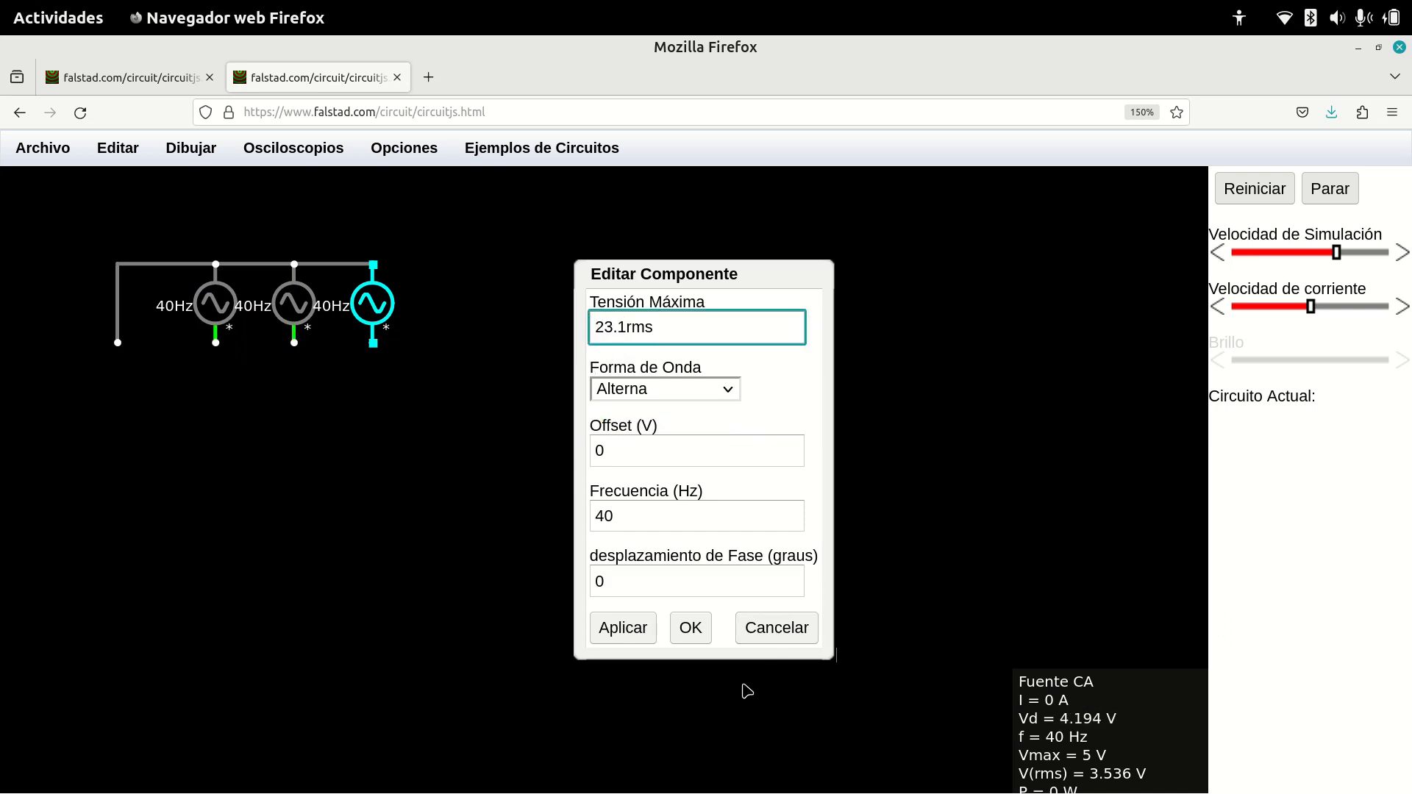
click(689, 627)
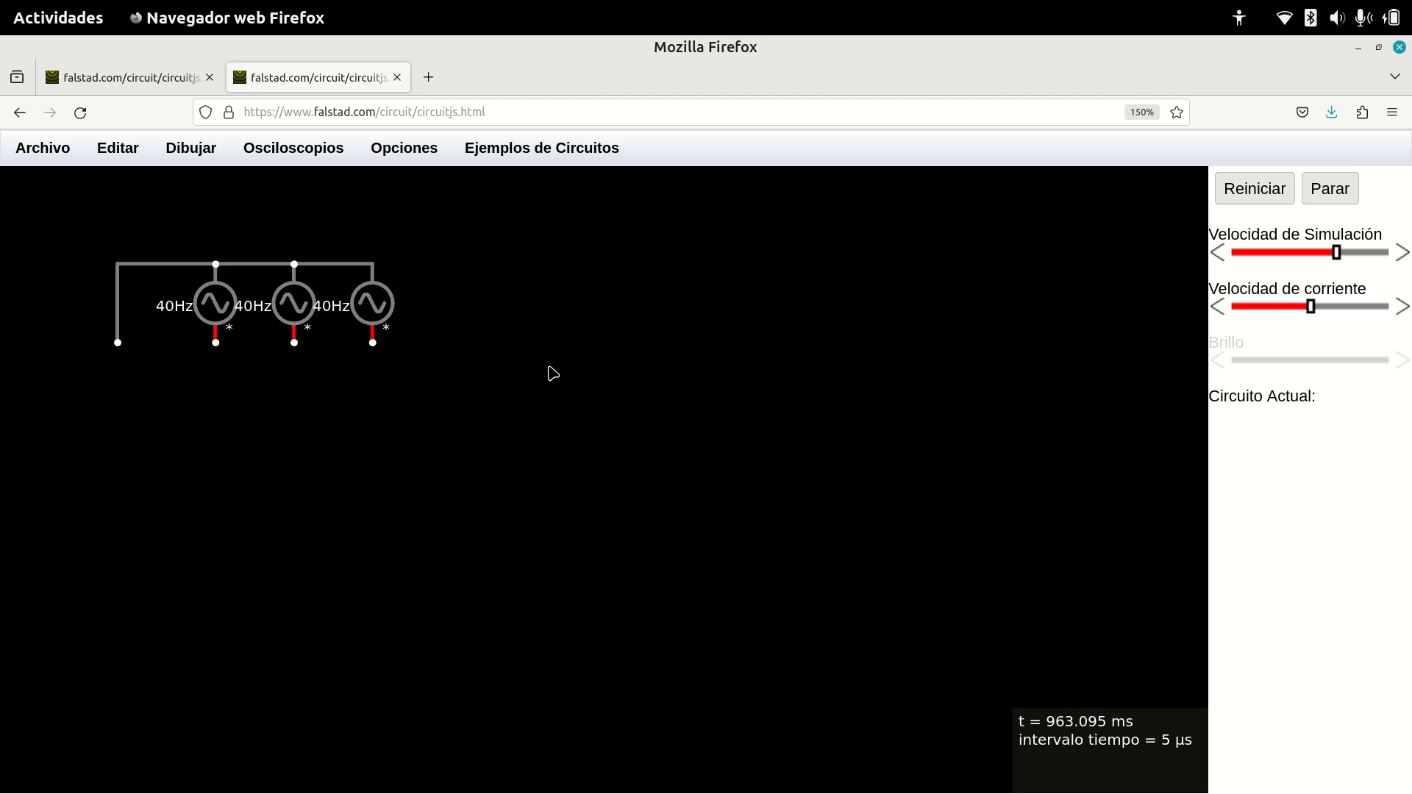
Set the middle AC source's phase shift to -120 degrees.
double_click(295, 314)
click(615, 575)
key(BackSpace)
text(-120)
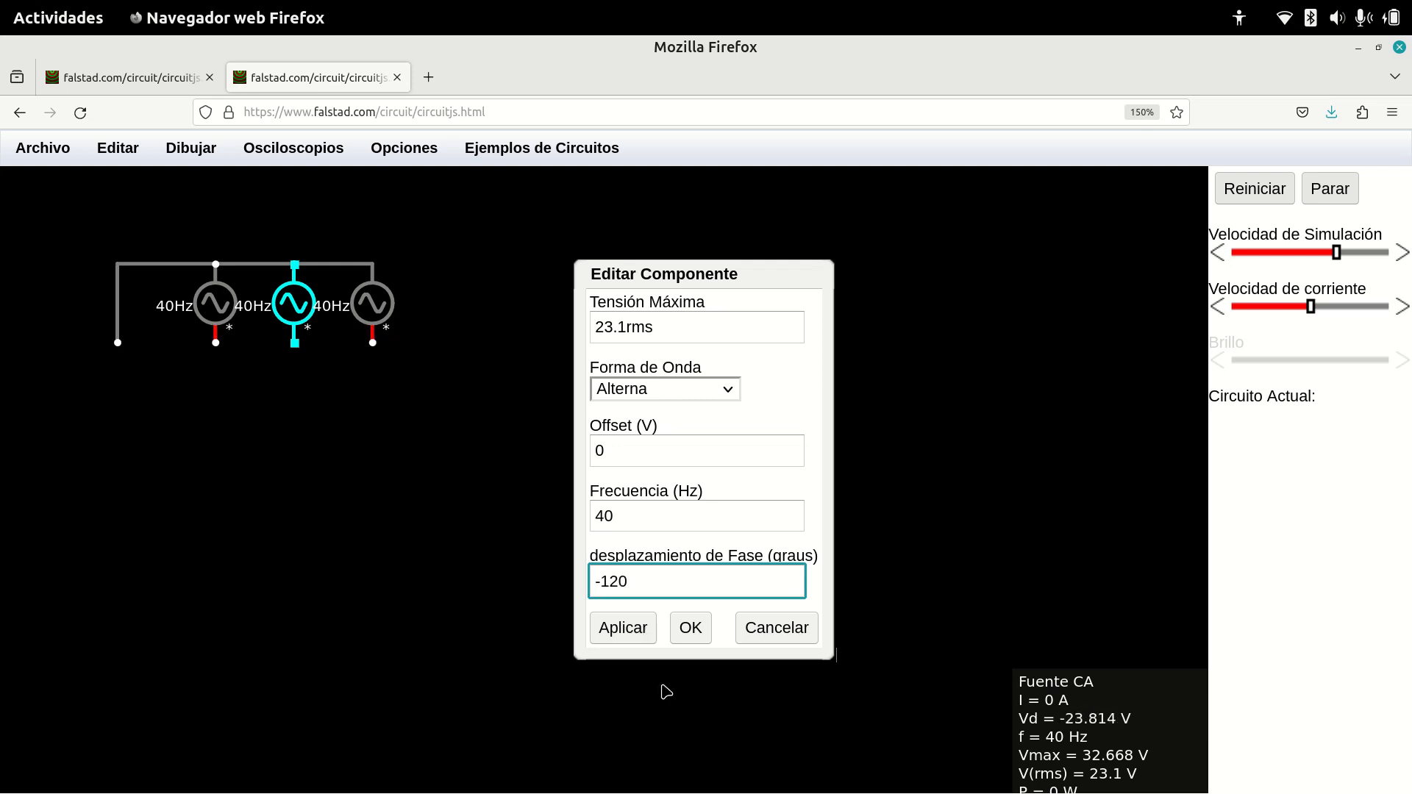
click(690, 627)
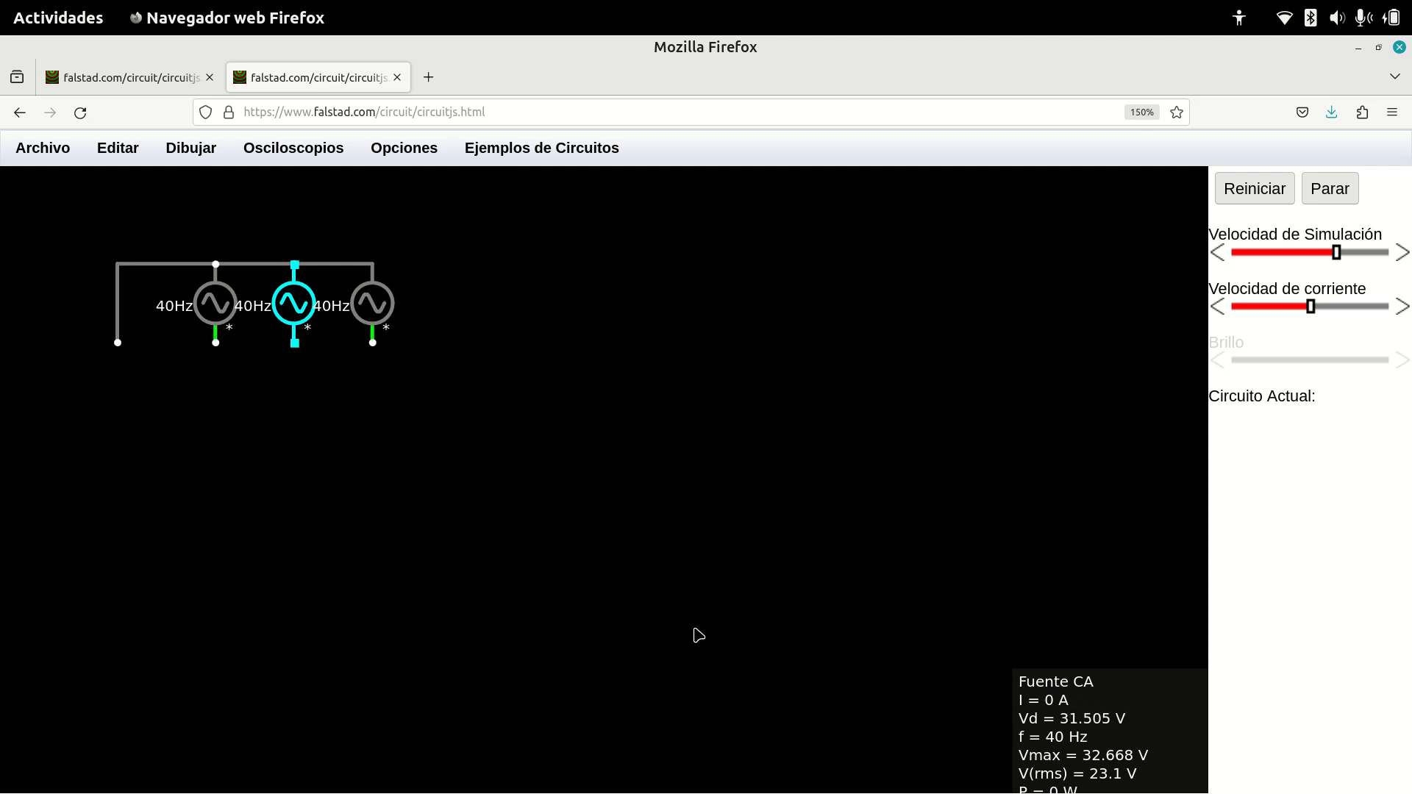
Set the rightmost AC source's phase shift for the remaining phase of a balanced three-phase supply.
double_click(382, 305)
click(668, 574)
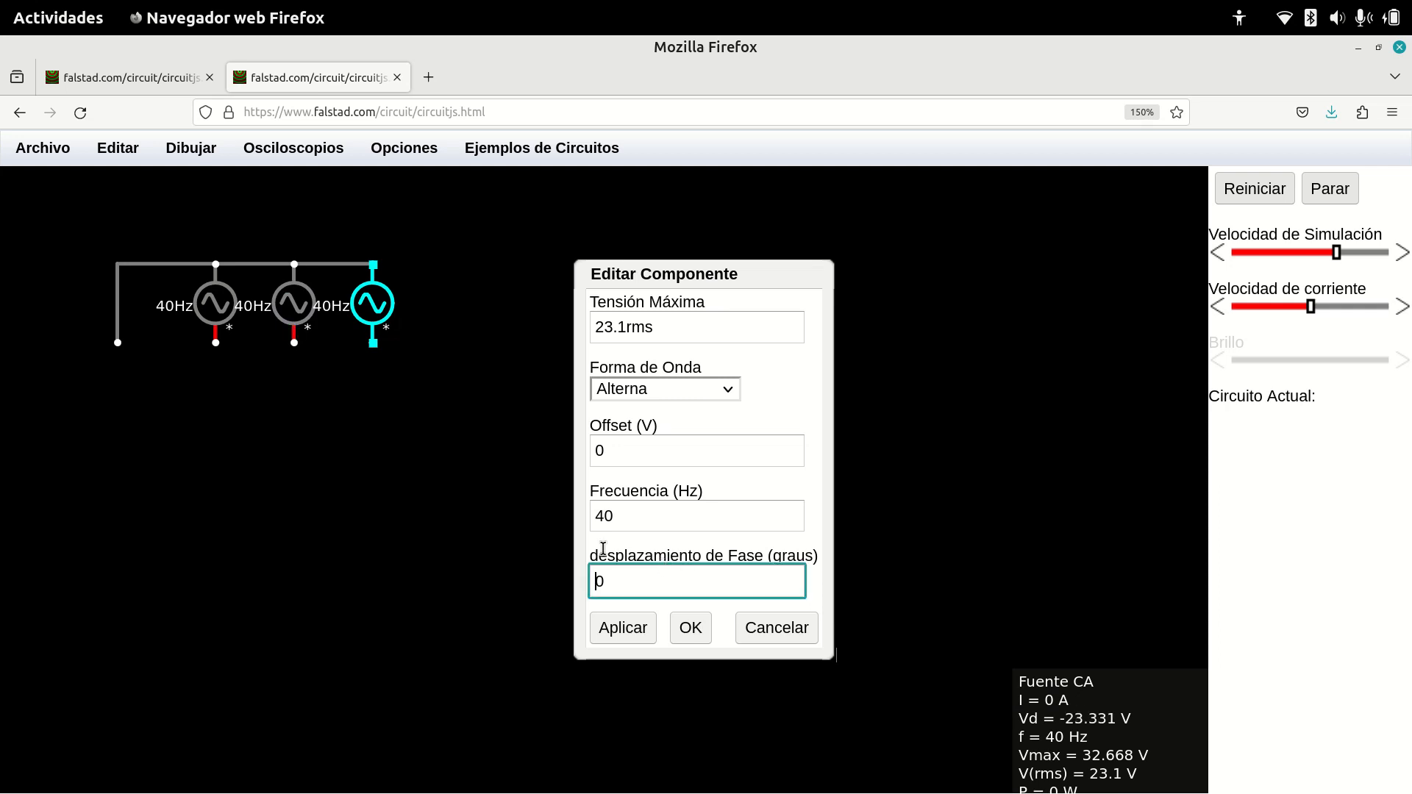
key(BackSpace)
text(12)
click(691, 629)
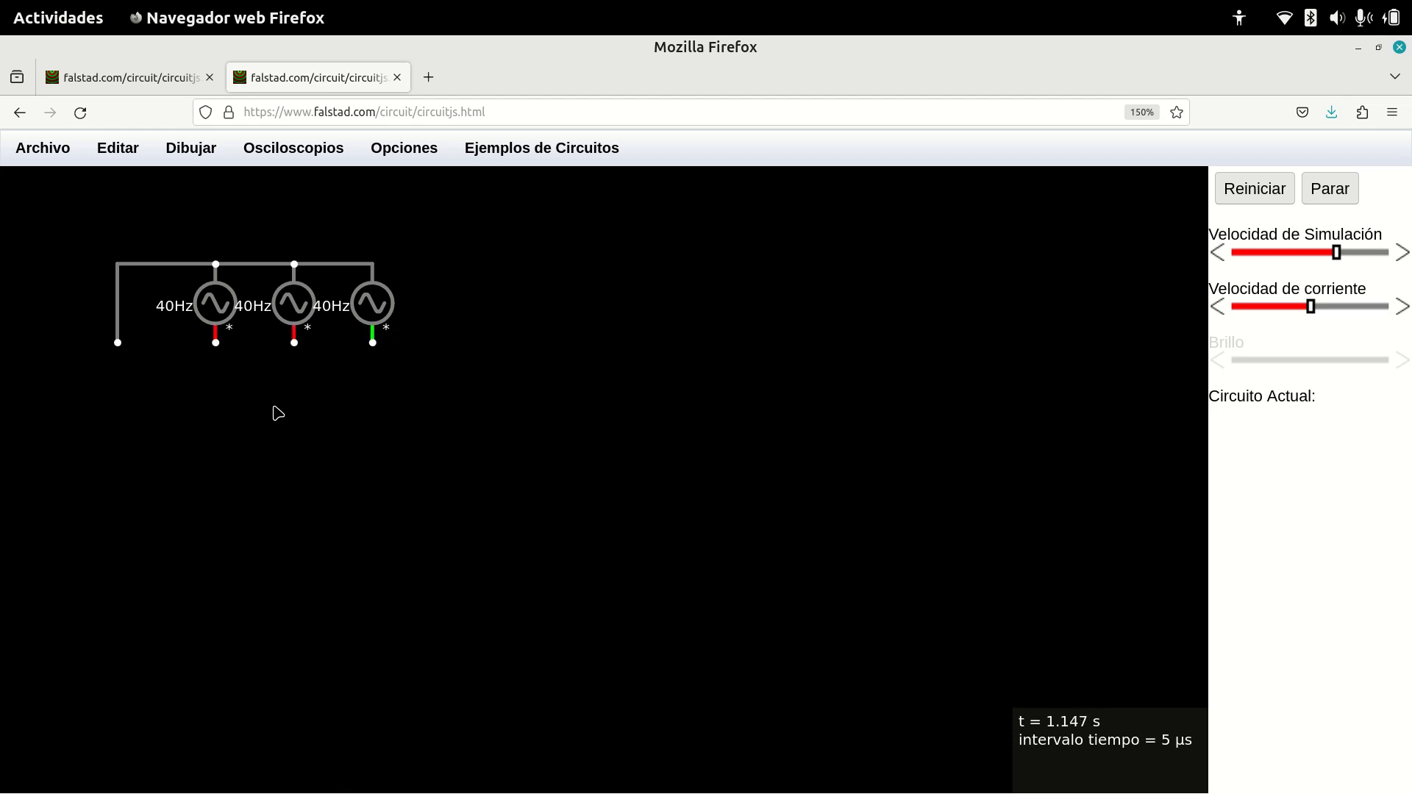
Check the next task in the Geany notes, and back in the Firefox simulator add a fuse beneath each of the three AC sources.
key(alt+Tab)
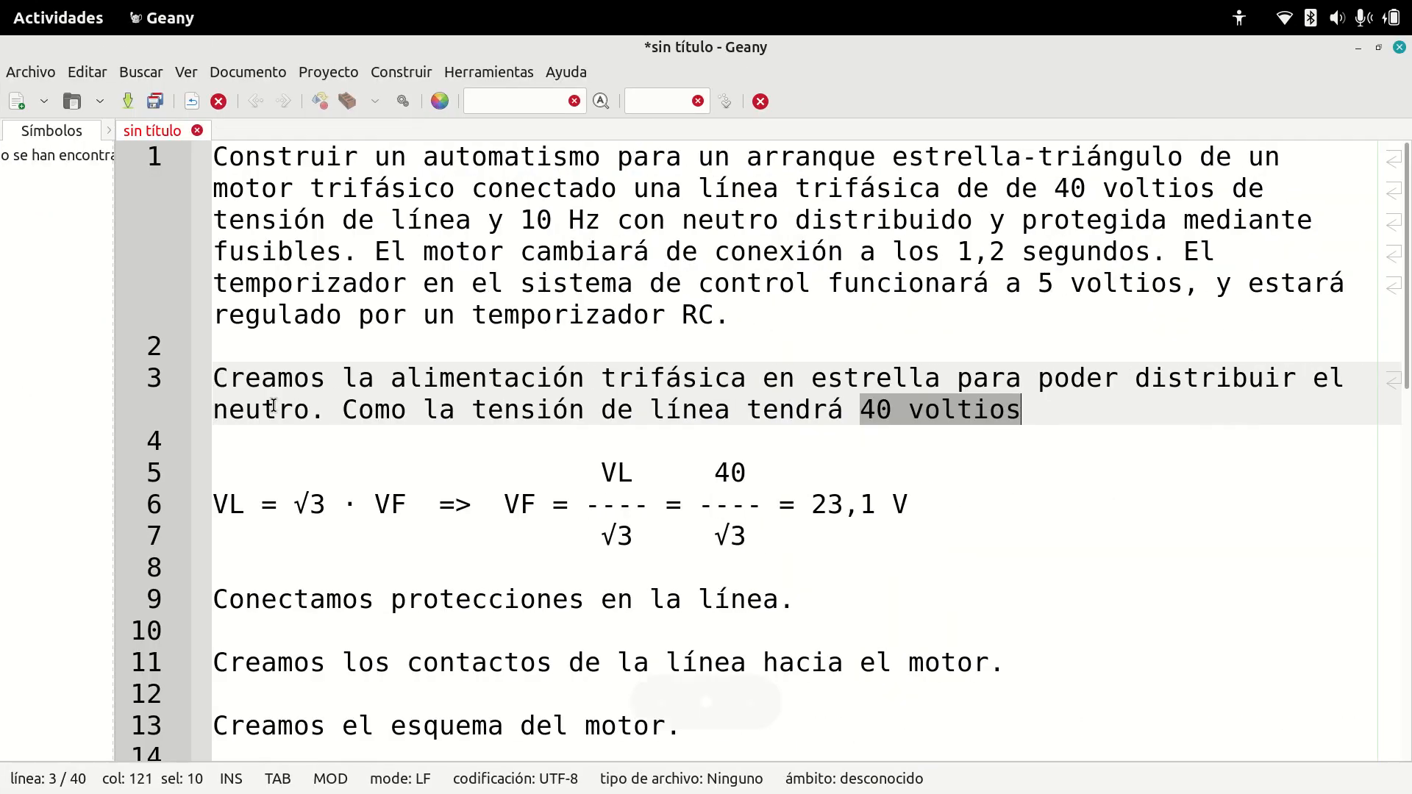
scroll(405, 516, down, 1)
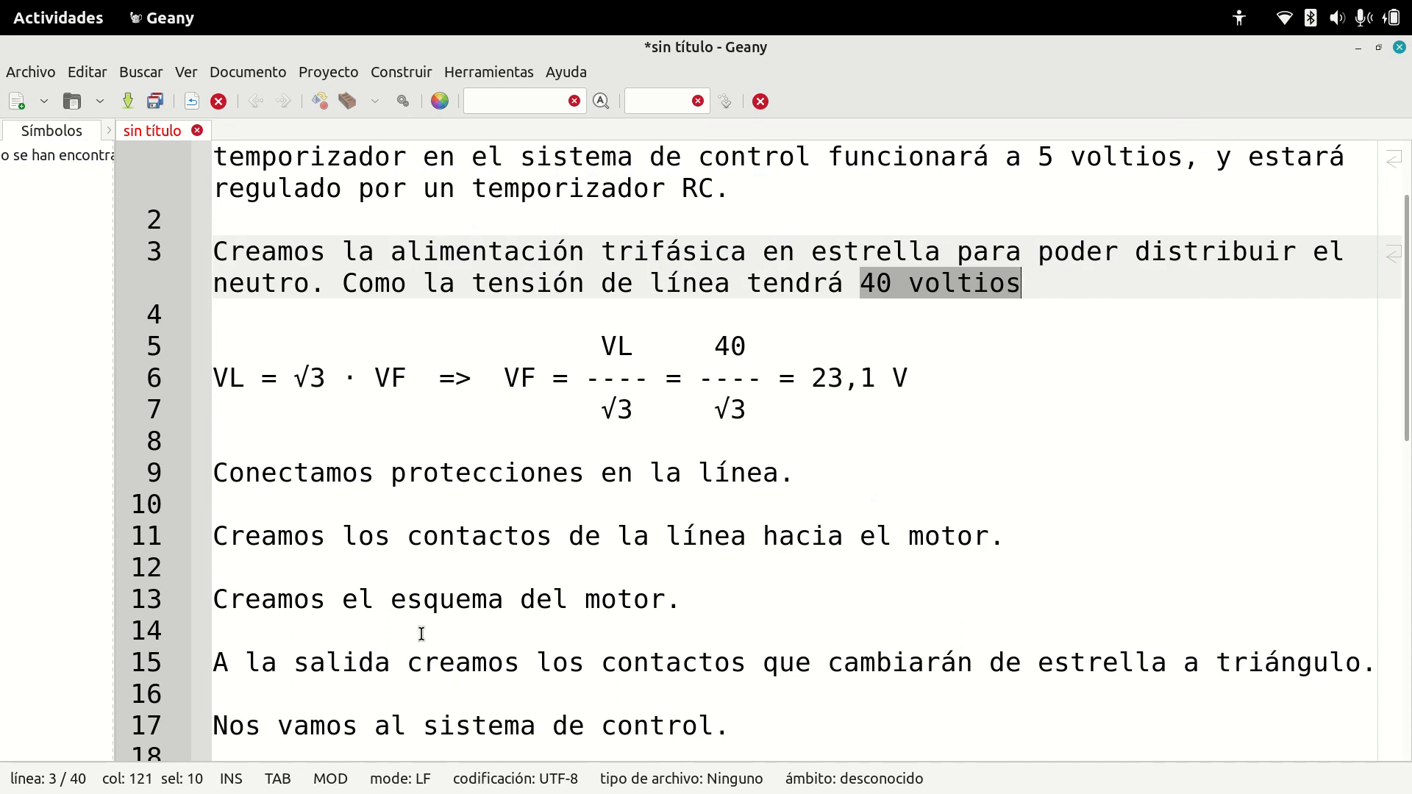
key(alt+Tab)
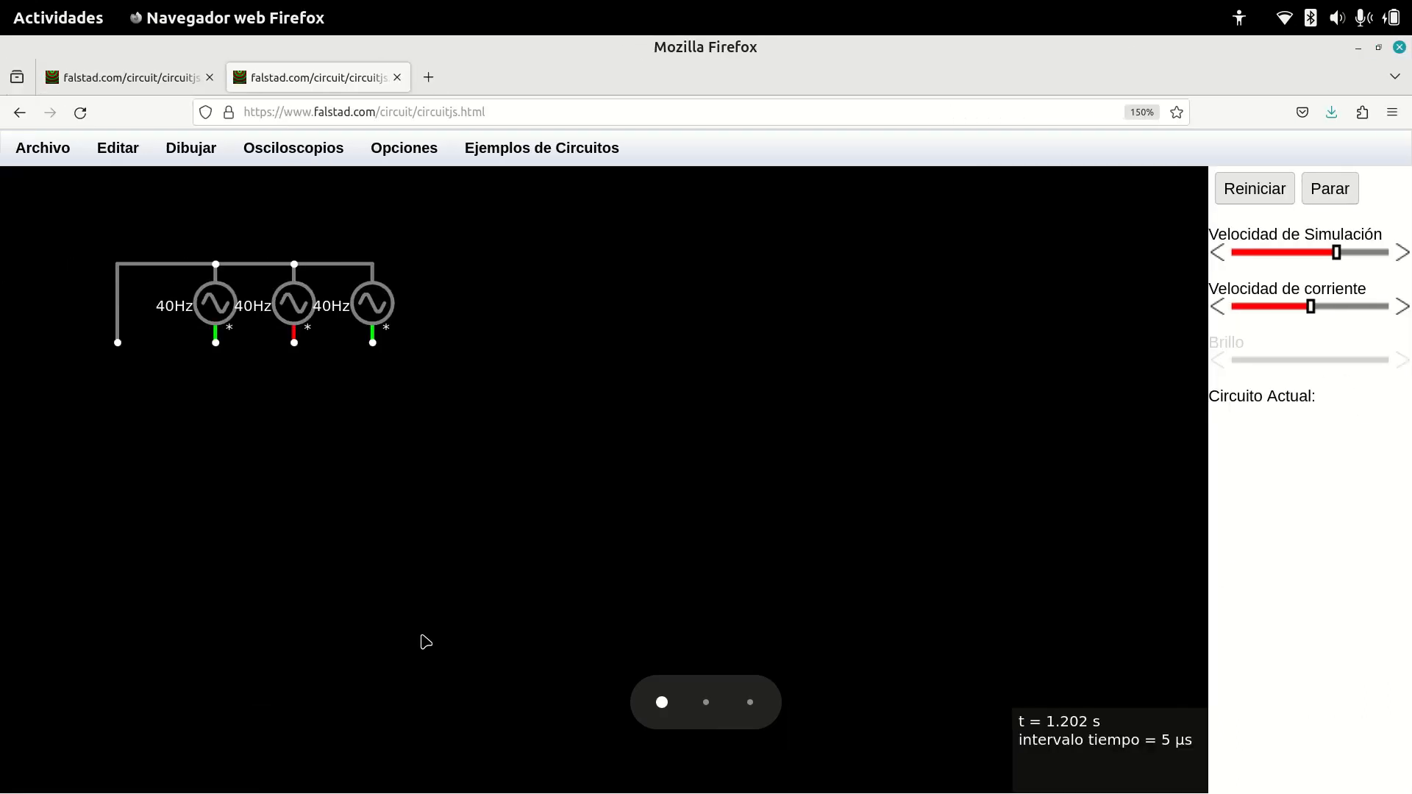
click(180, 152)
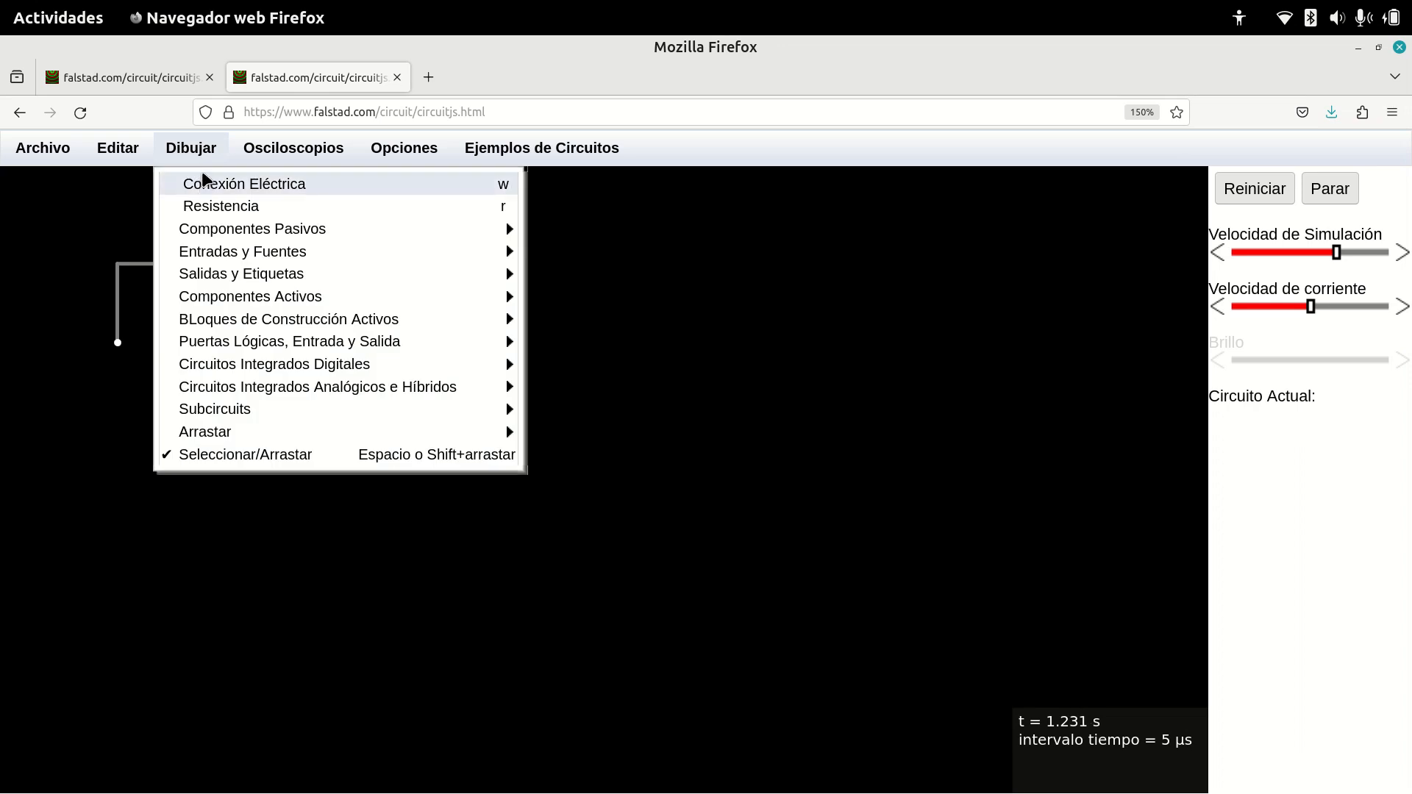
mouse_move(240, 232)
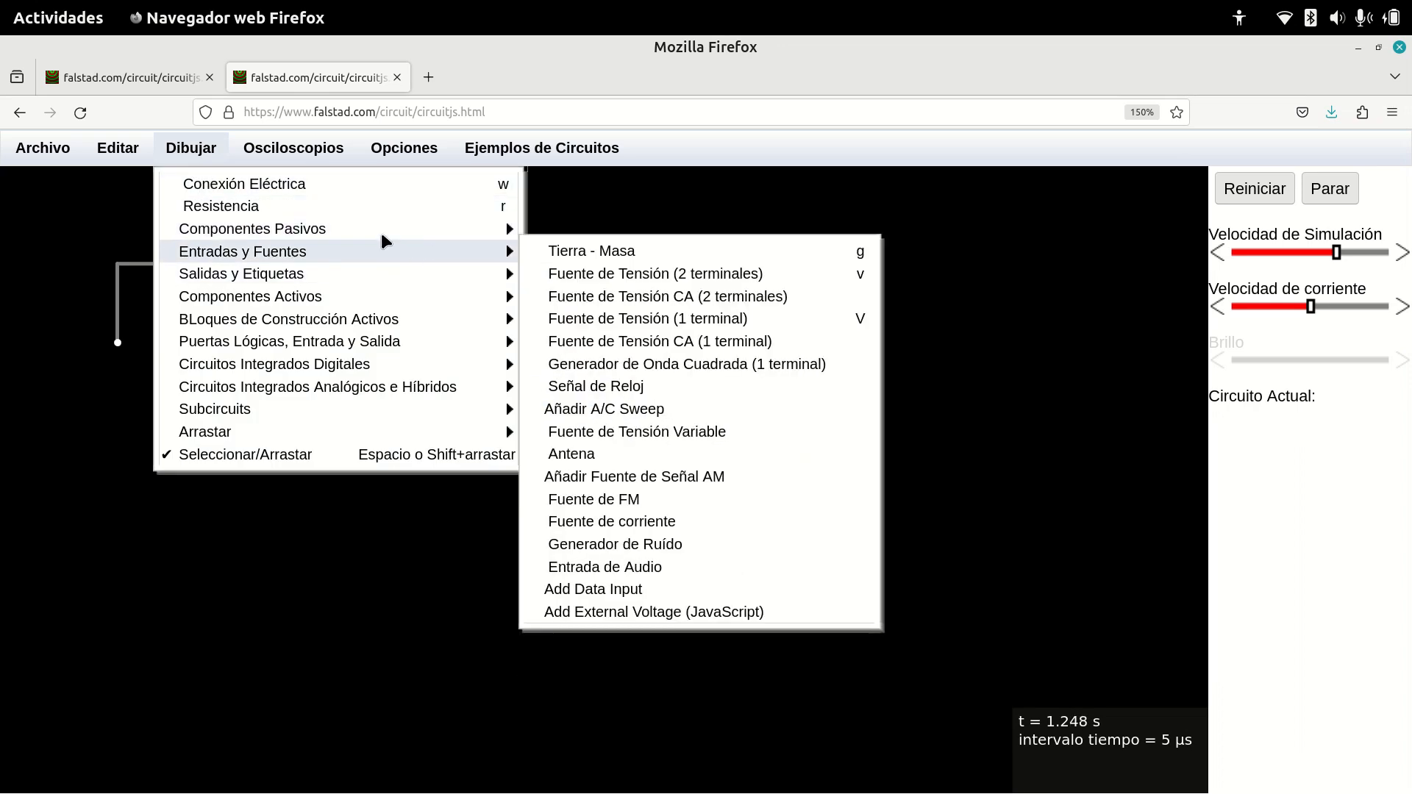
click(581, 544)
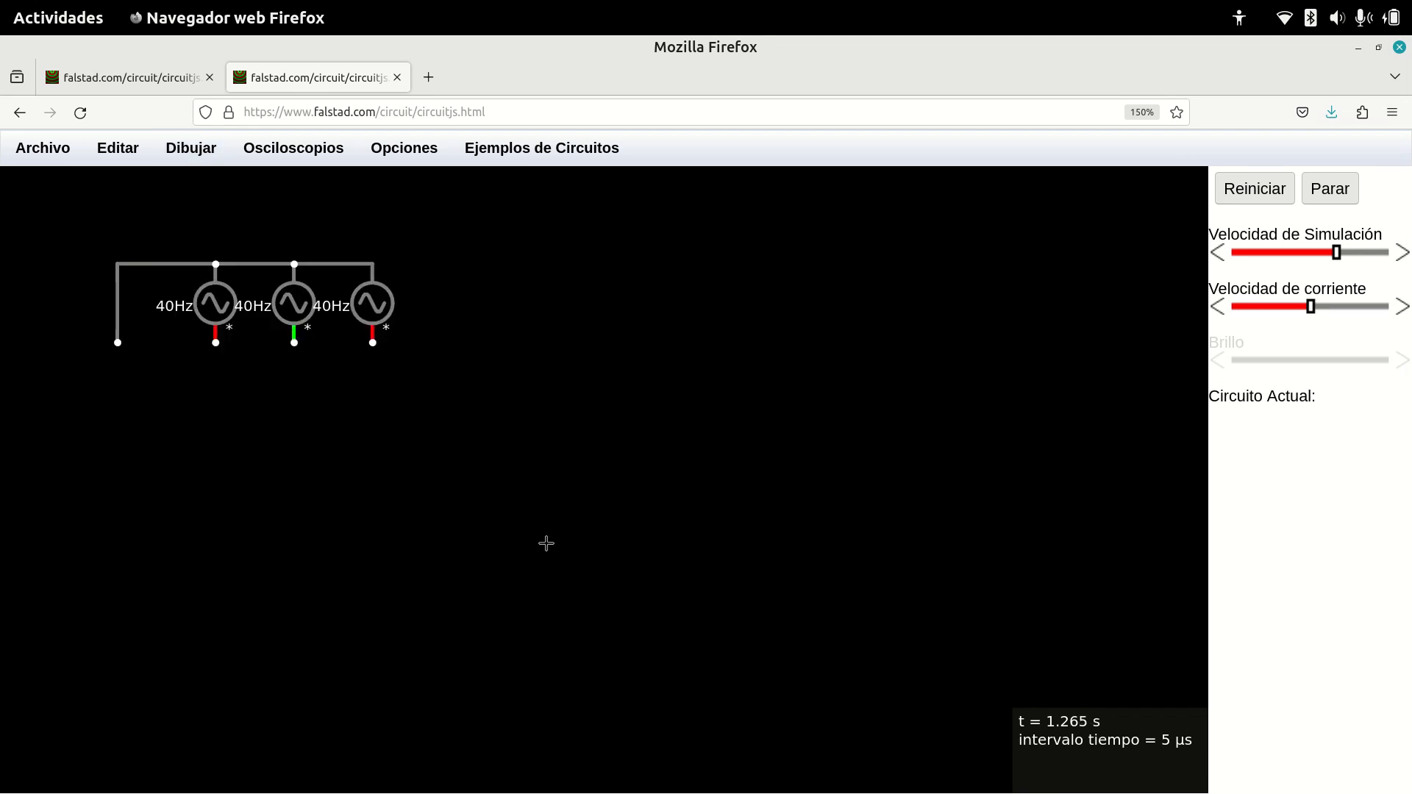
drag(215, 343, 215, 409)
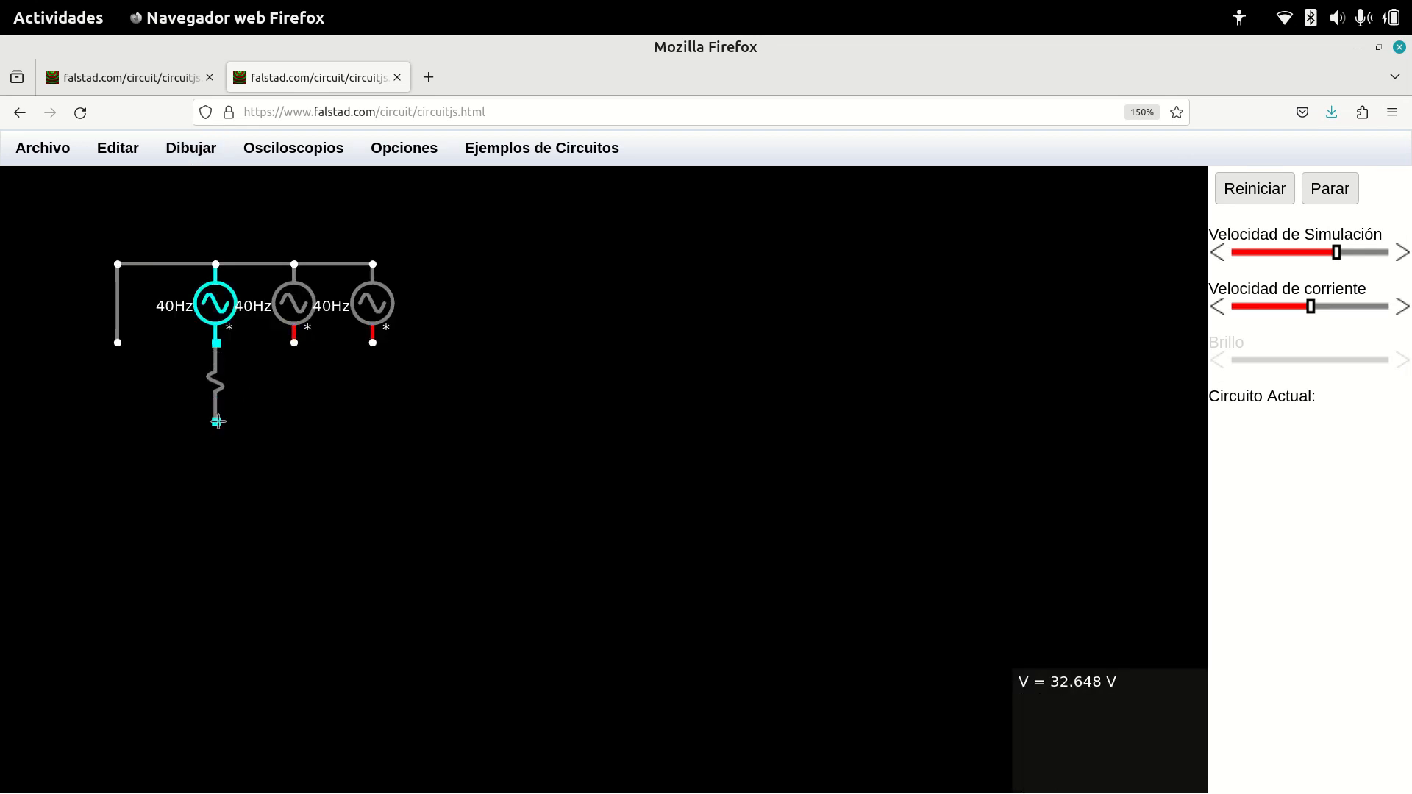
drag(294, 343, 295, 421)
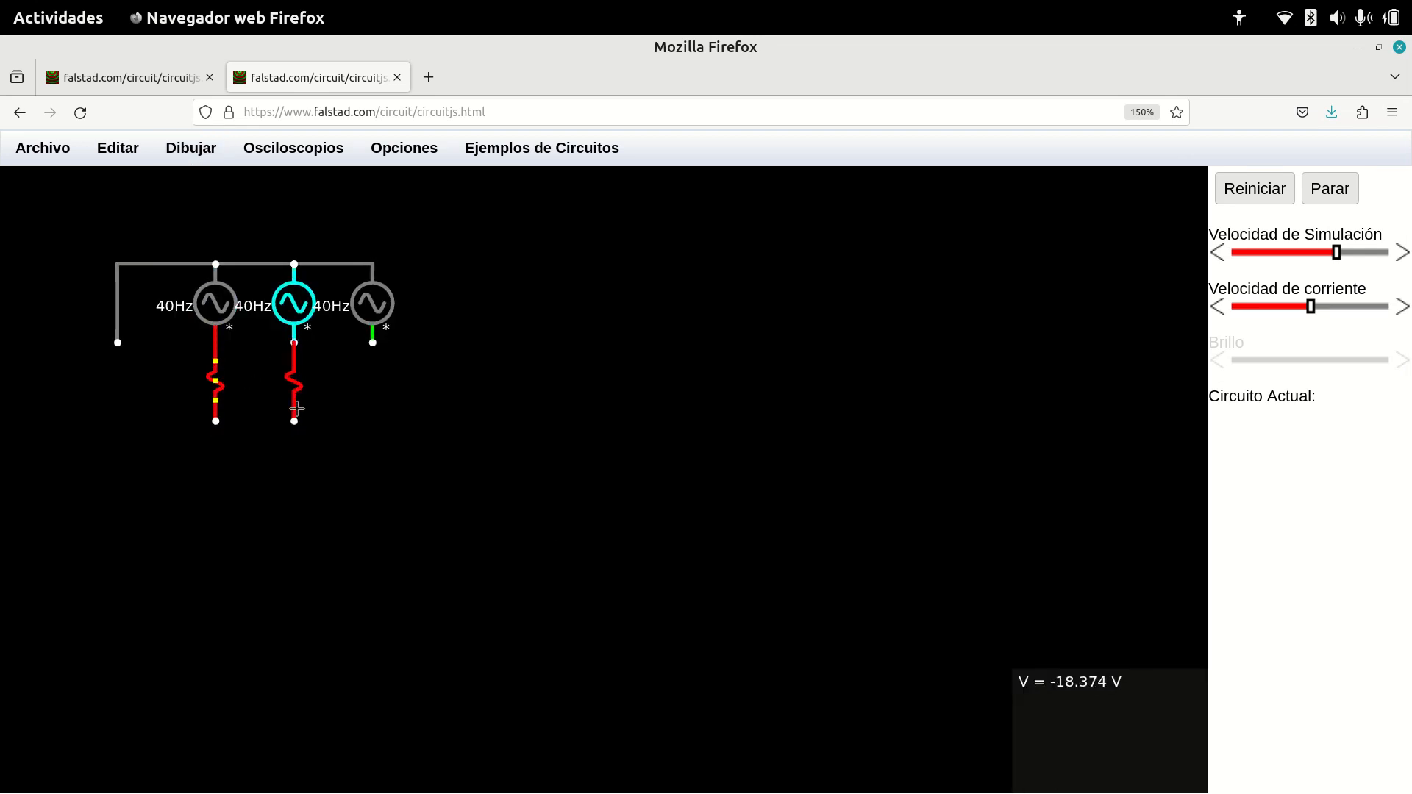
drag(373, 343, 373, 422)
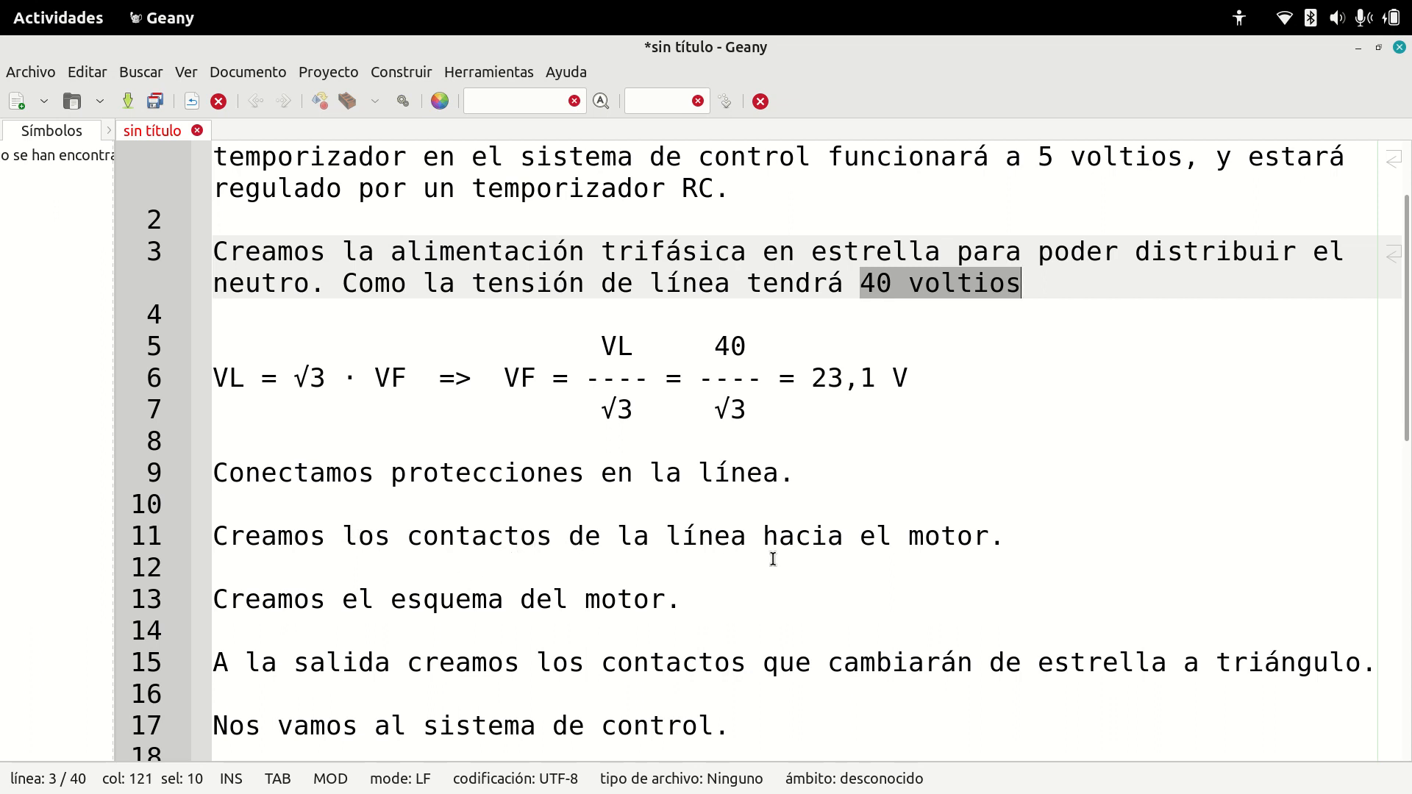
Back in the Firefox simulator, place a two-way analog switch (SPDT) beneath each of the three fuses, all facing the same way.
key(alt+Tab)
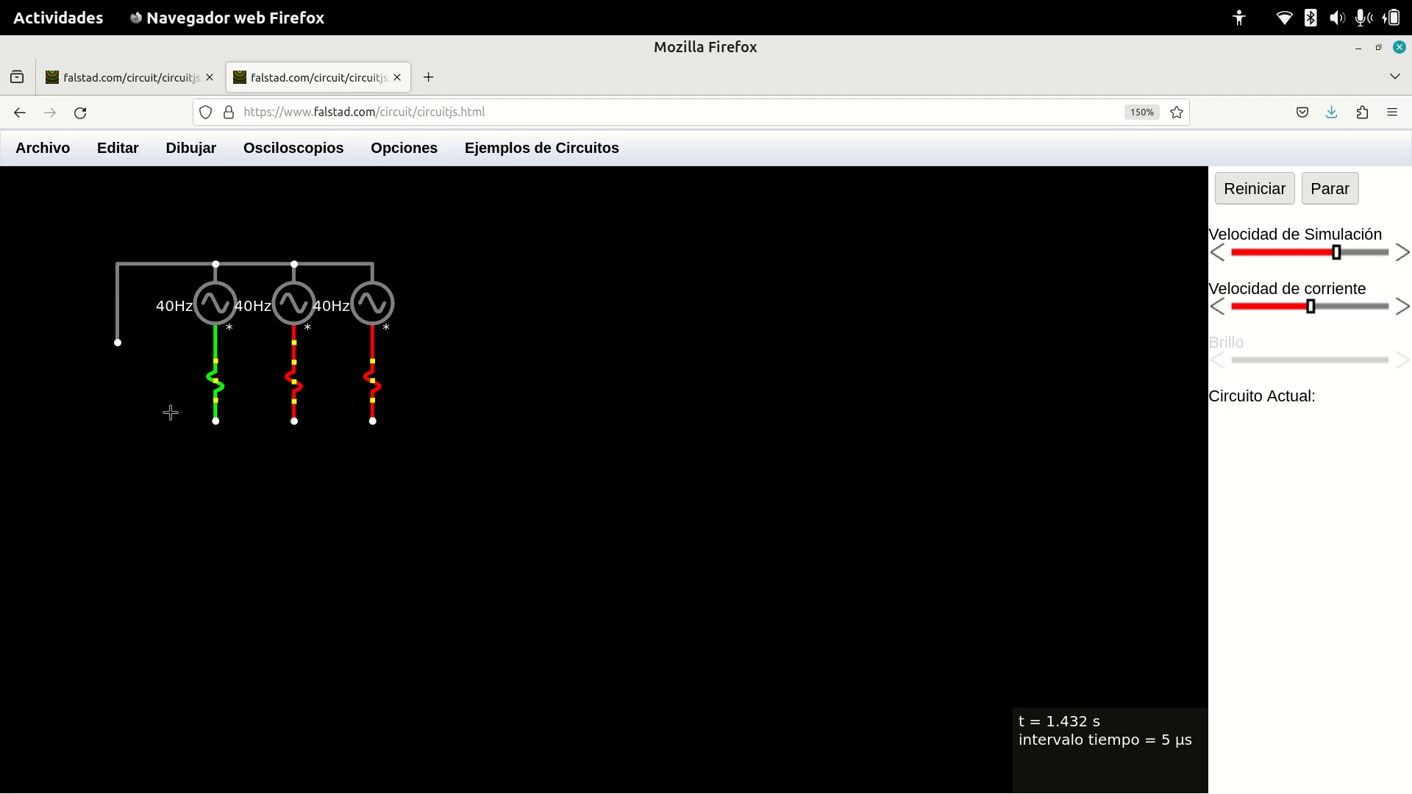
click(197, 150)
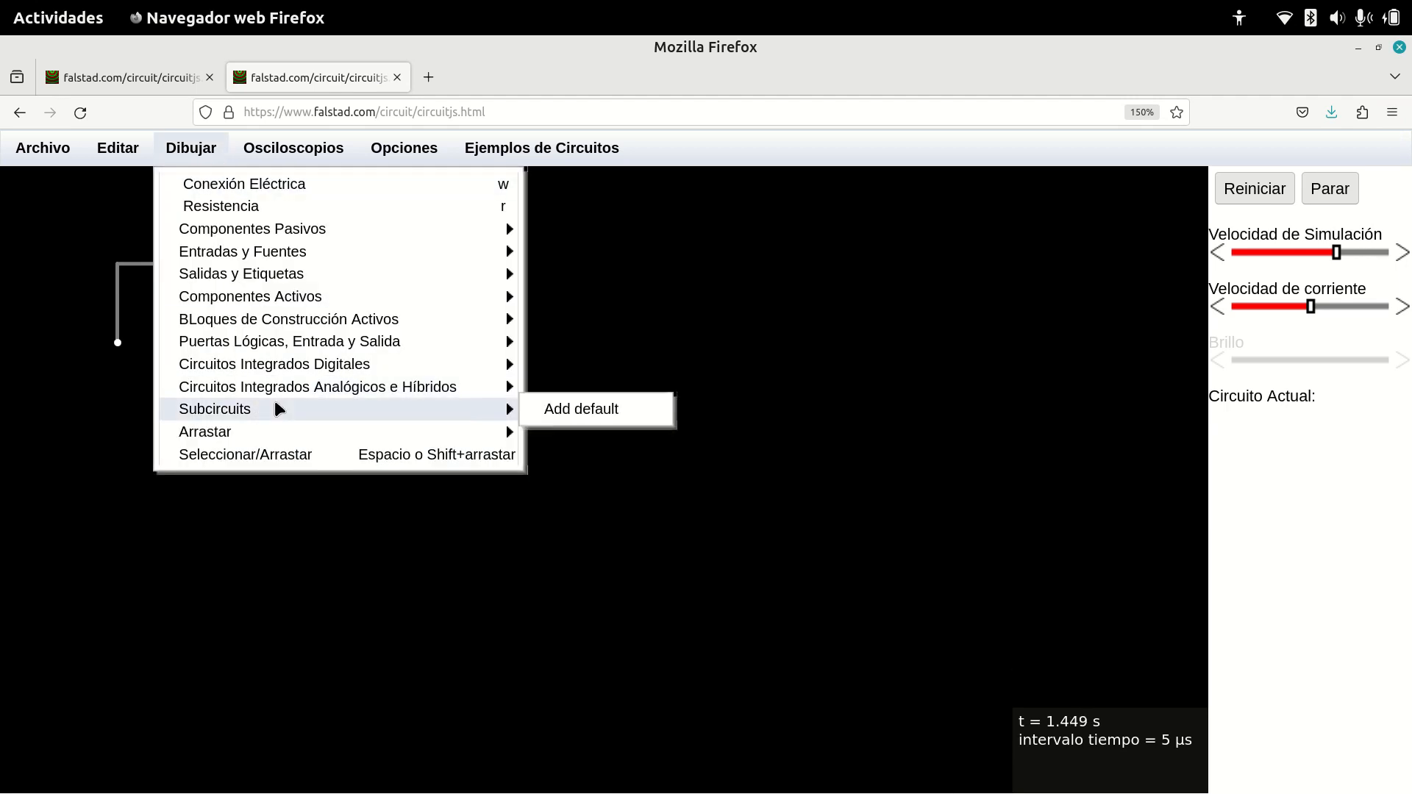
mouse_move(271, 370)
mouse_move(269, 332)
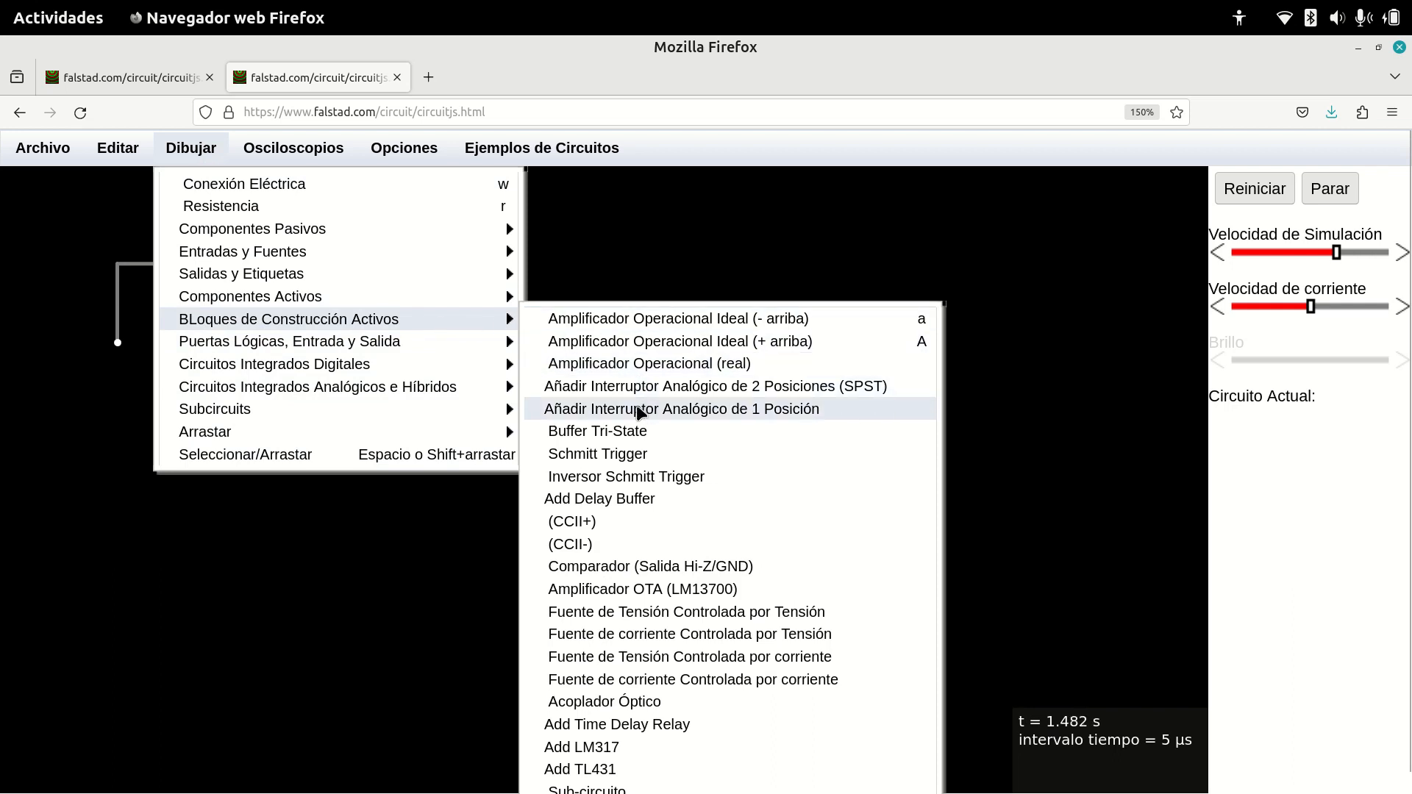
click(632, 412)
drag(216, 423, 220, 508)
click(231, 480)
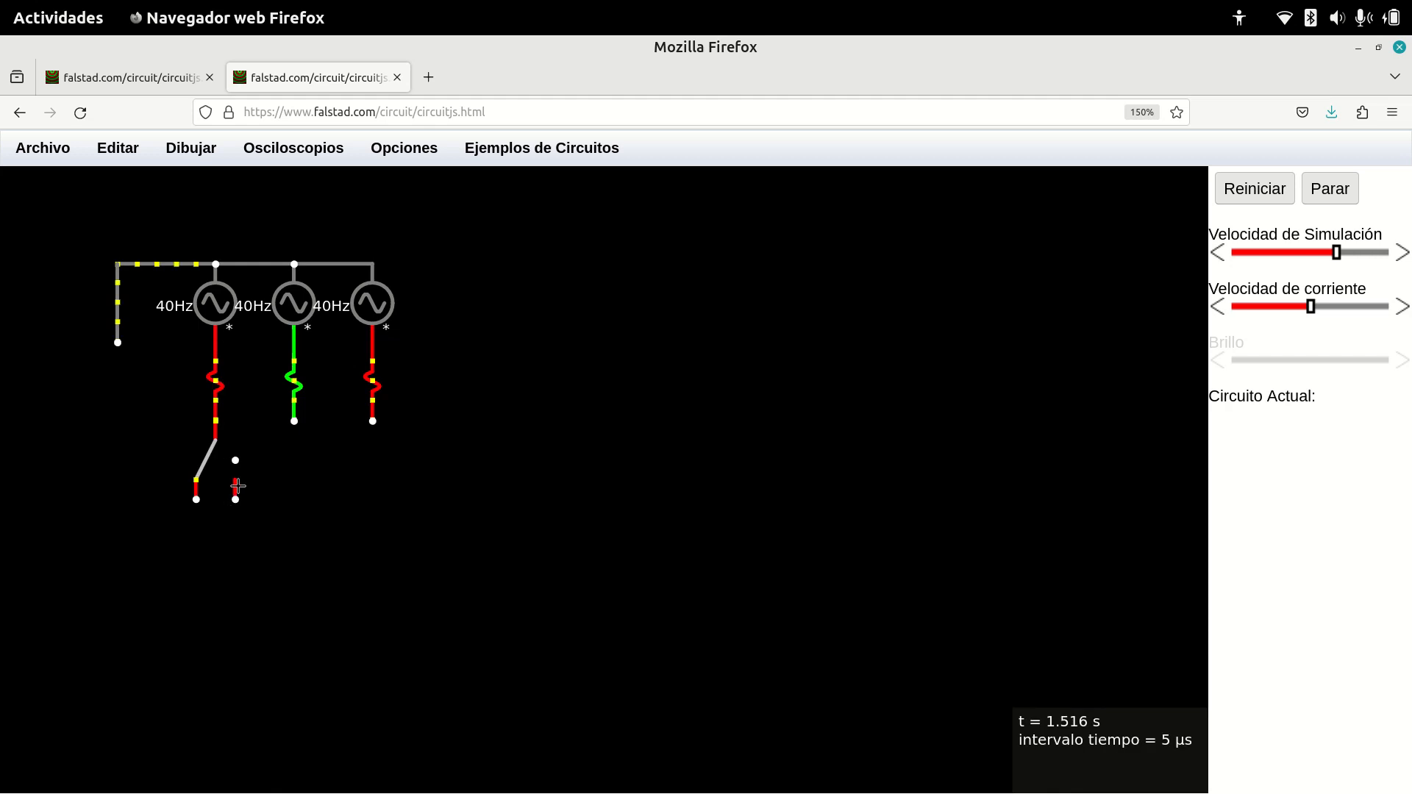
drag(293, 417, 293, 499)
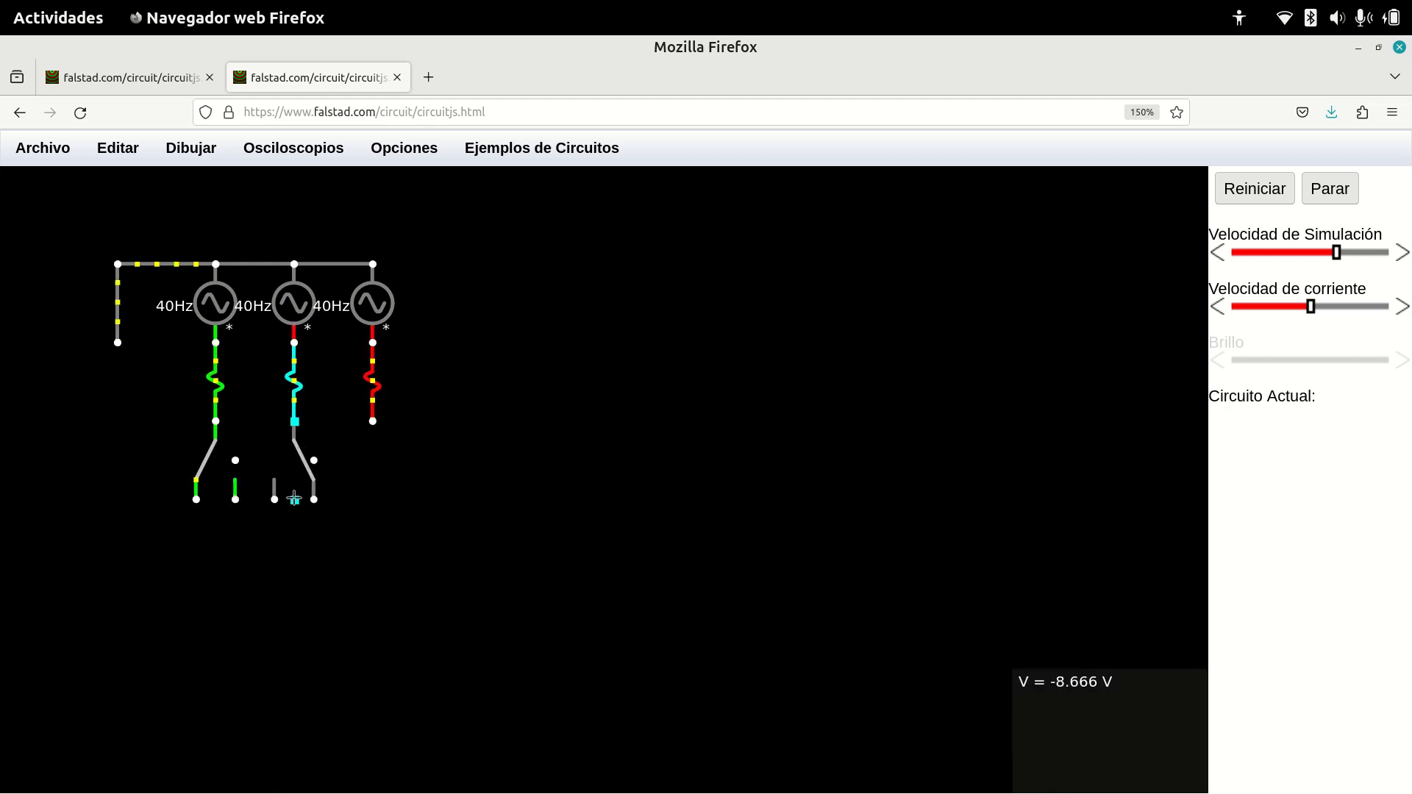
drag(372, 423, 372, 499)
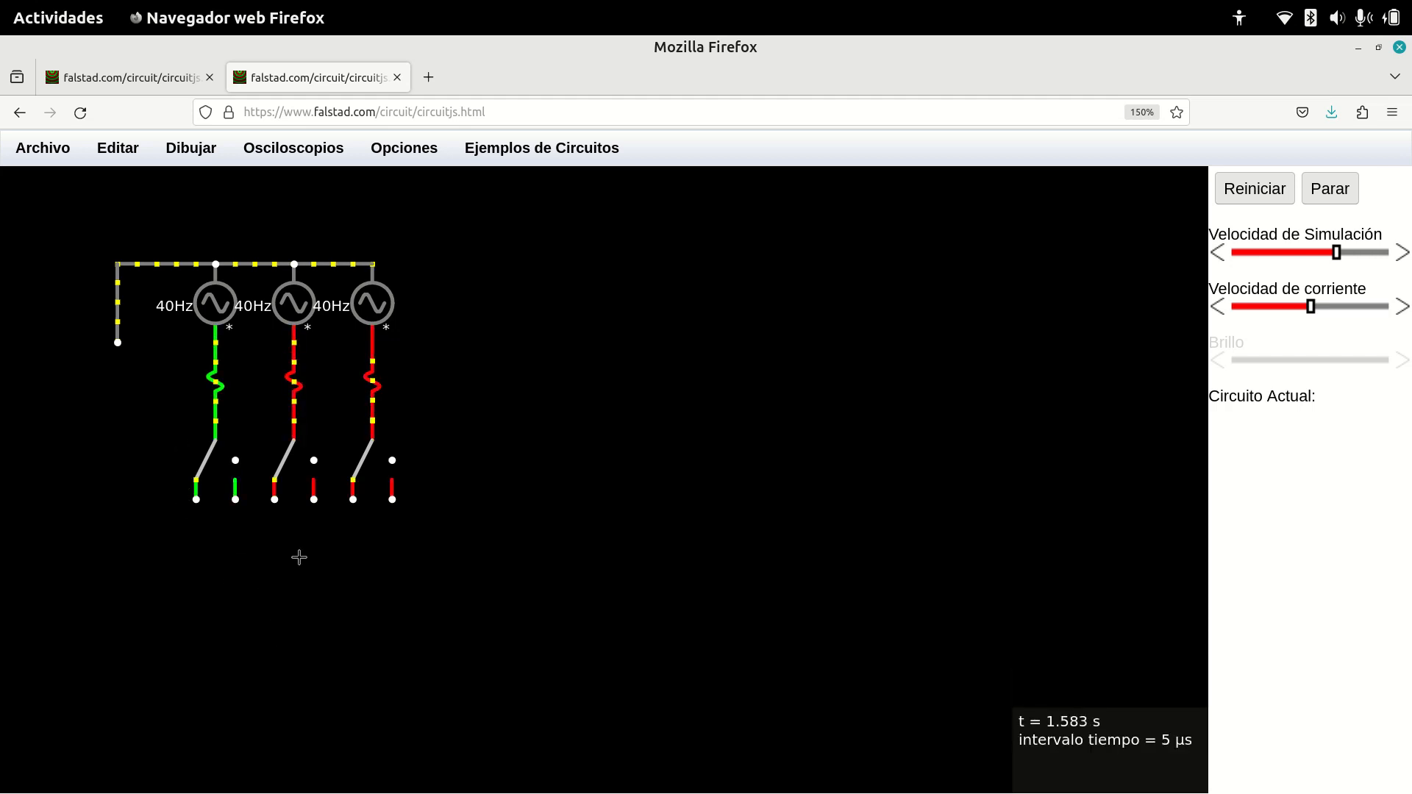
Run a vertical wire of equal length down from the right-hand contact of each analog switch.
drag(236, 500, 236, 638)
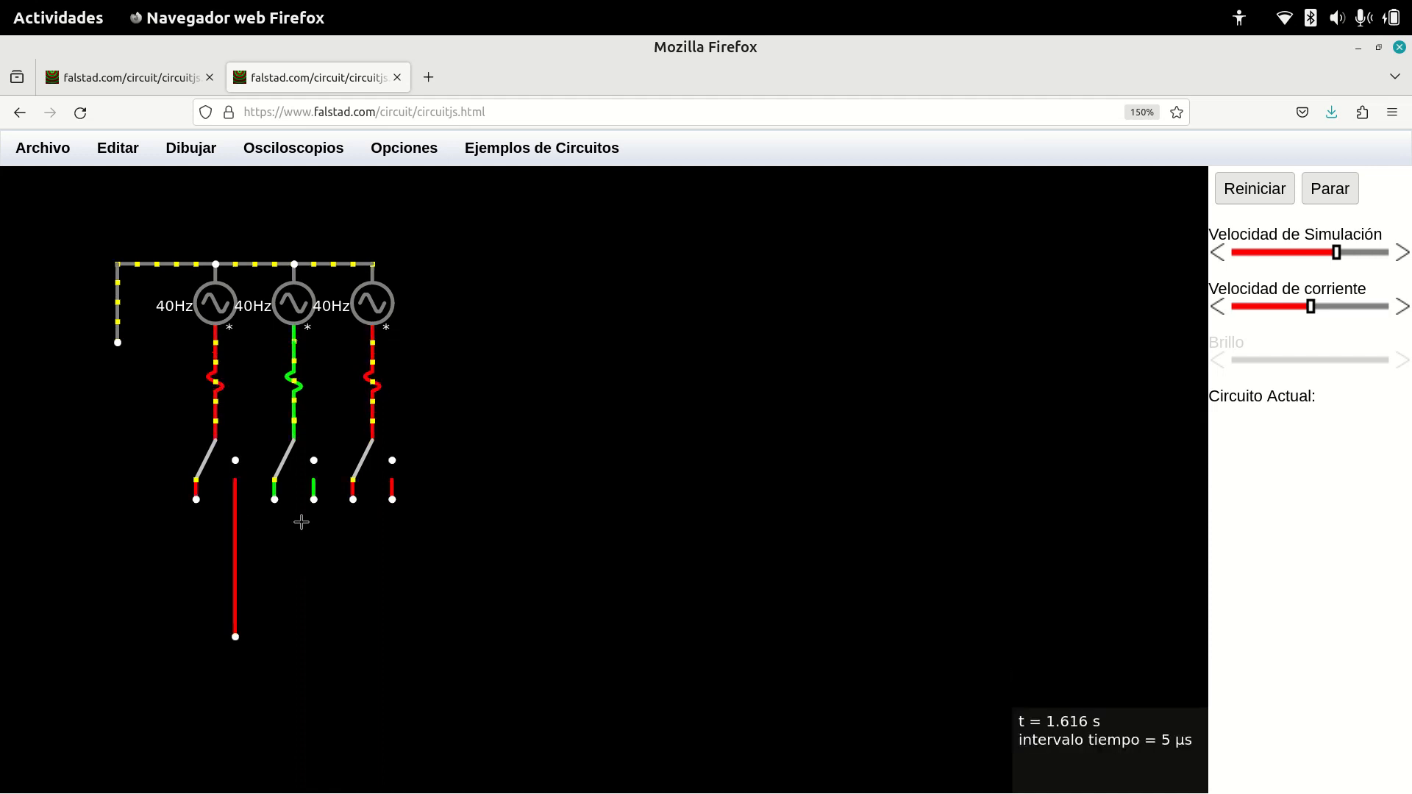
drag(314, 499, 314, 637)
drag(396, 501, 392, 637)
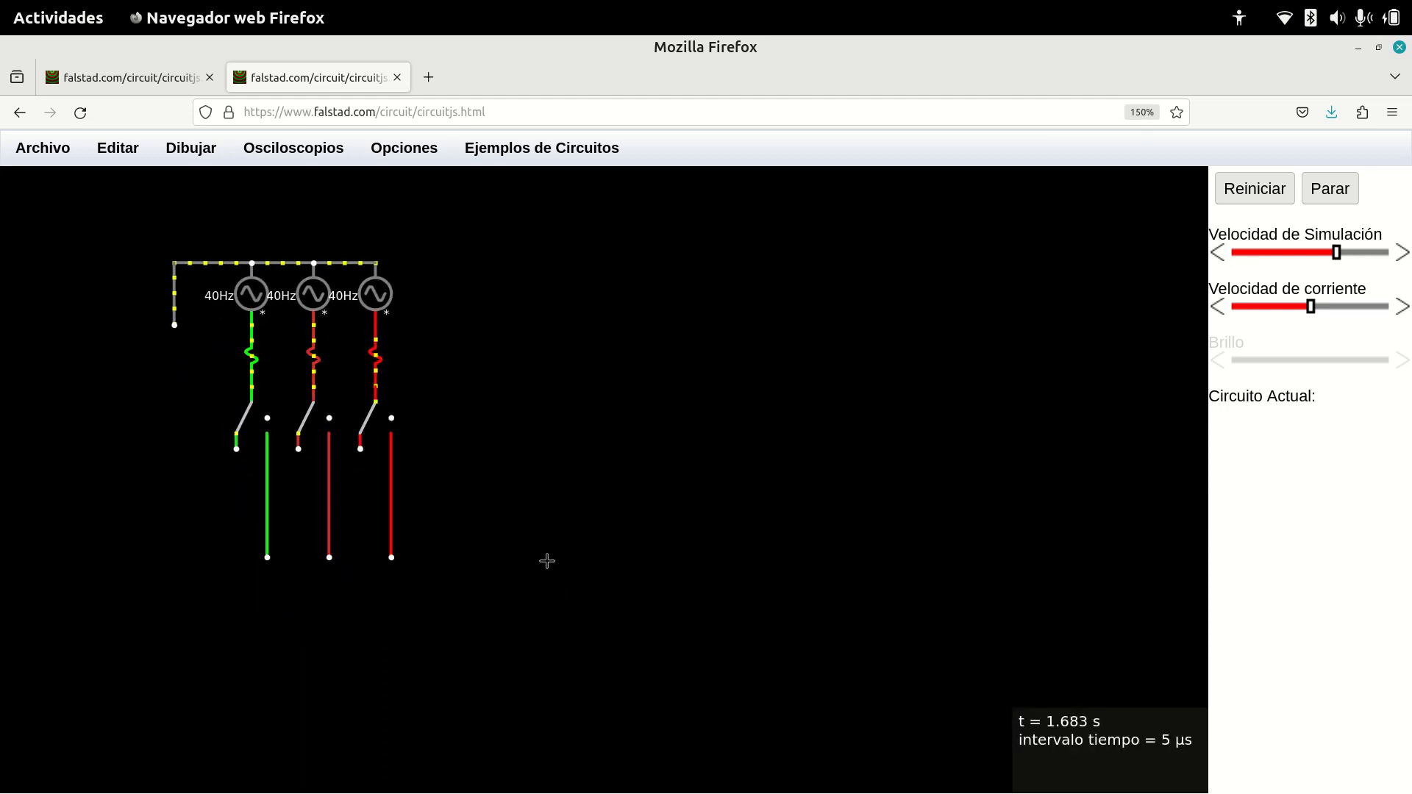
Consult the Geany notes, and back in the Firefox simulator extend the three vertical phase wires downward so they end level.
key(alt+Tab)
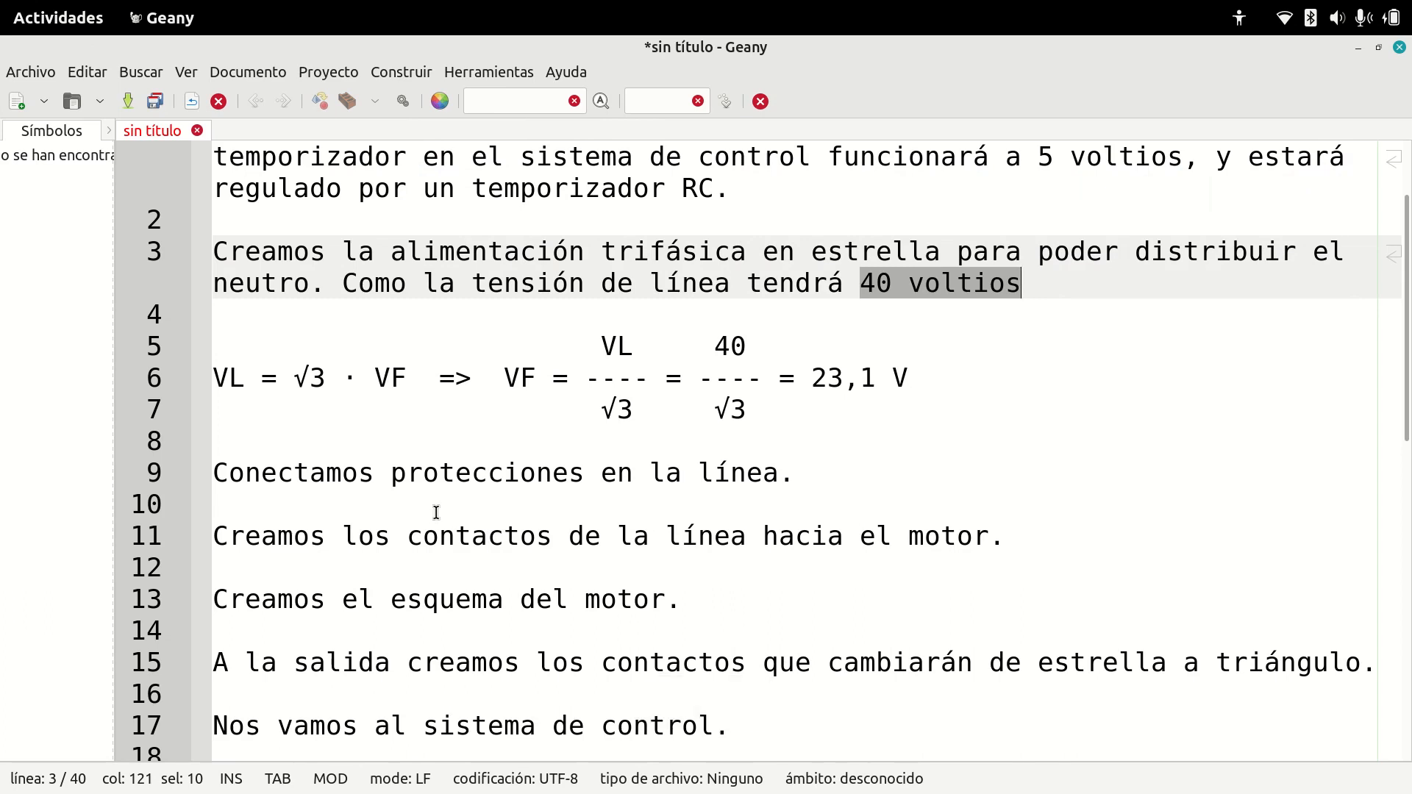
key(alt+Tab)
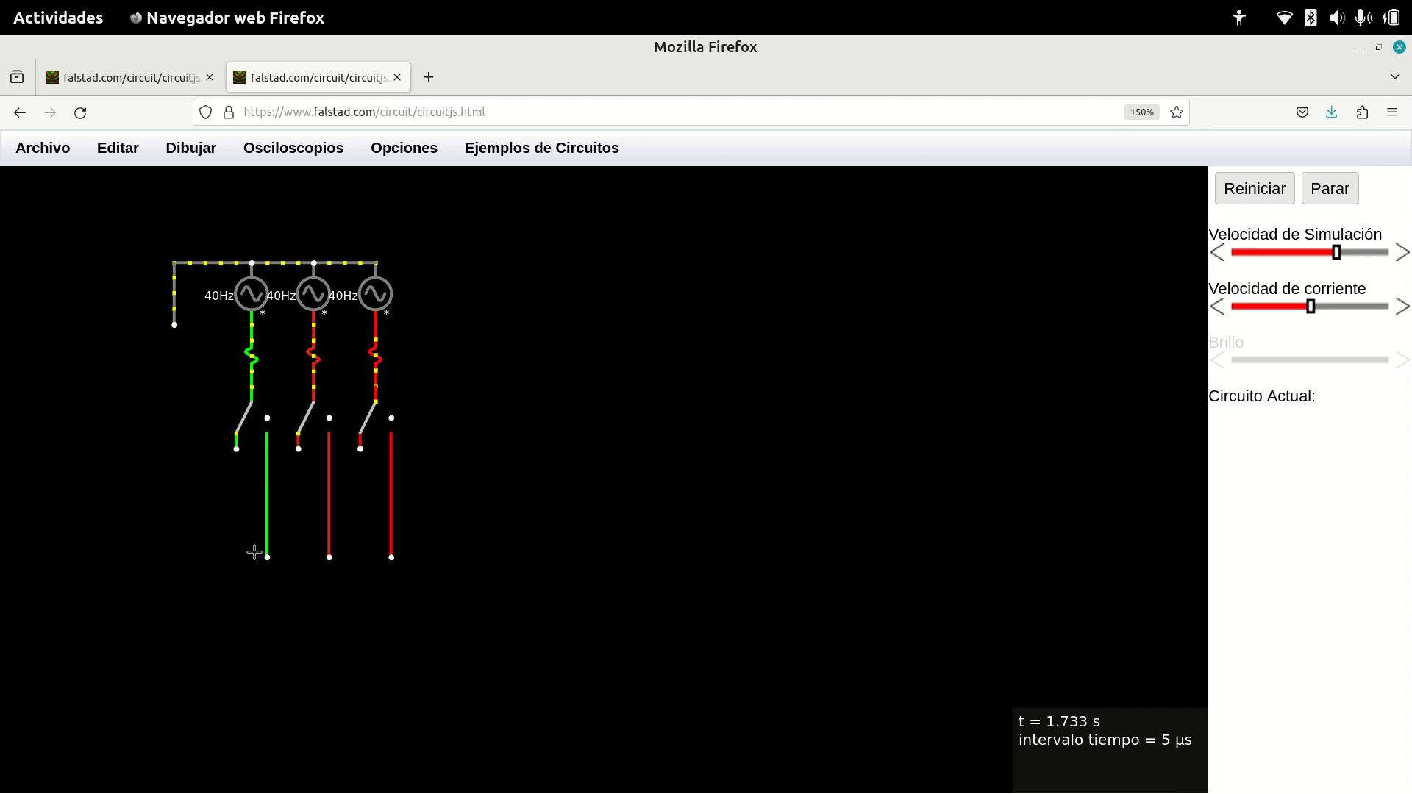
drag(267, 558, 267, 712)
mouse_move(329, 557)
mouse_down()
mouse_move(312, 713)
mouse_move(329, 713)
mouse_up()
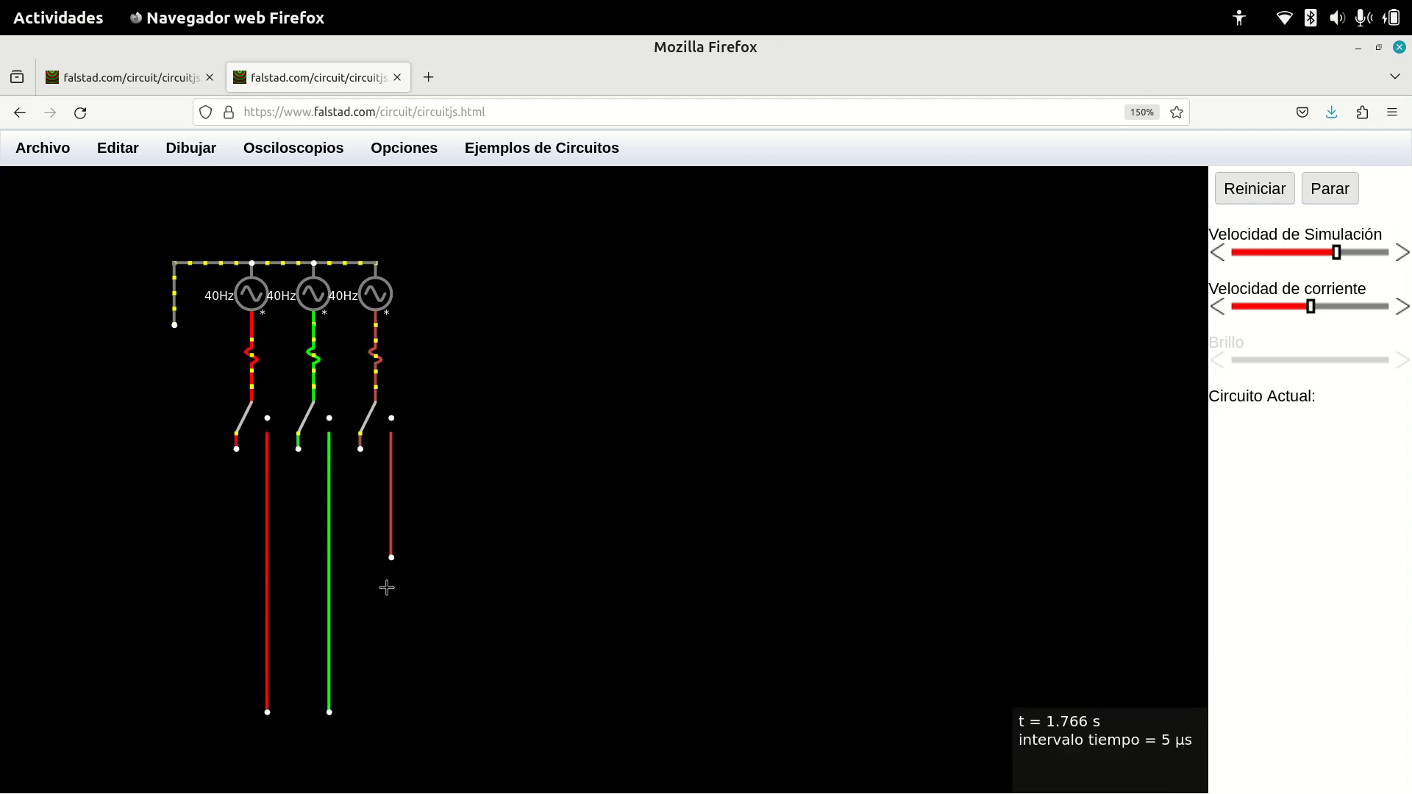
drag(391, 557, 391, 696)
drag(499, 662, 482, 598)
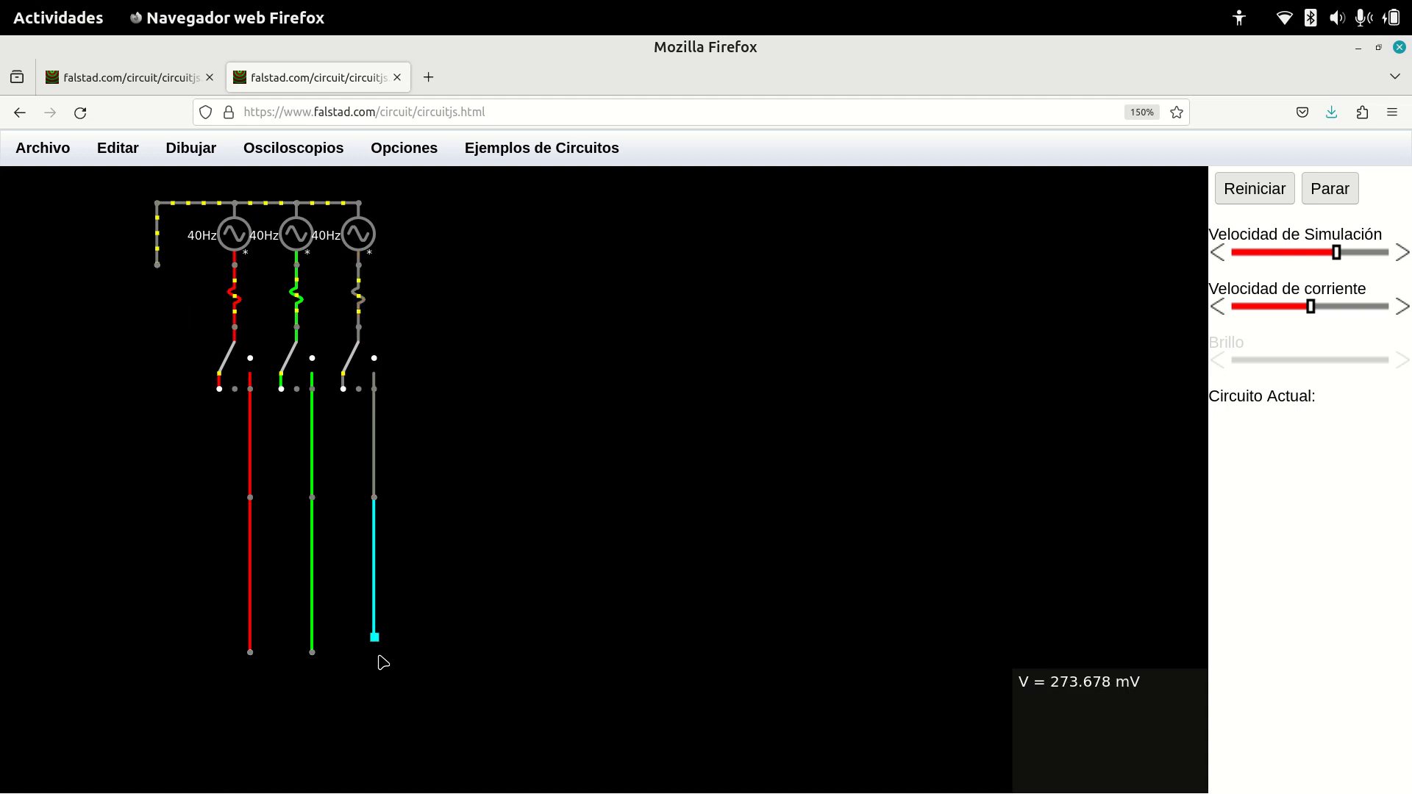
Draw three diagonal inductors as motor windings, from the left wire end to below the middle, middle to right, and right to left.
click(197, 162)
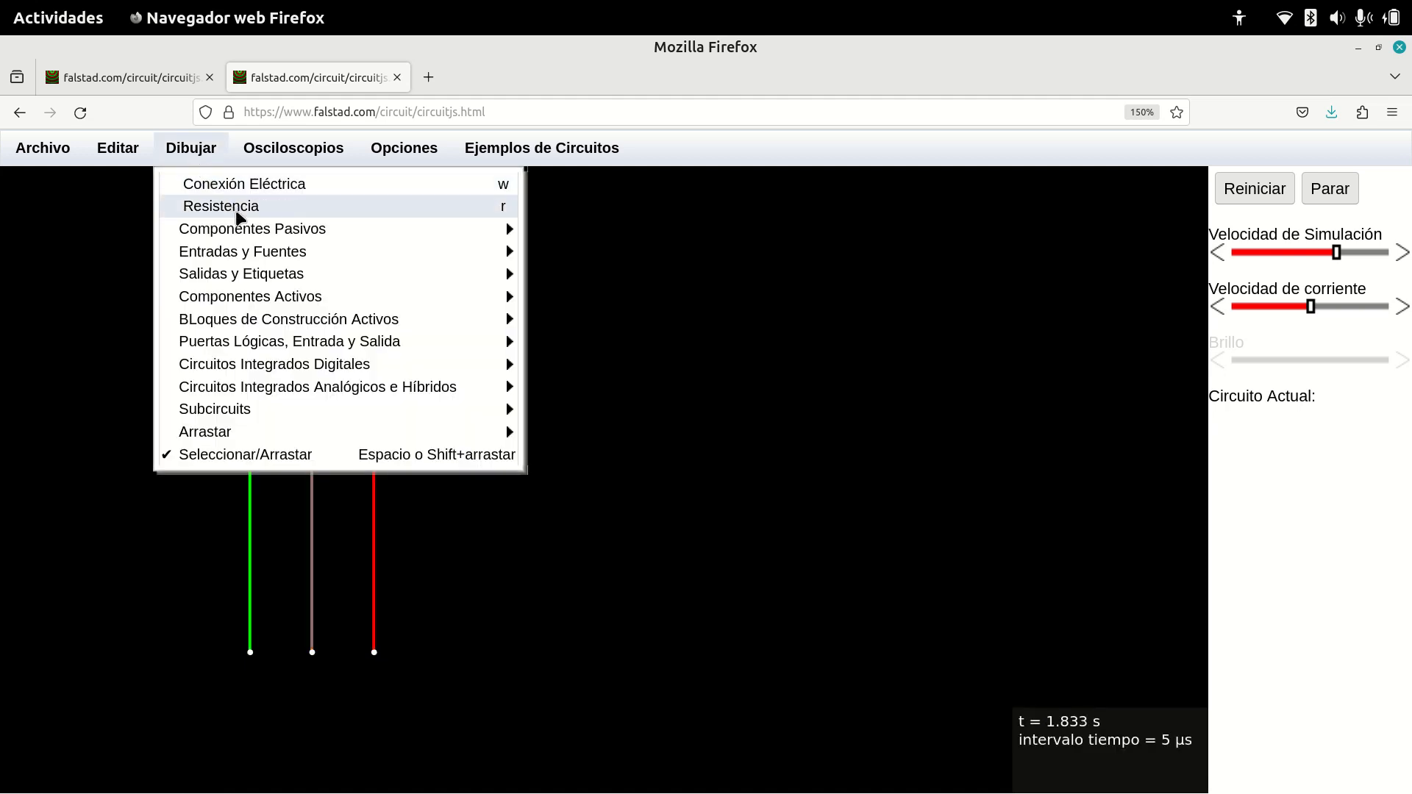
mouse_move(462, 237)
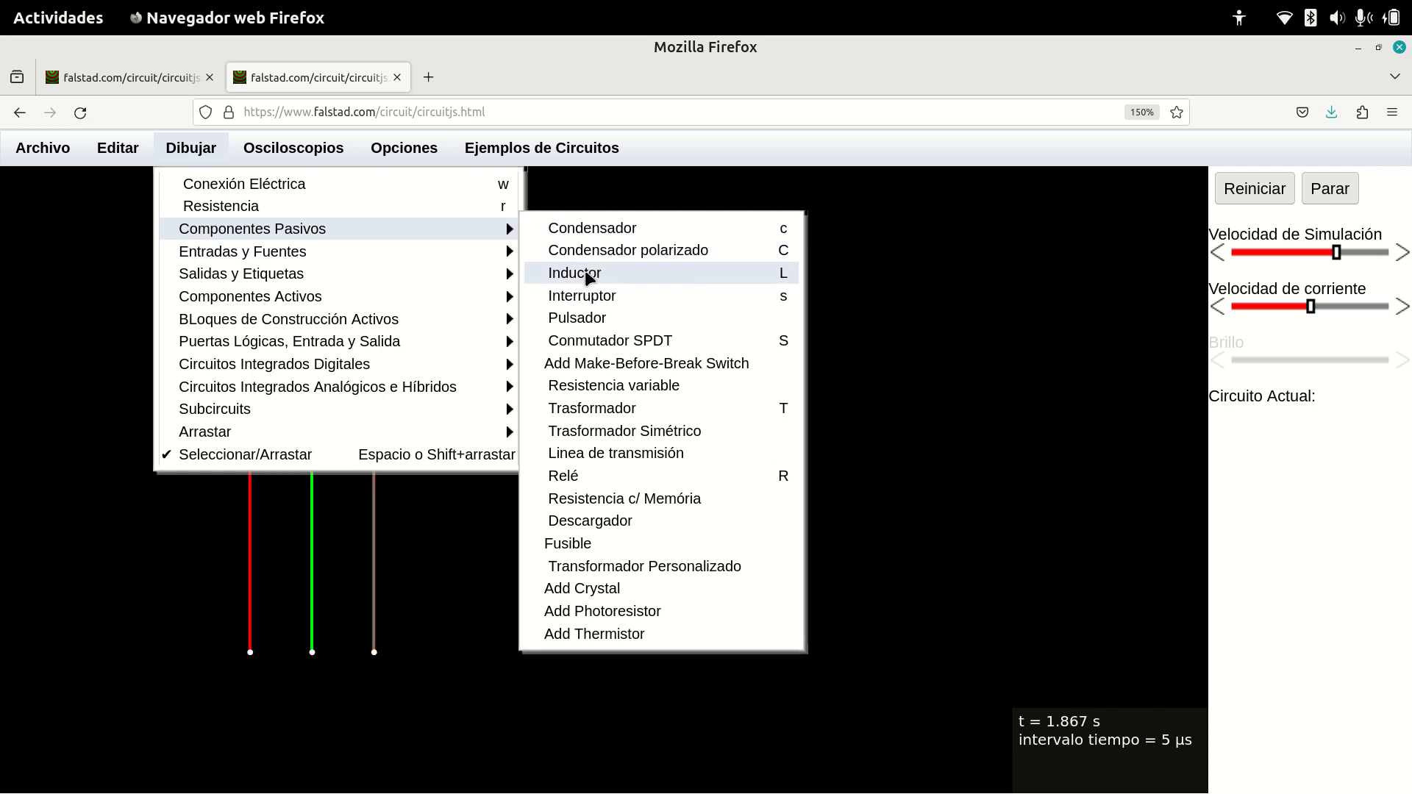
click(588, 281)
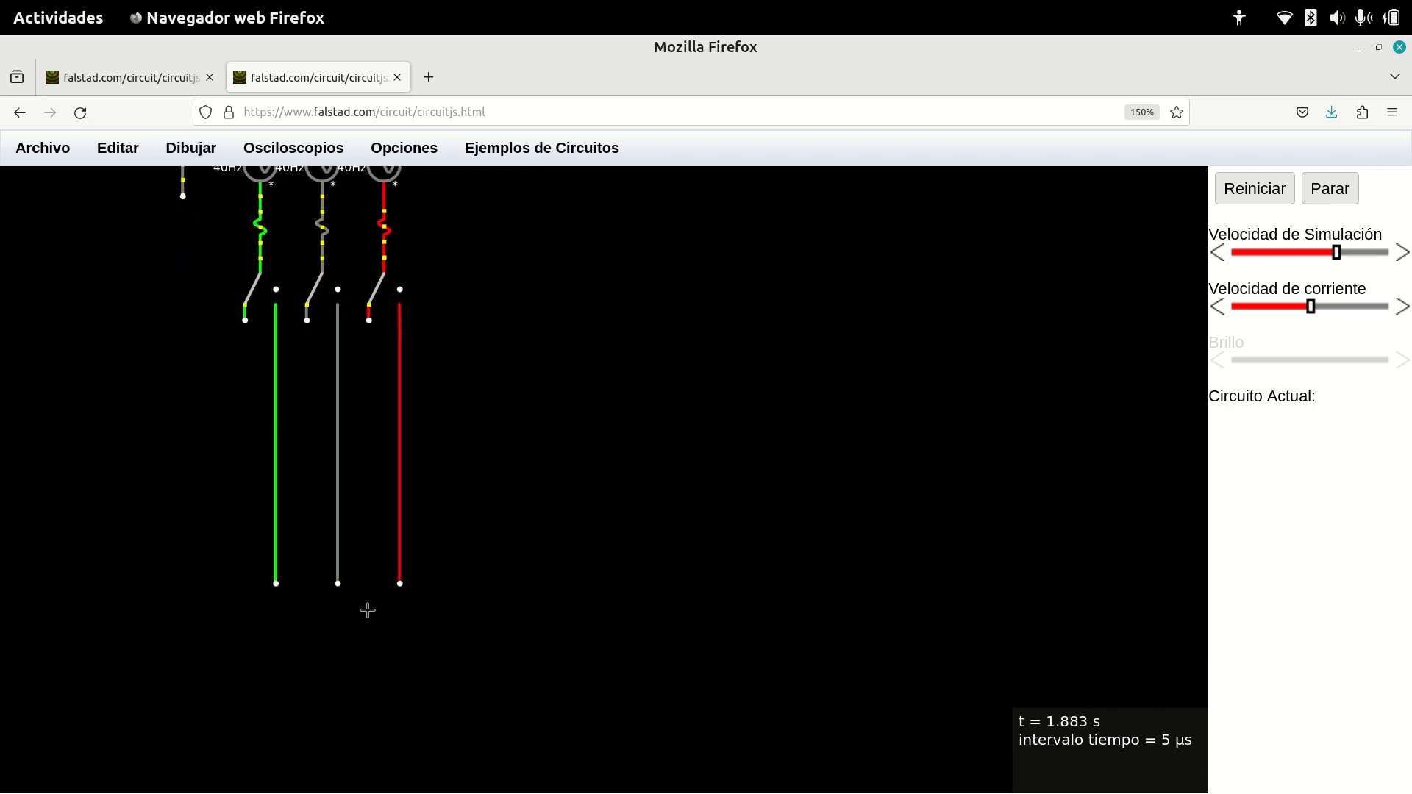
drag(276, 584, 338, 661)
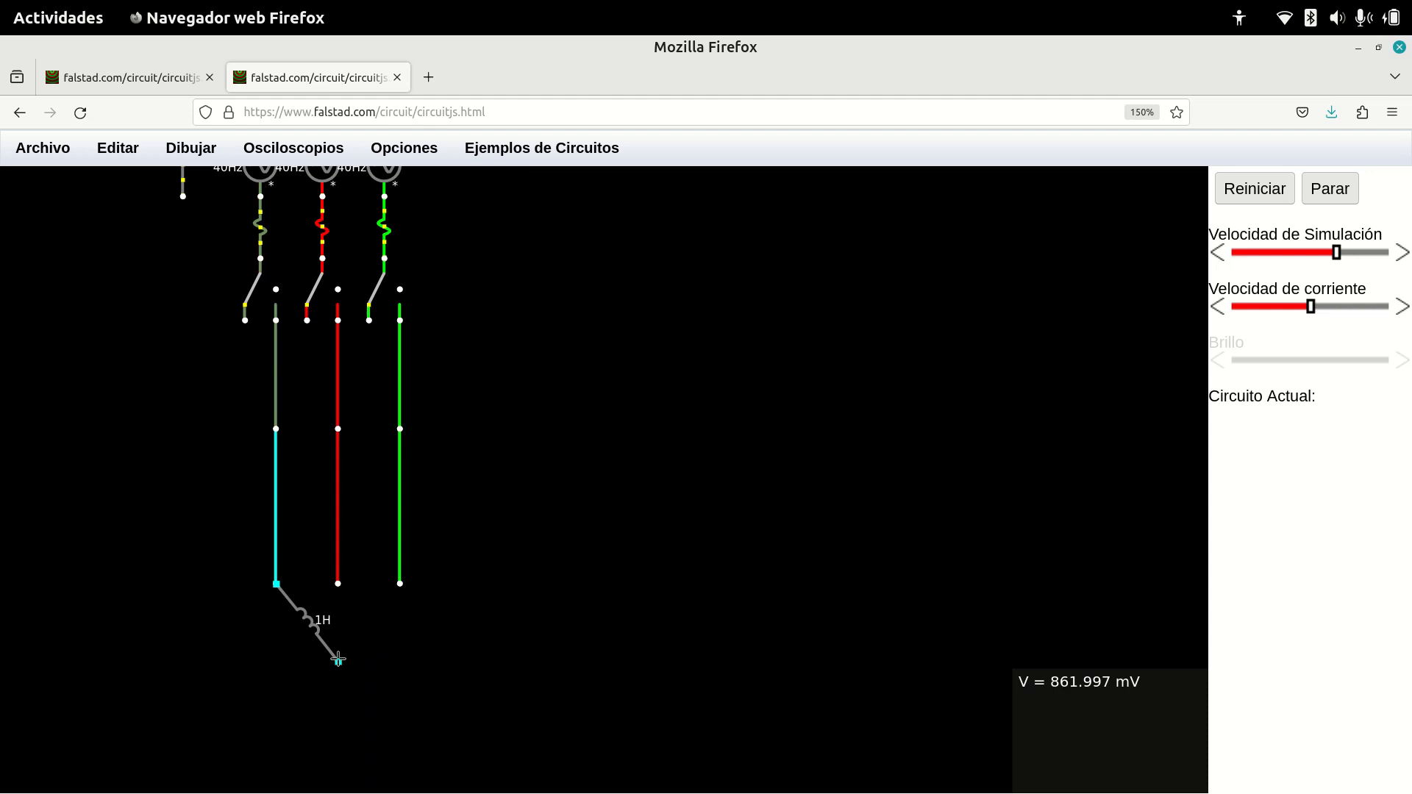
drag(343, 590, 399, 661)
drag(401, 587, 275, 661)
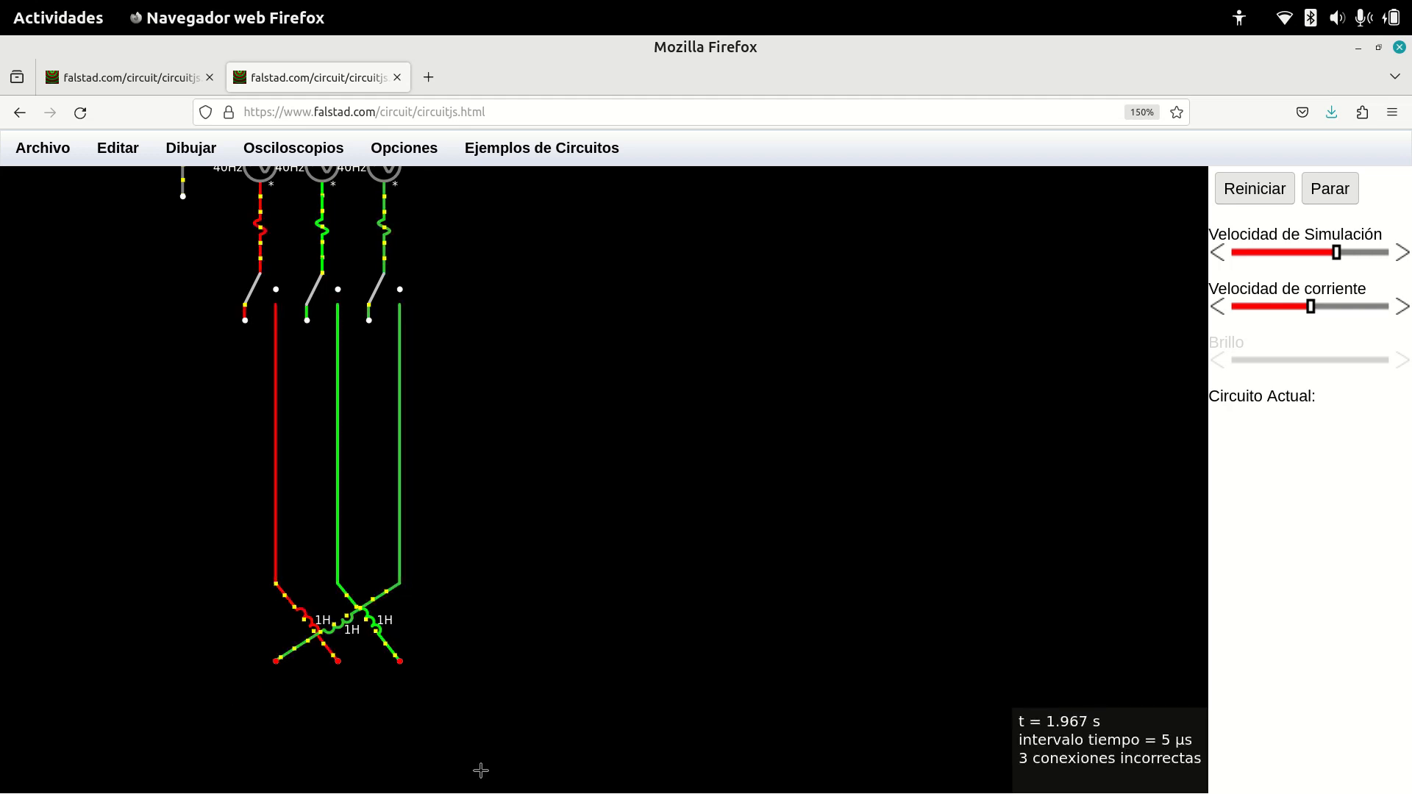
Check the next task in the Geany notes, and back in the Firefox simulator make three duplicates of the rightmost line analog switch.
key(alt+Tab)
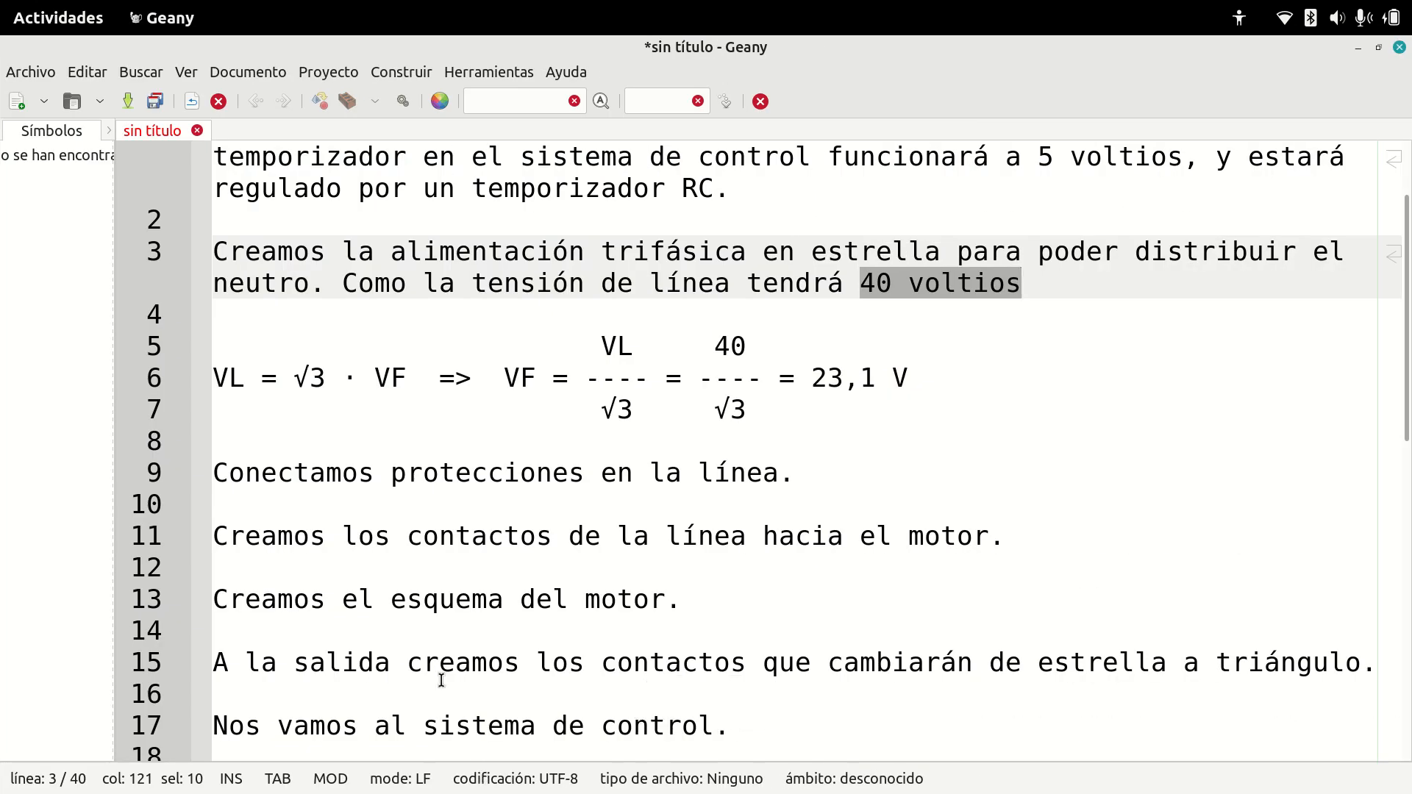
scroll(421, 676, down, 2)
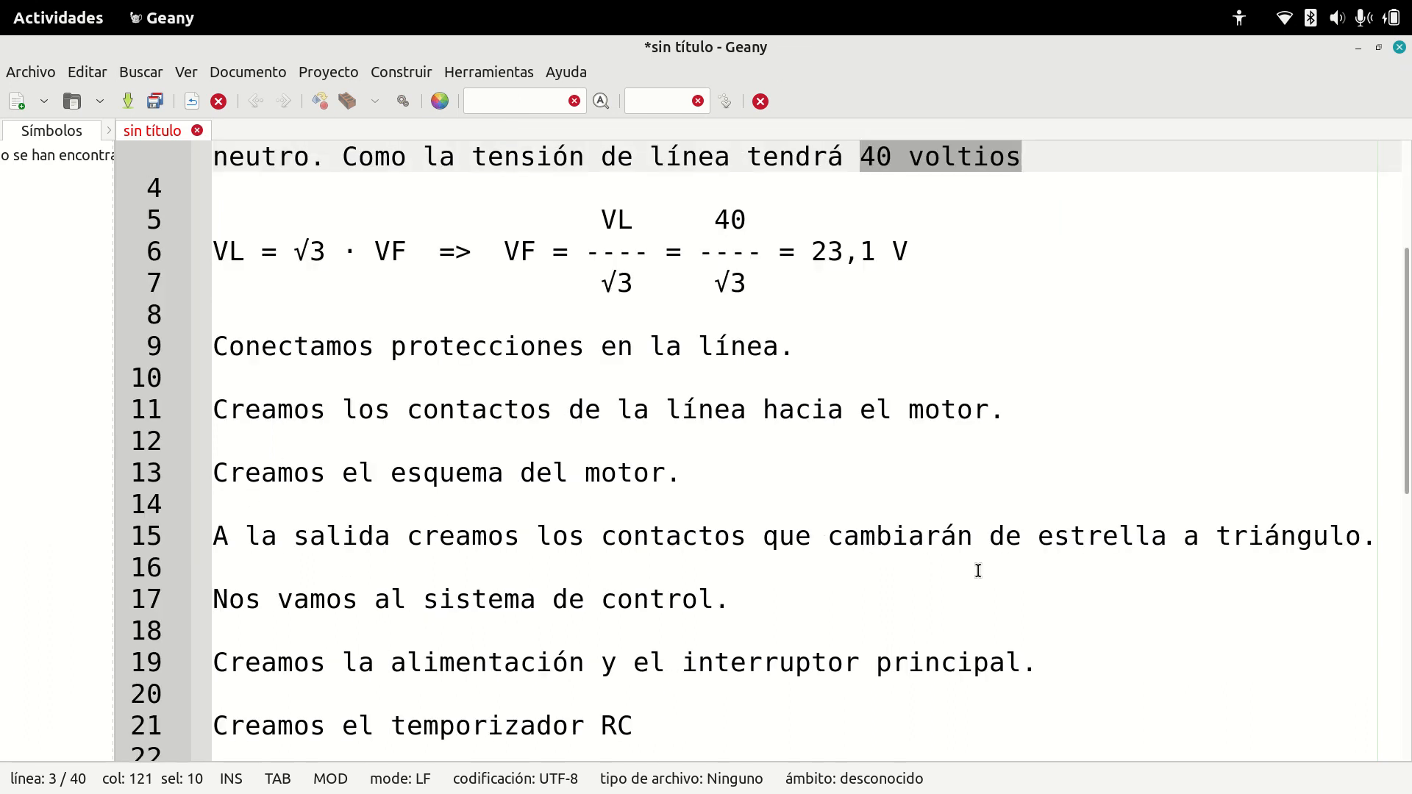
key(alt+Tab)
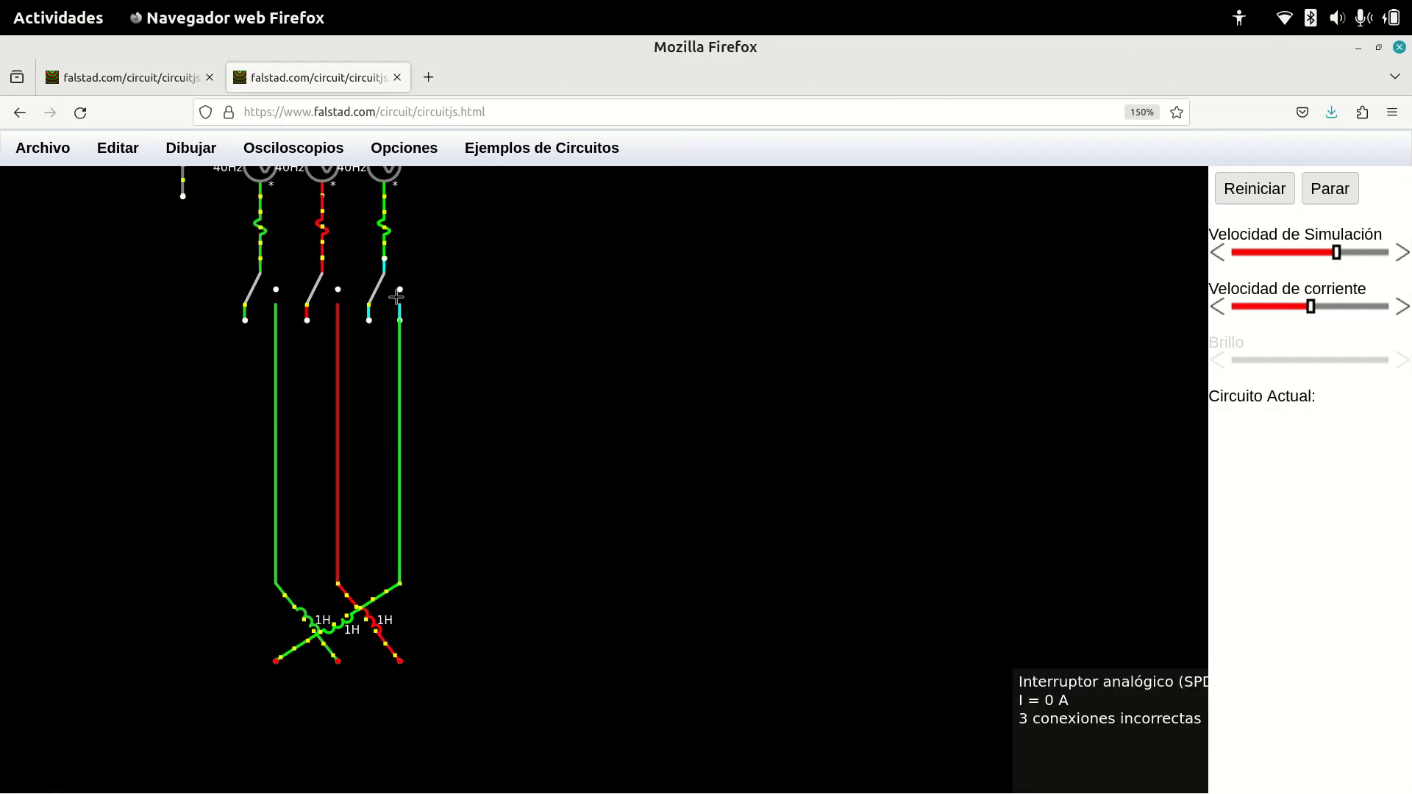
right_click(378, 290)
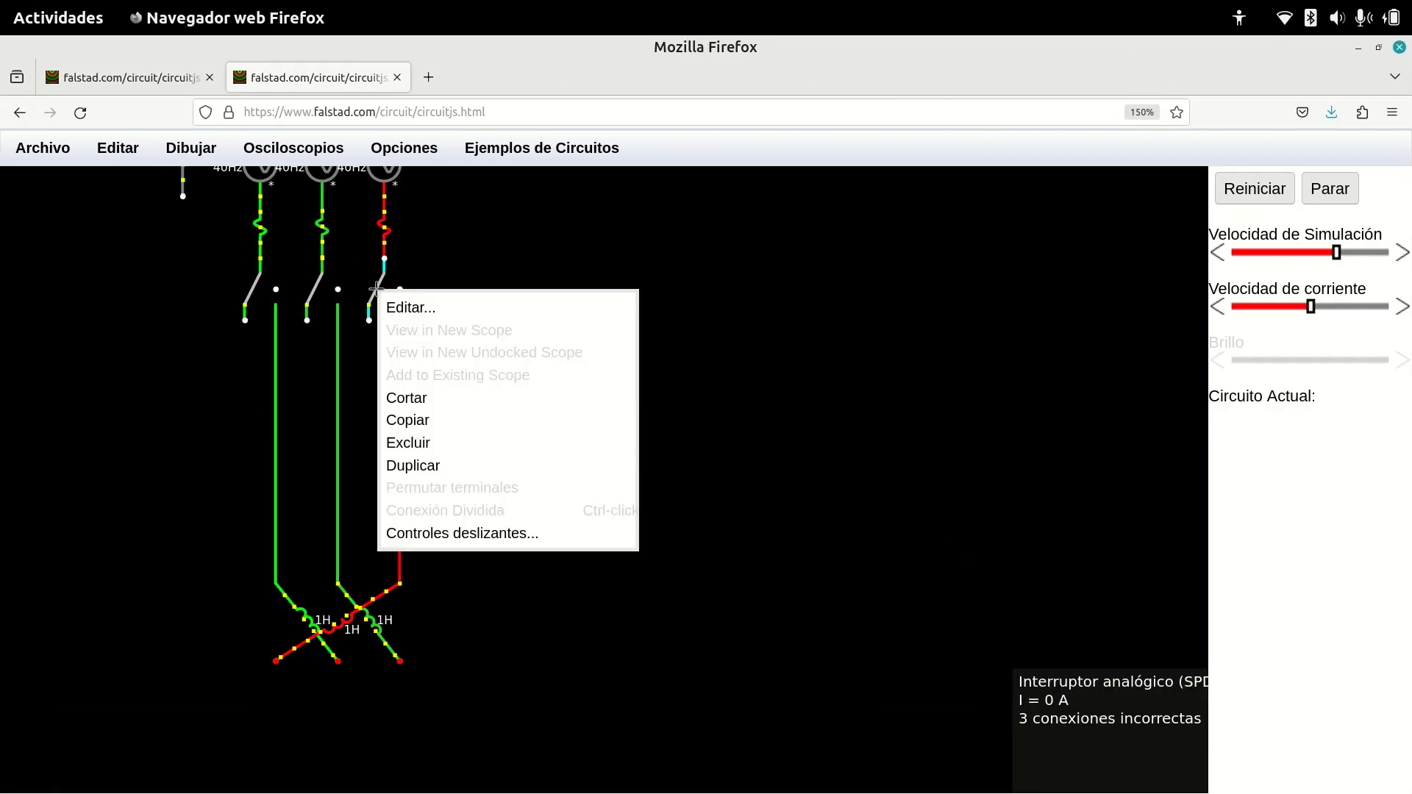
click(457, 464)
right_click(413, 279)
click(504, 460)
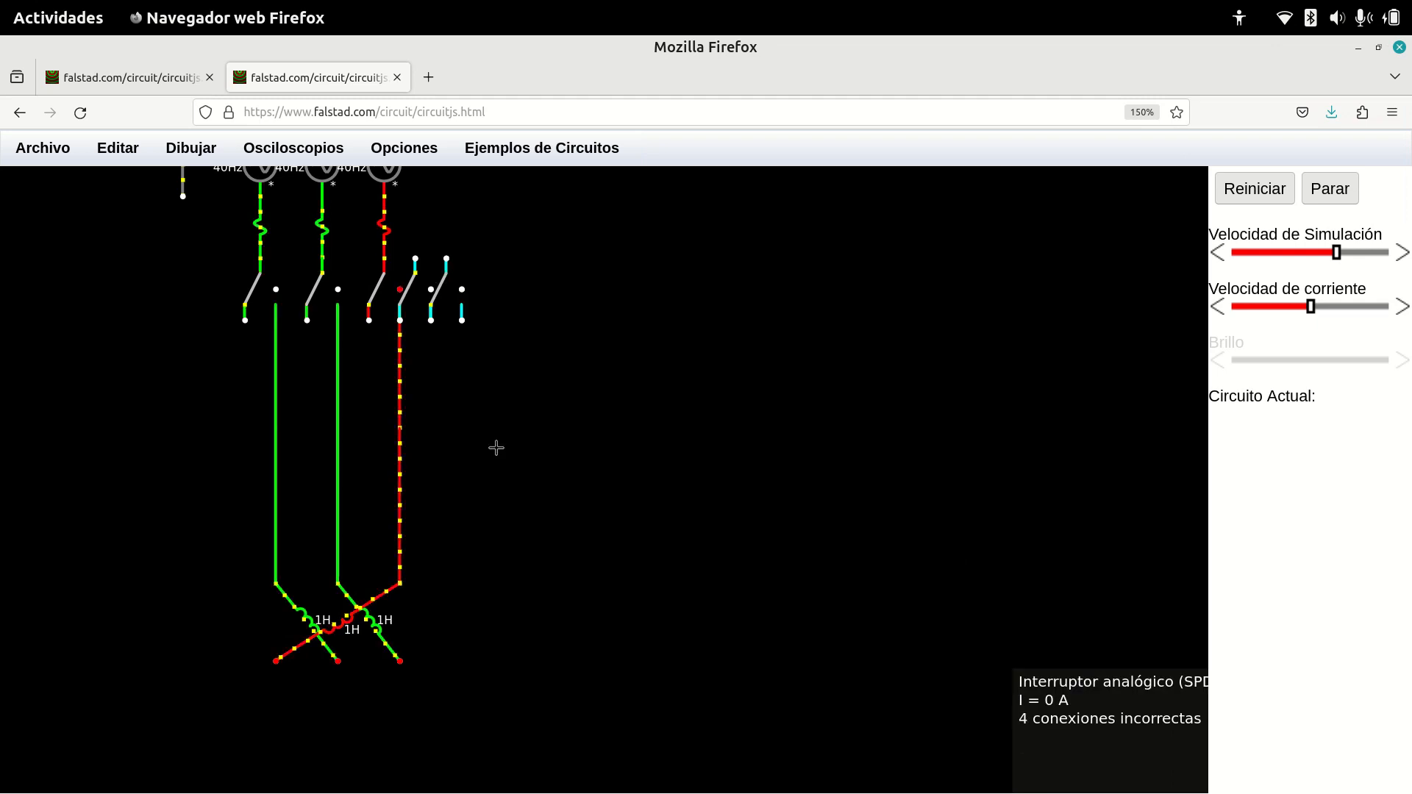
right_click(439, 288)
click(522, 465)
key(ctrl+d)
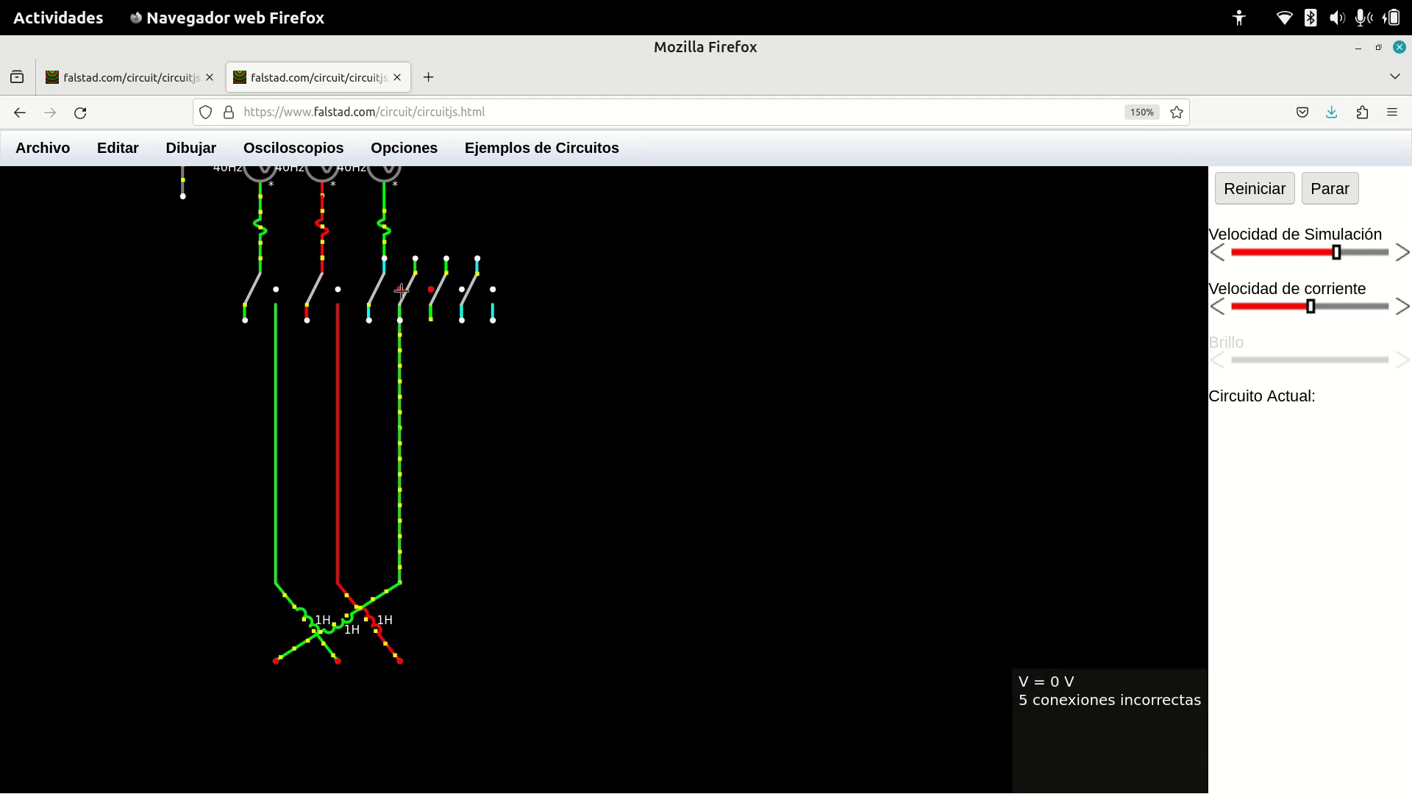
Move the three duplicated analog switches onto the lower ends of the motor inductors and pause the simulation.
drag(483, 301, 282, 684)
key(Delete)
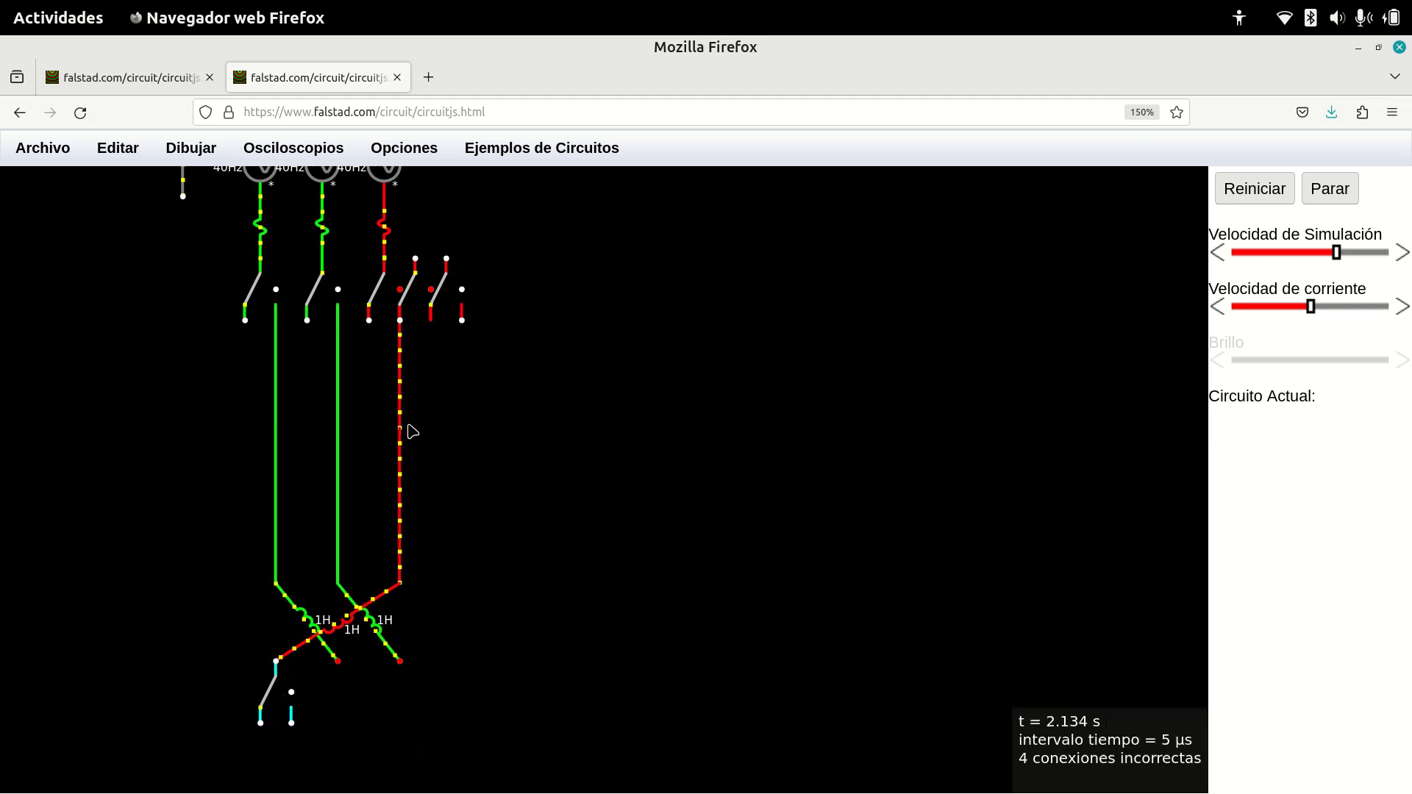
drag(449, 303, 271, 689)
drag(520, 322, 334, 725)
drag(425, 287, 409, 689)
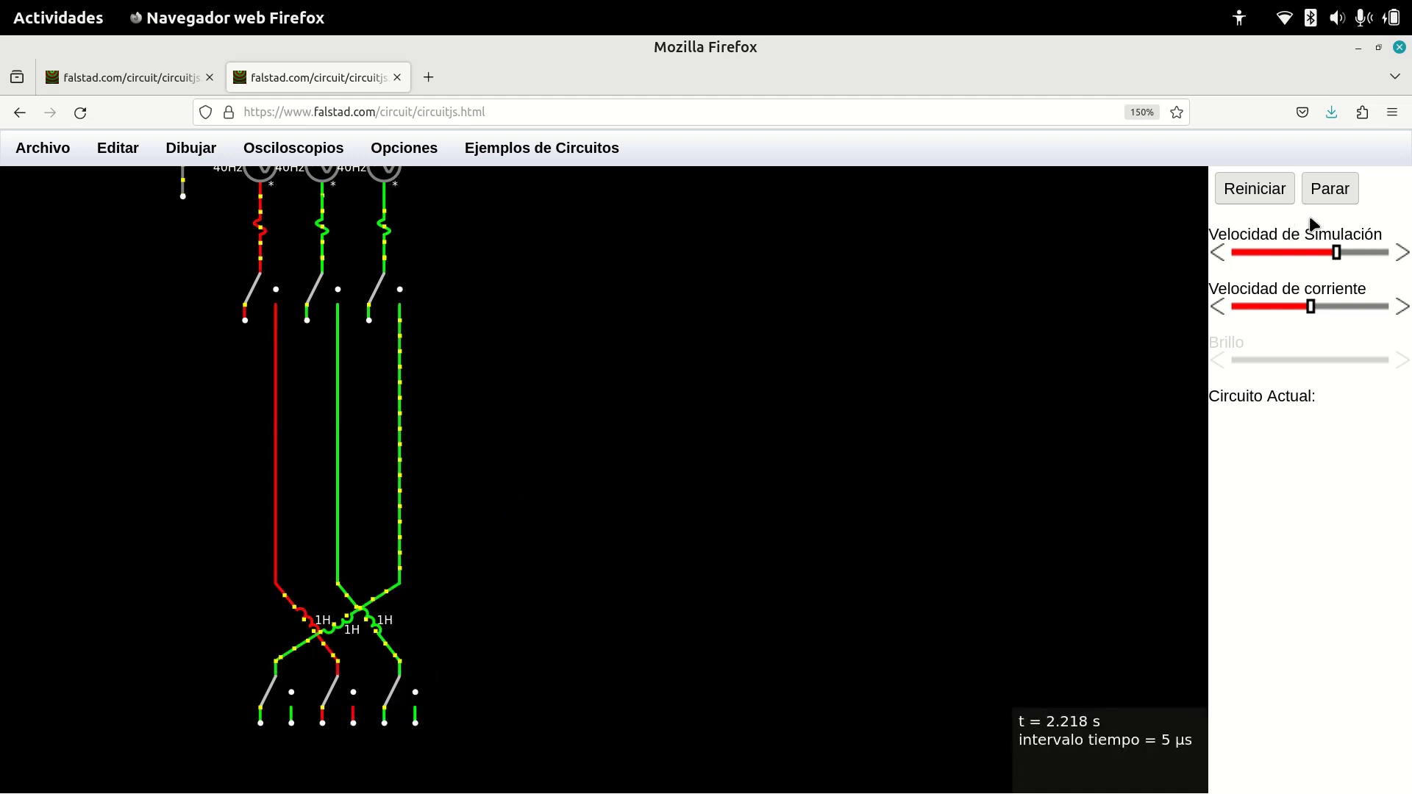
click(1327, 199)
mouse_move(544, 612)
mouse_down()
mouse_move(593, 506)
mouse_move(599, 523)
mouse_up()
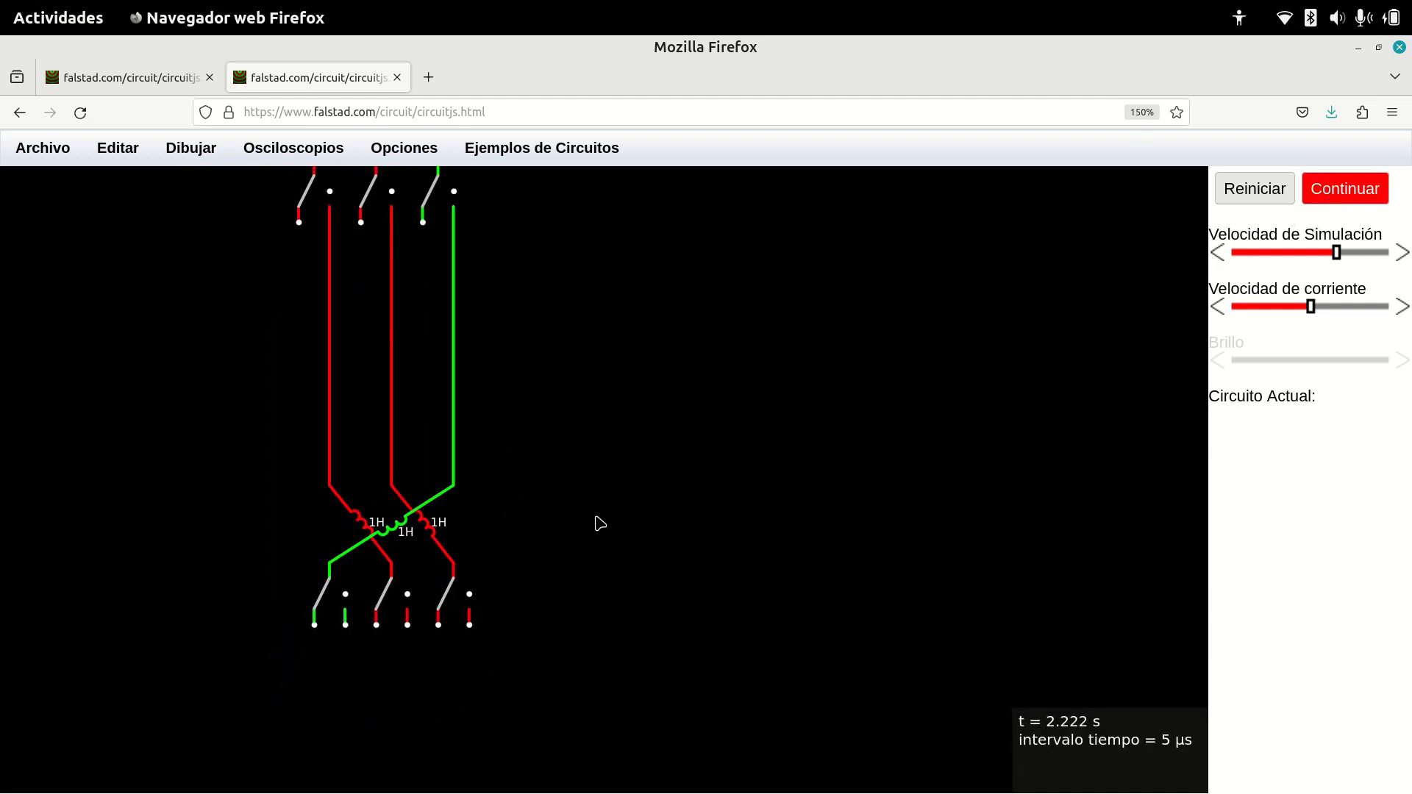
Check the star-delta task in the Geany notes, and back in the Firefox simulator wire the left output contacts of the three lower switches together.
key(ctrl+alt+Right)
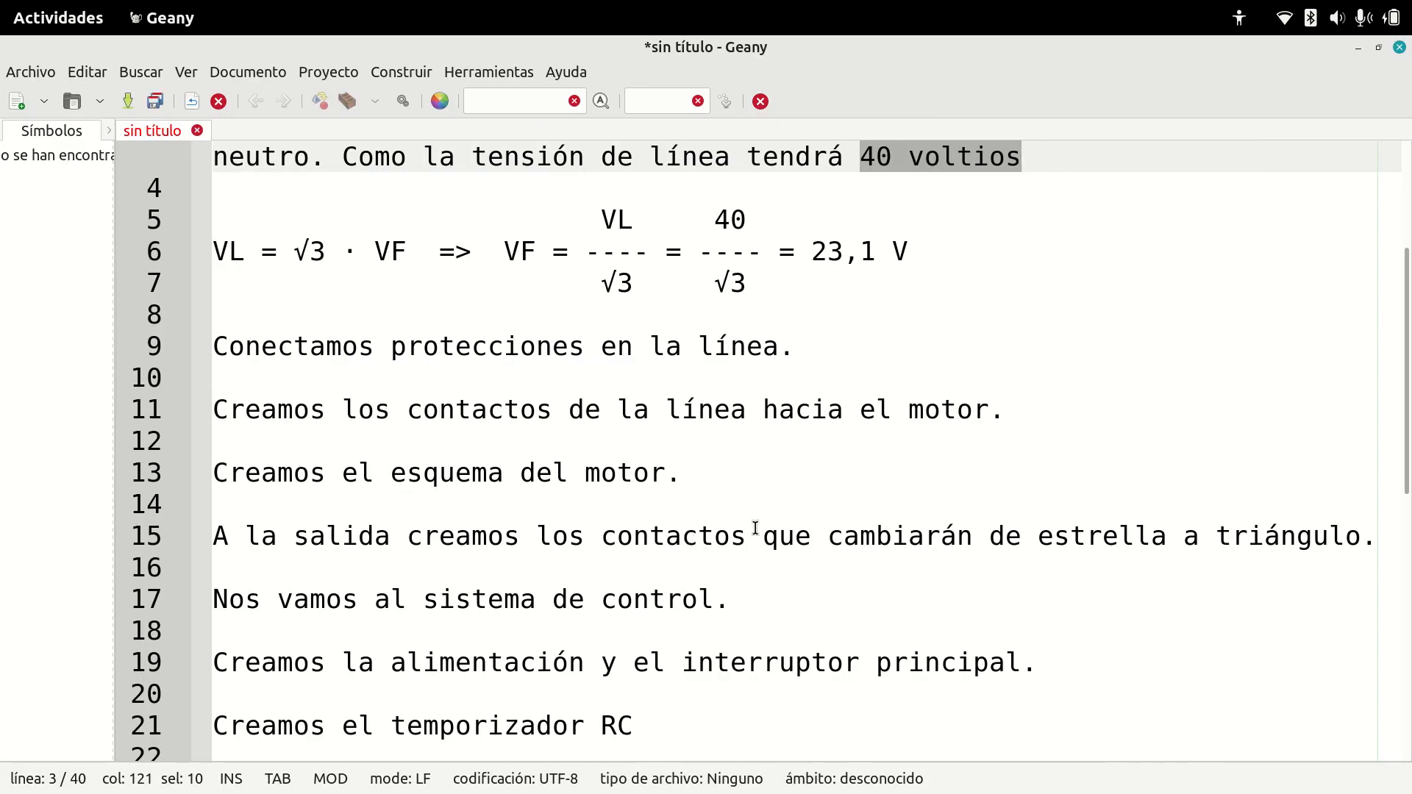
key(ctrl+alt+Left)
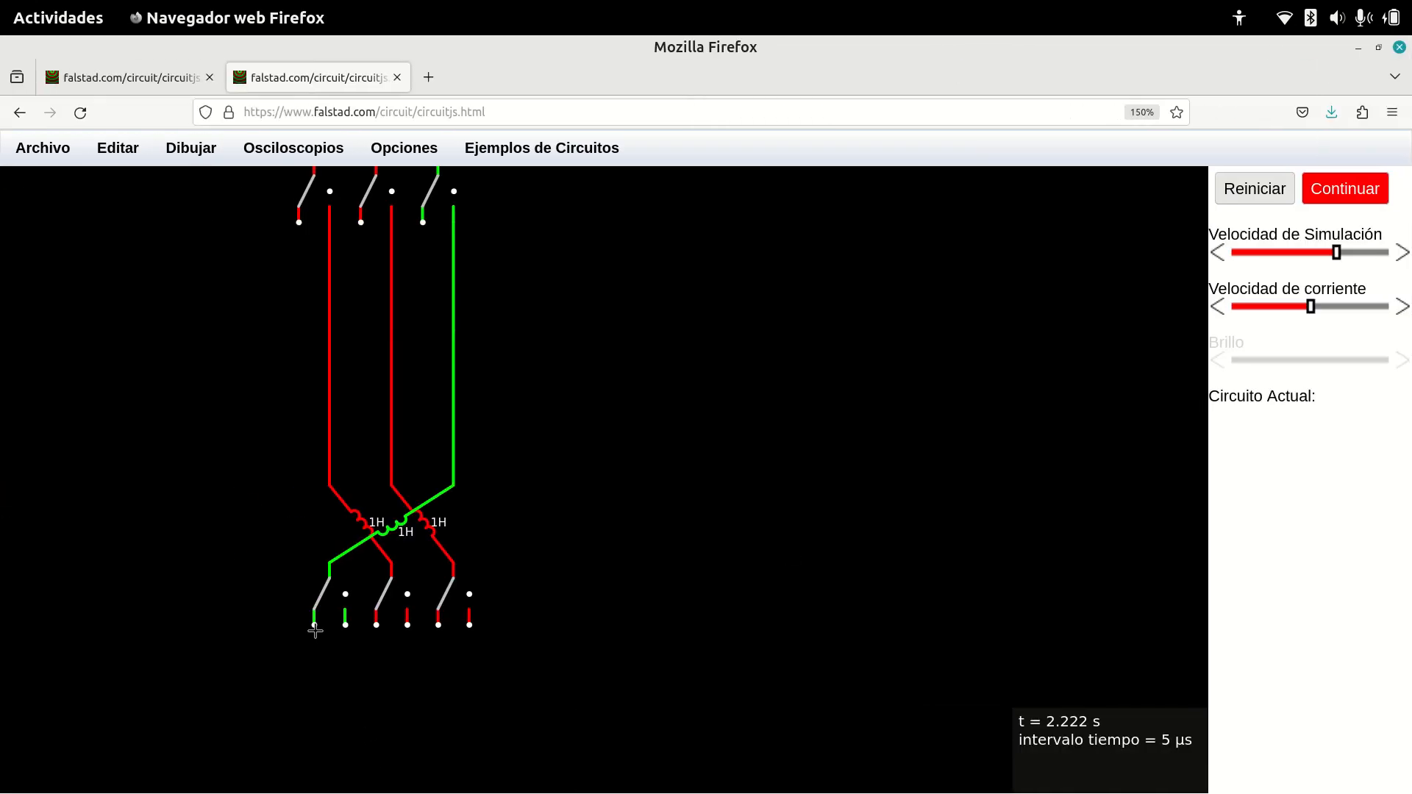
drag(308, 681, 308, 667)
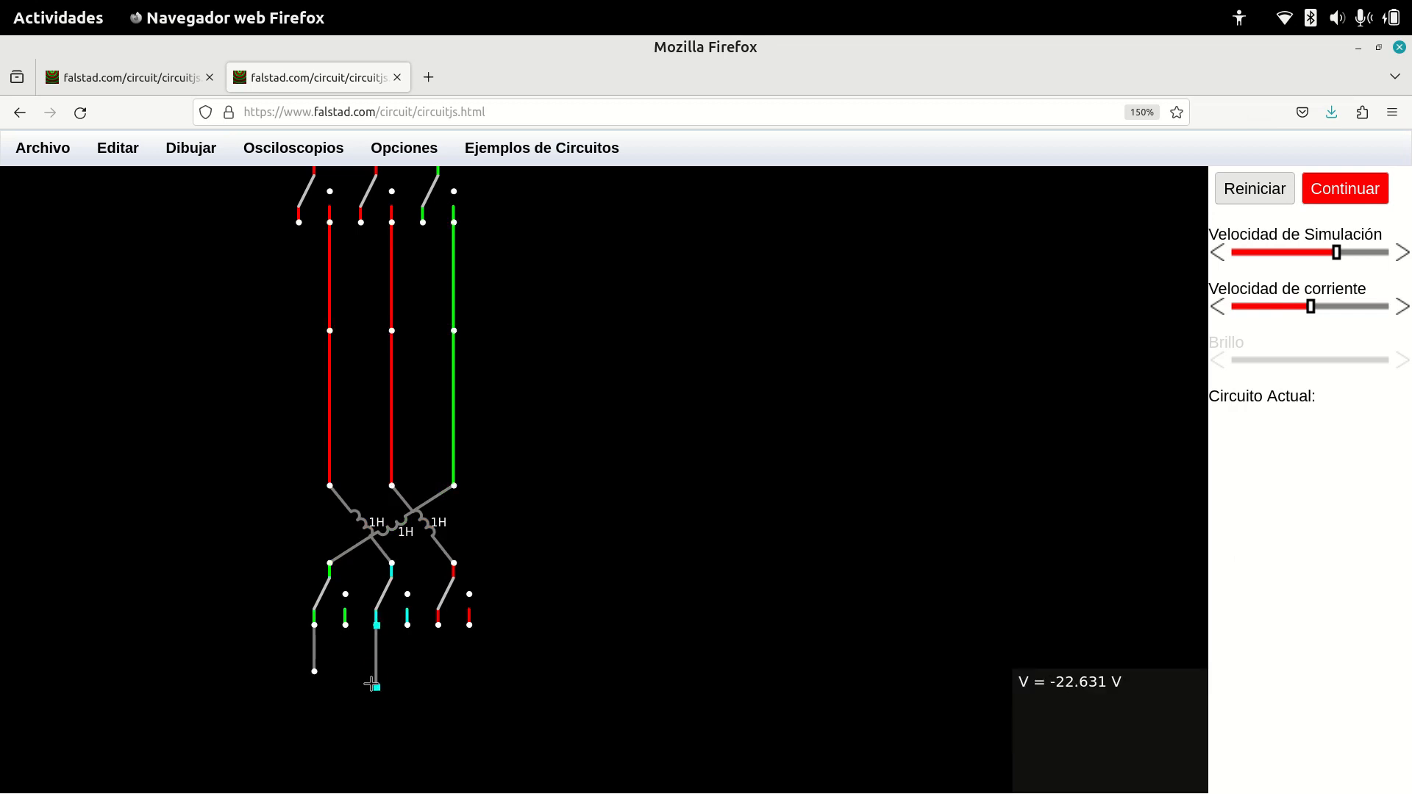
drag(438, 625, 357, 691)
drag(265, 691, 268, 687)
drag(438, 702, 268, 702)
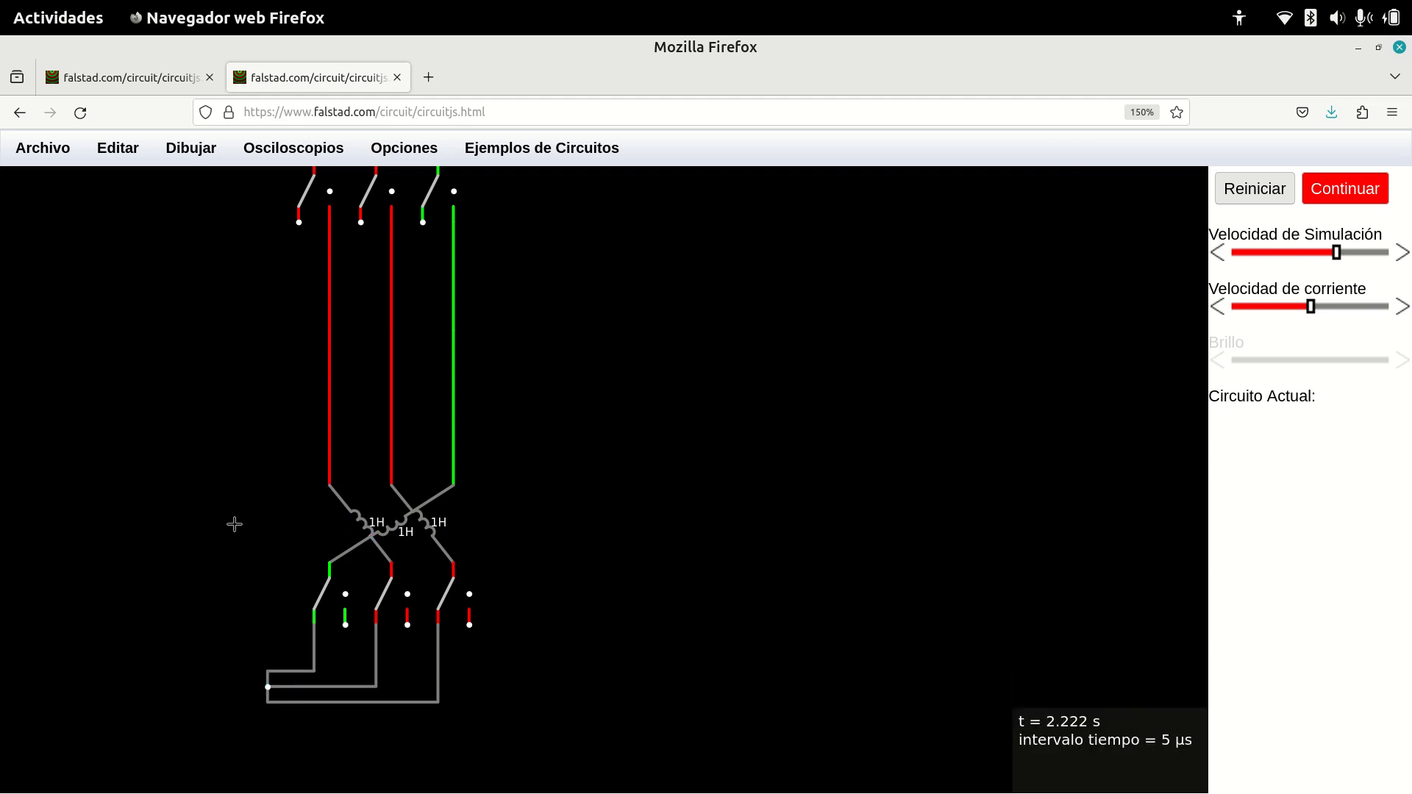
Extend the lower switches' right output contacts downward in staggered lengths and wire the leftmost one around the motor to the left phase wire.
scroll(234, 524, down, 1)
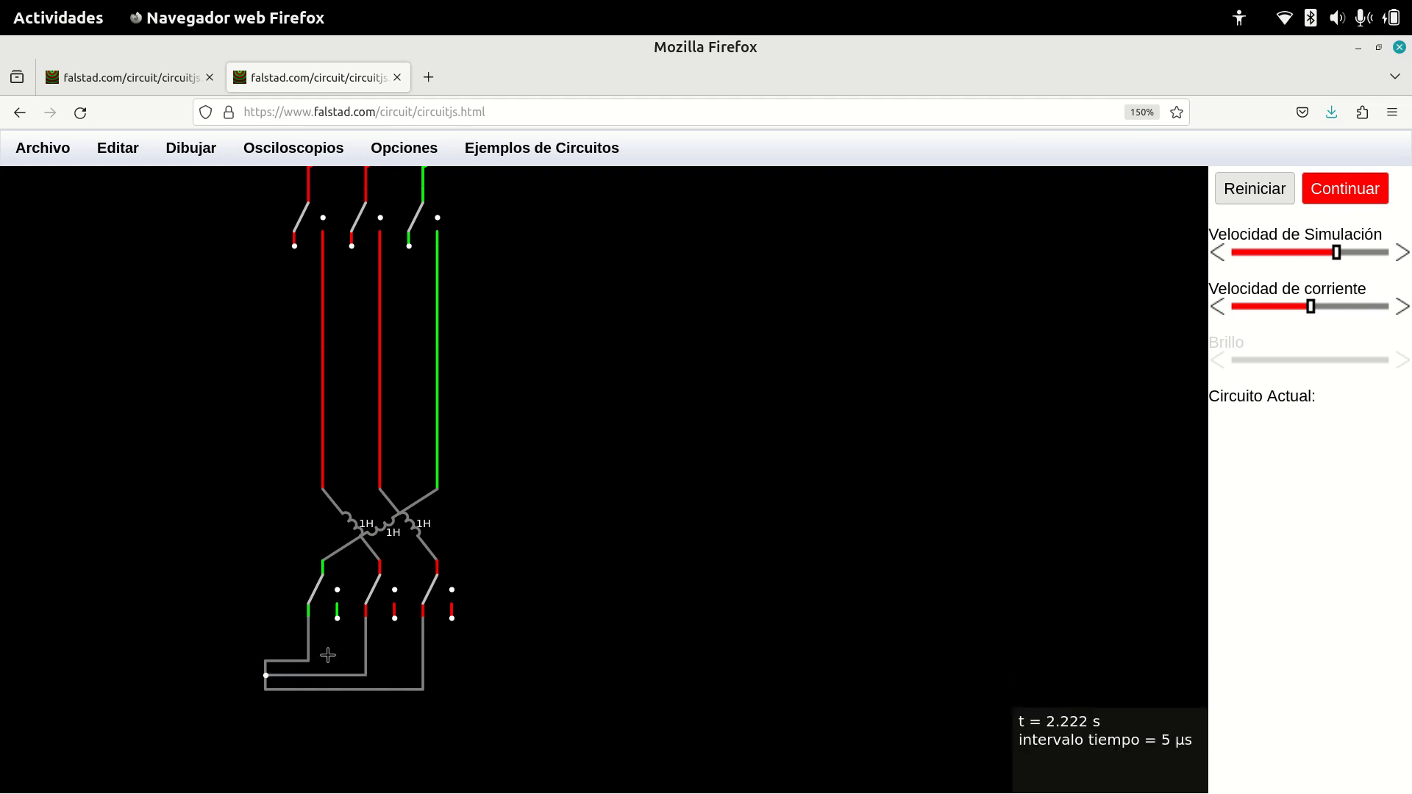
drag(337, 618, 394, 647)
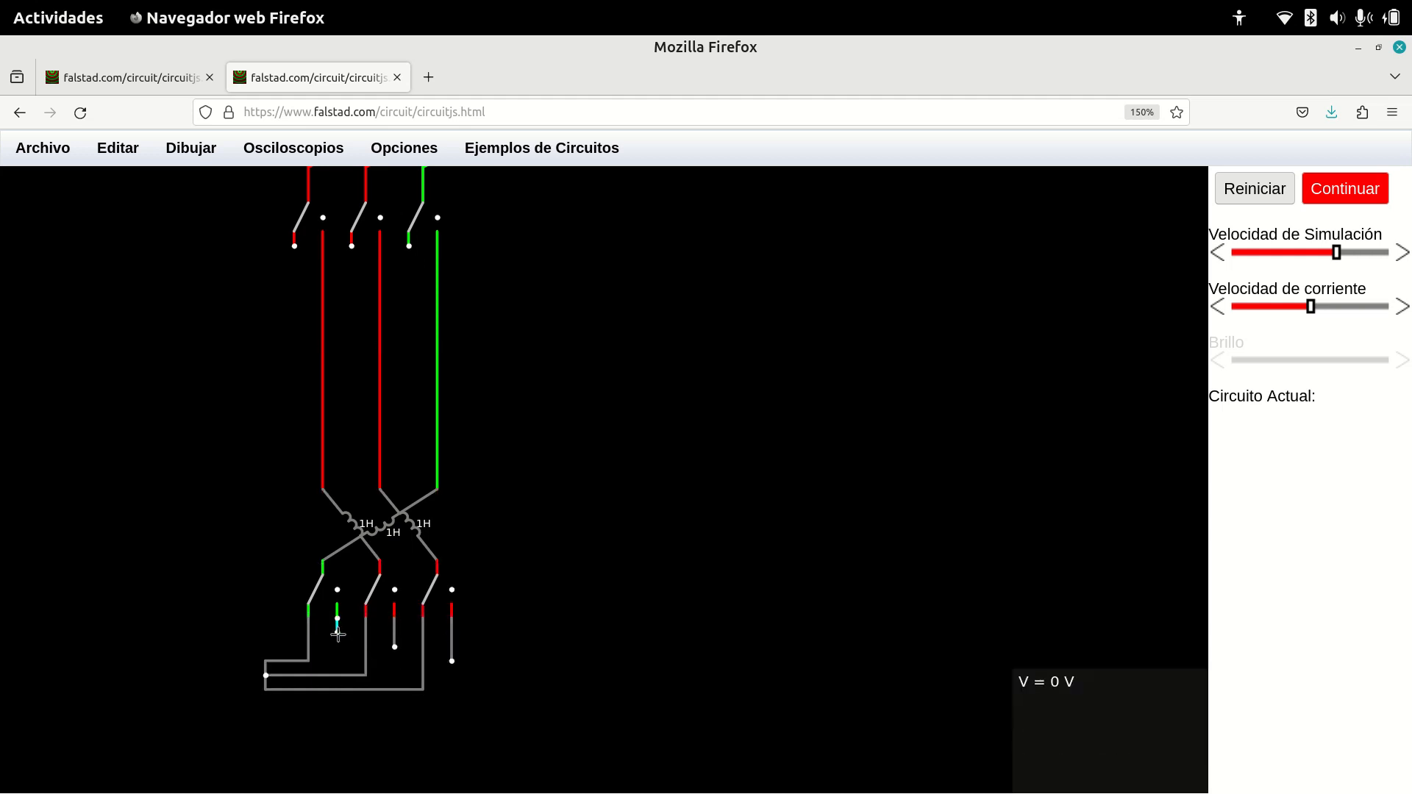
mouse_move(419, 645)
mouse_down()
mouse_move(497, 633)
mouse_move(468, 418)
mouse_move(493, 438)
mouse_move(449, 438)
mouse_up()
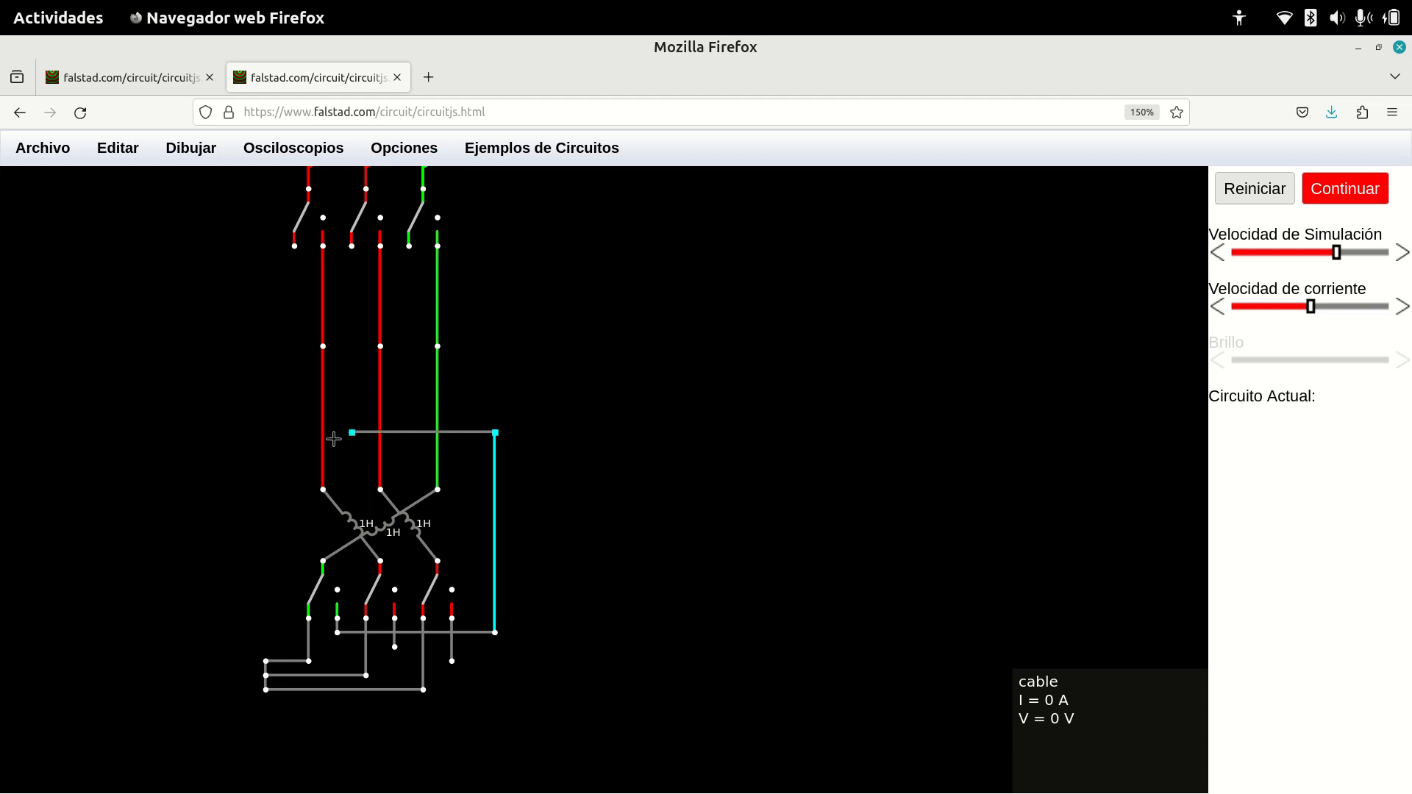
drag(322, 439, 322, 438)
drag(395, 647, 397, 678)
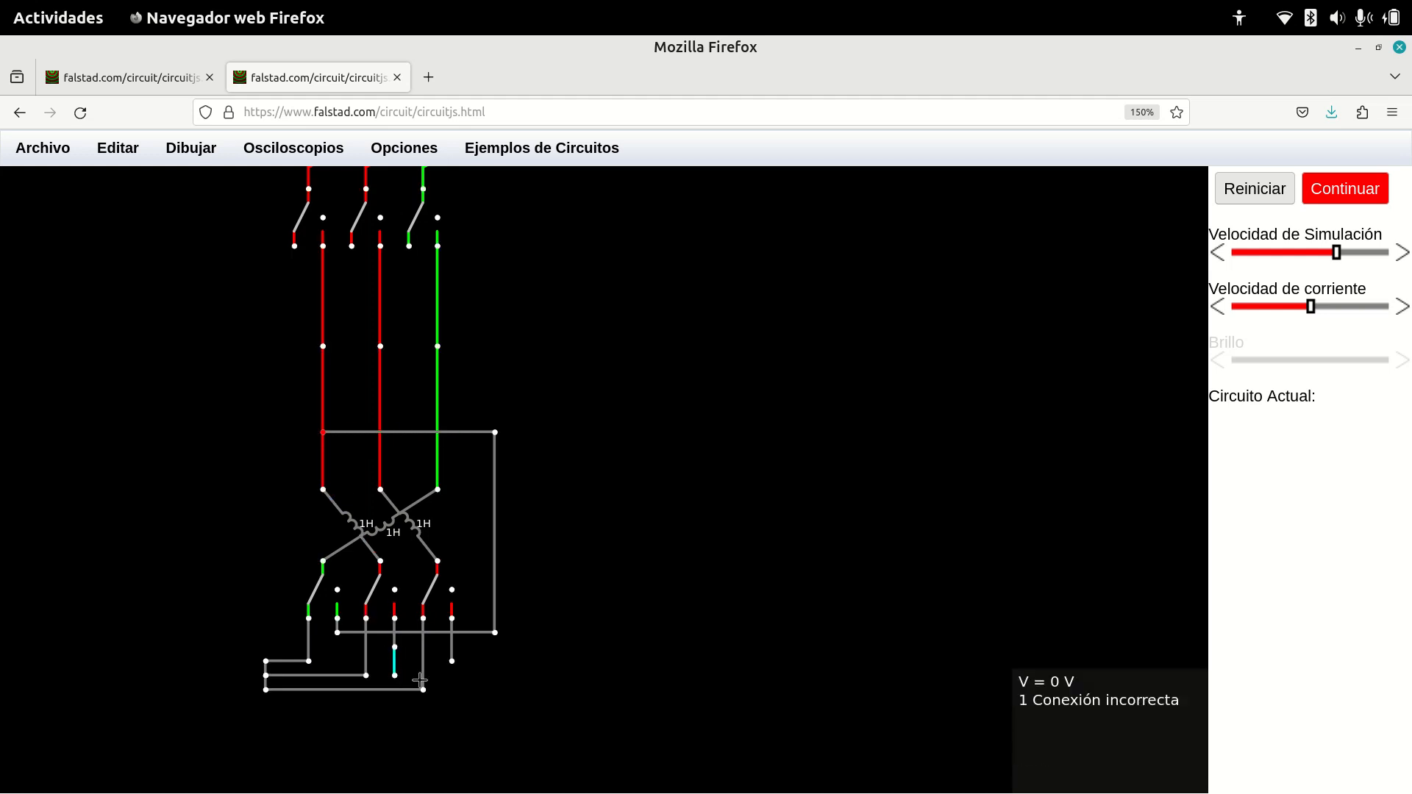
drag(495, 689, 538, 675)
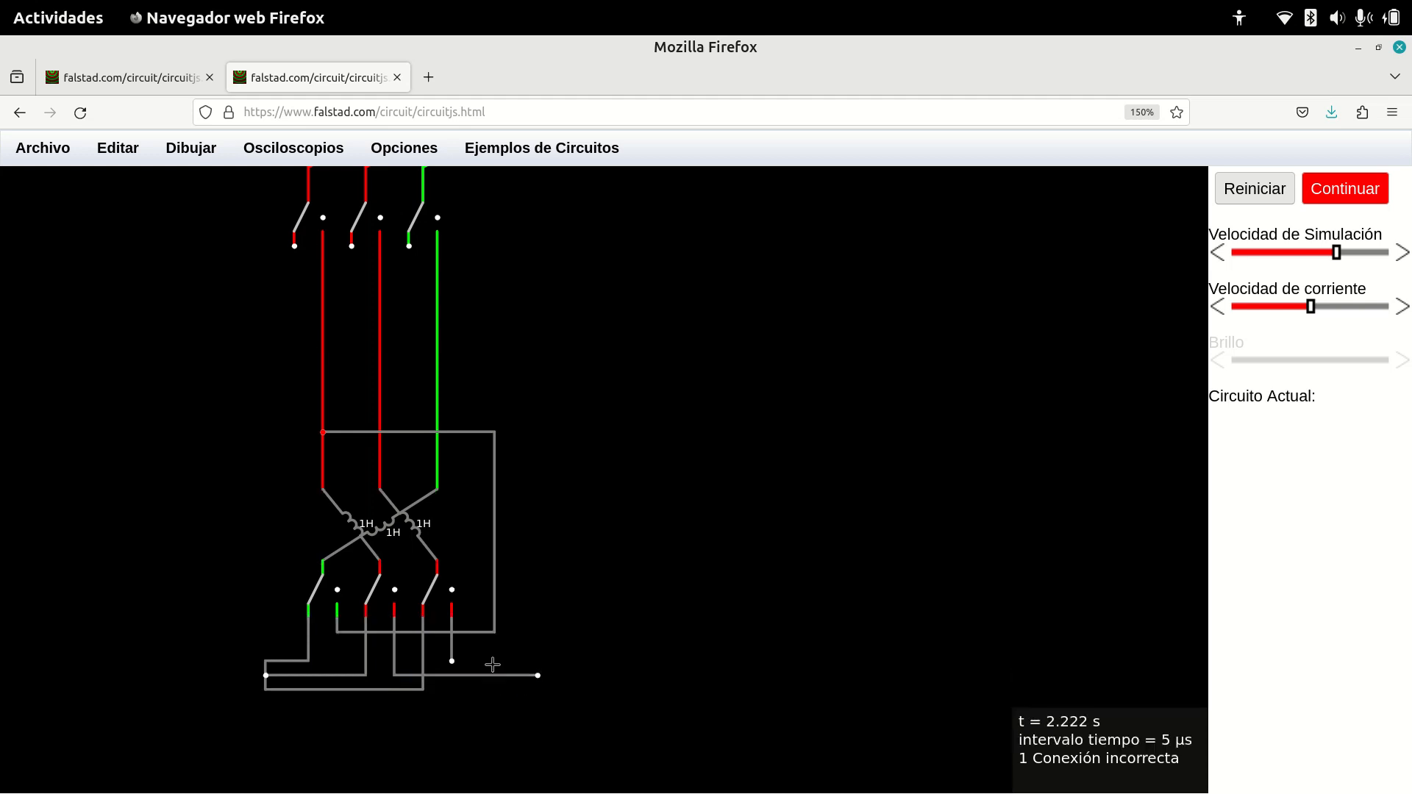
key(Delete)
key(Delete)
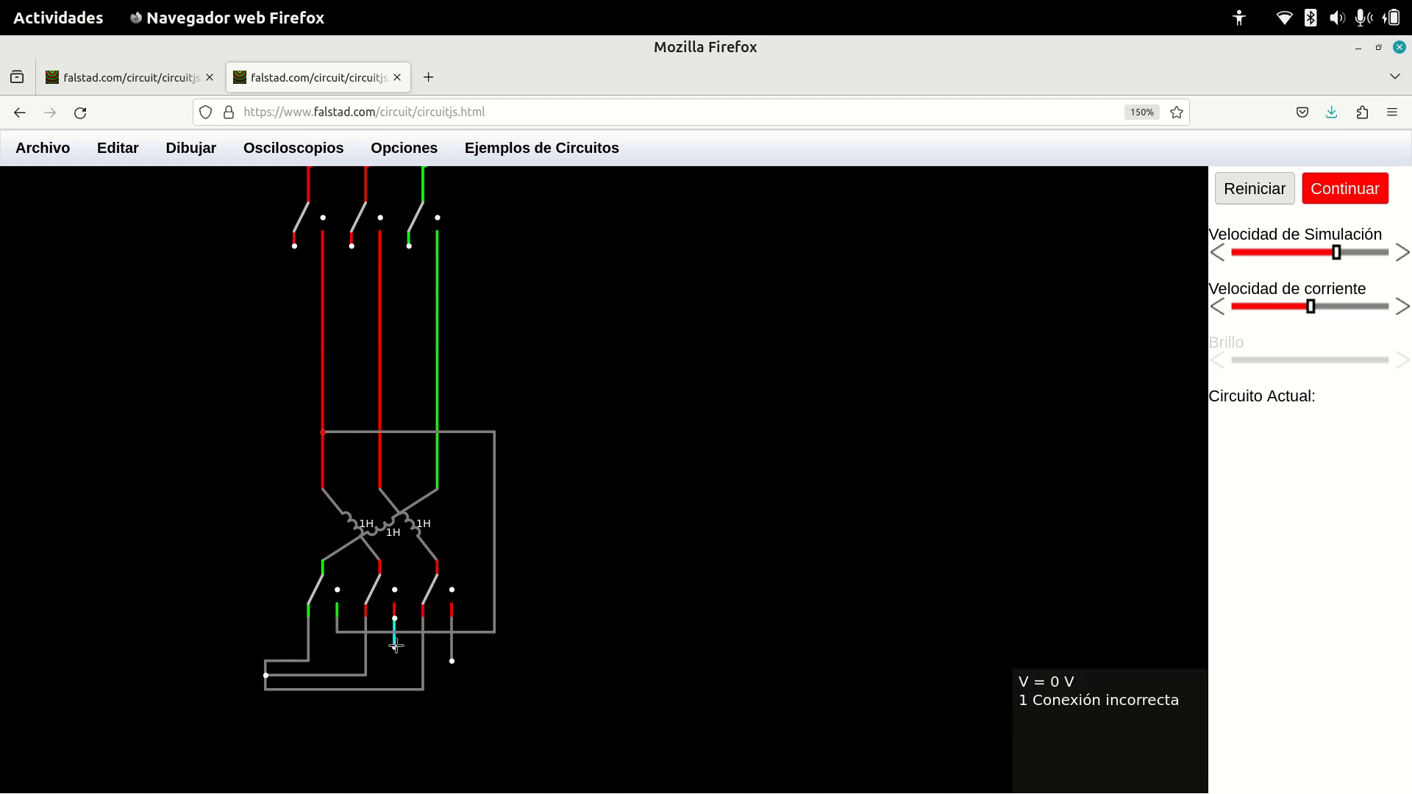
Wire the right output contacts of the middle and right lower switches around the motor to the middle and right phase wires.
drag(394, 646, 509, 647)
drag(510, 647, 510, 418)
mouse_move(510, 417)
mouse_down()
mouse_move(393, 405)
mouse_move(381, 418)
mouse_up()
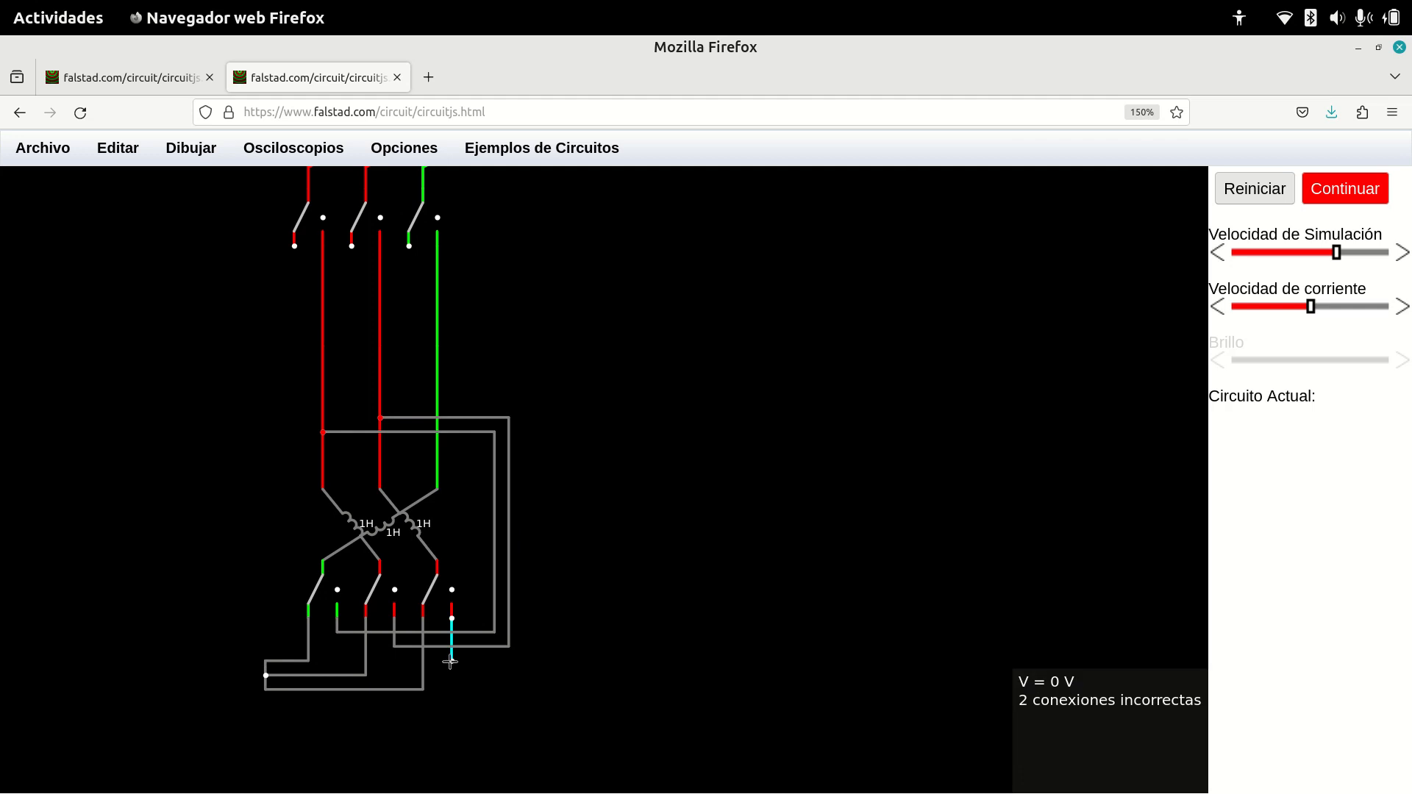
drag(523, 643, 521, 459)
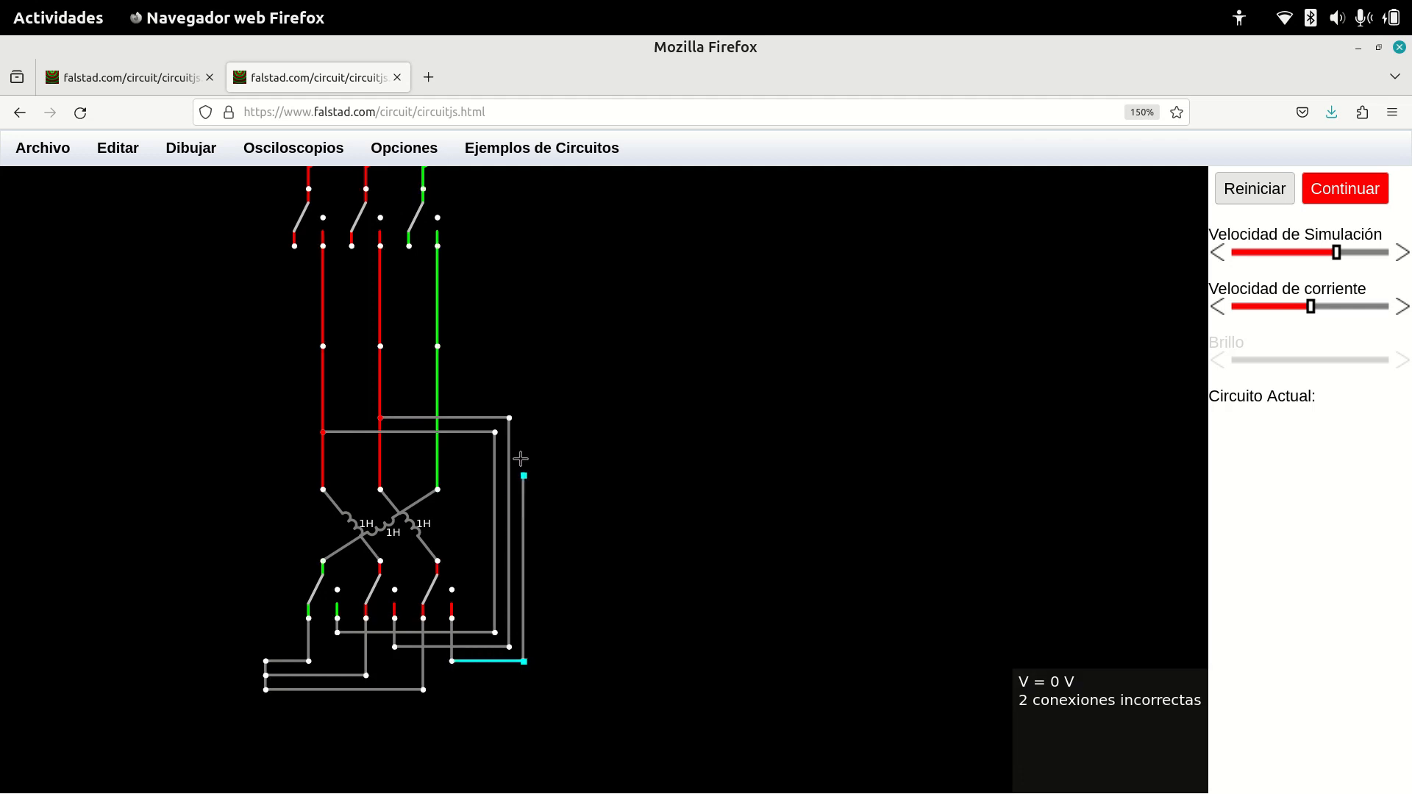
drag(530, 398, 525, 403)
drag(525, 402, 483, 399)
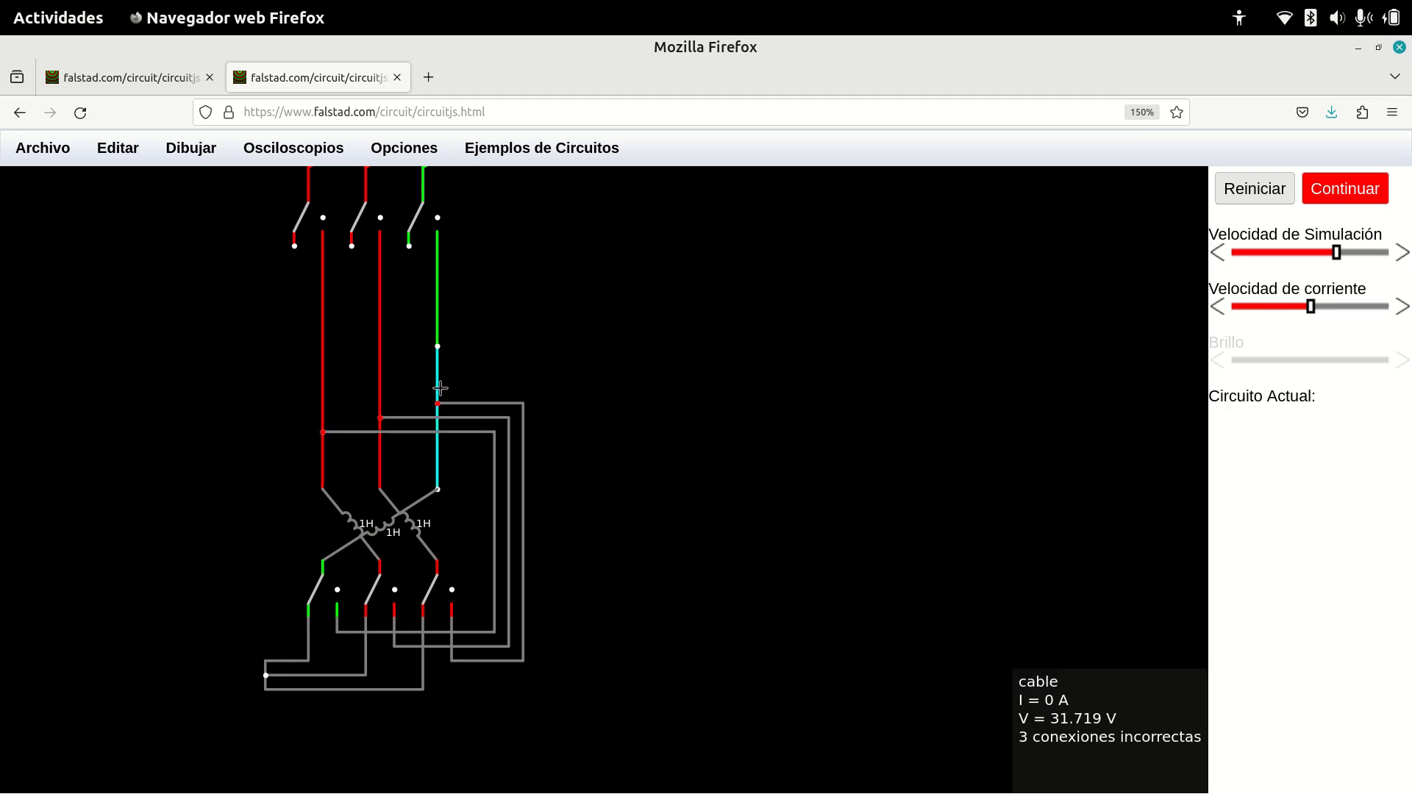
Split the three phase wires where the delta return wires meet them so that each crossing becomes a connected node.
right_click(320, 432)
click(395, 654)
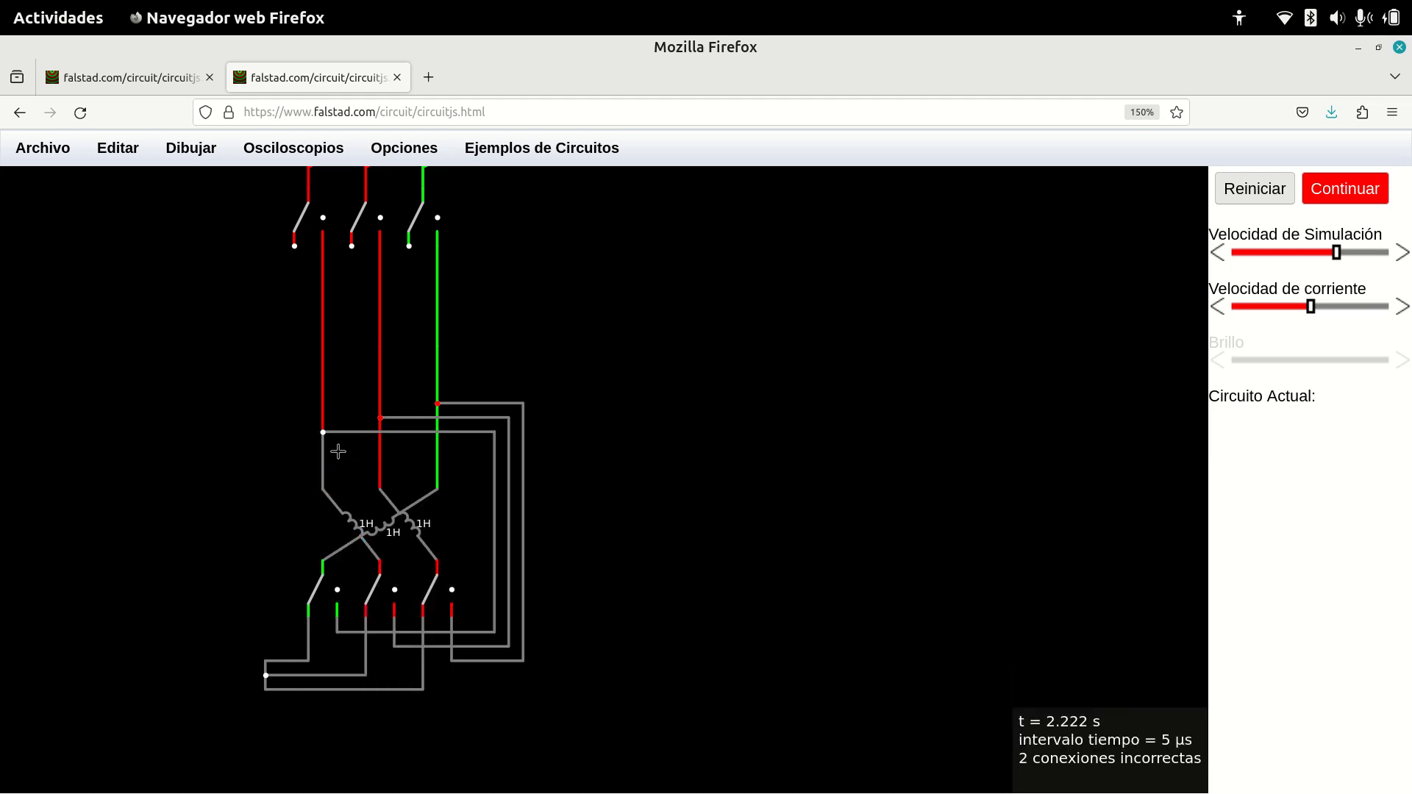
right_click(379, 416)
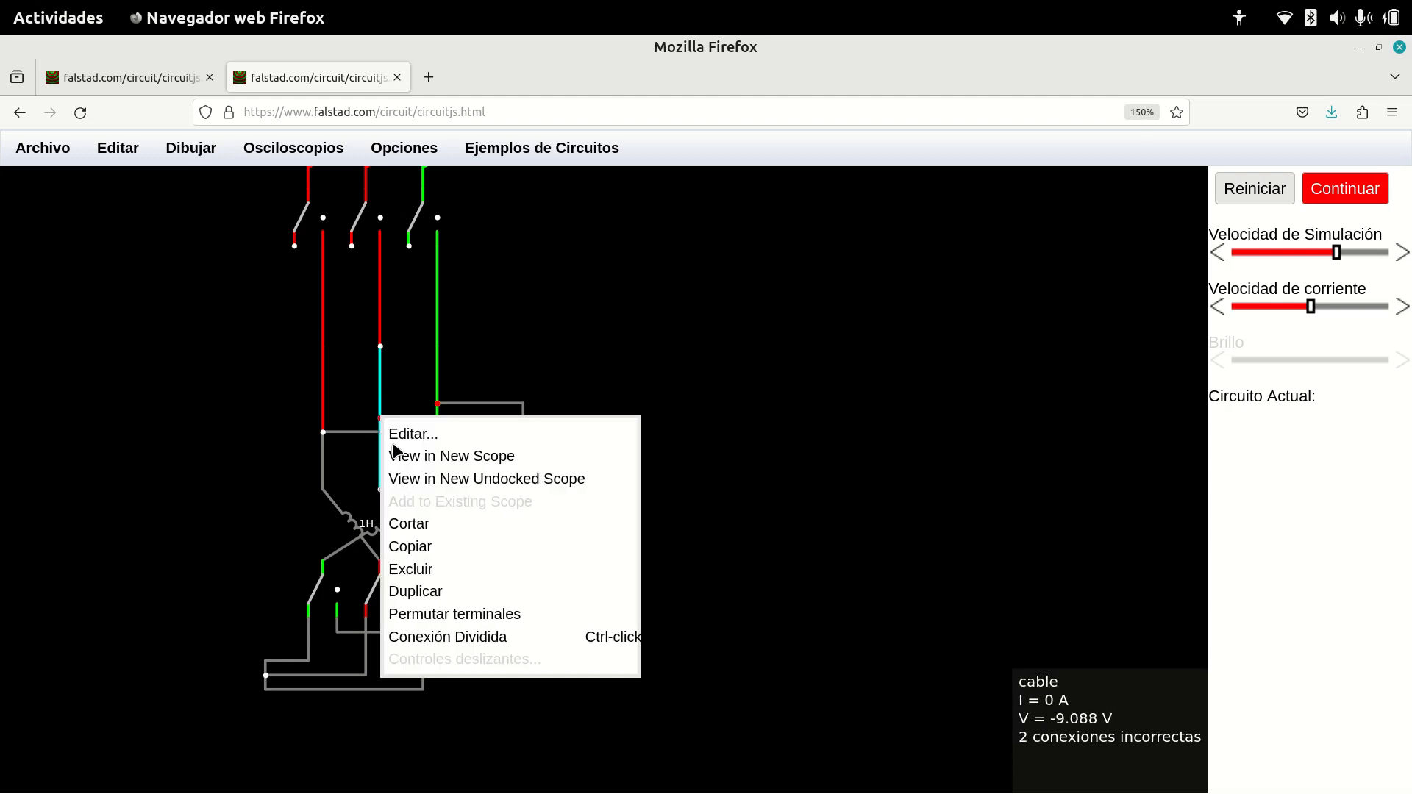
click(433, 637)
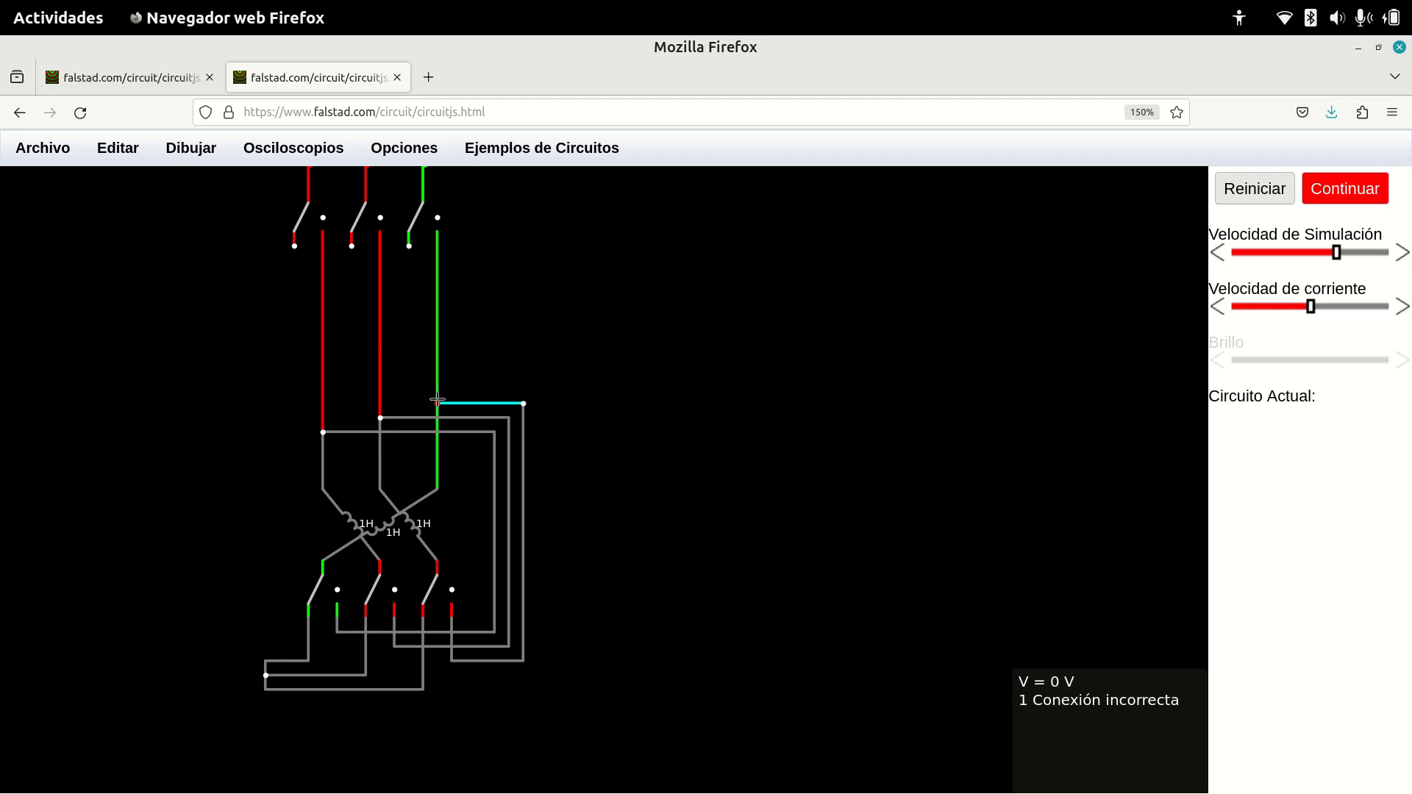
right_click(438, 401)
click(500, 621)
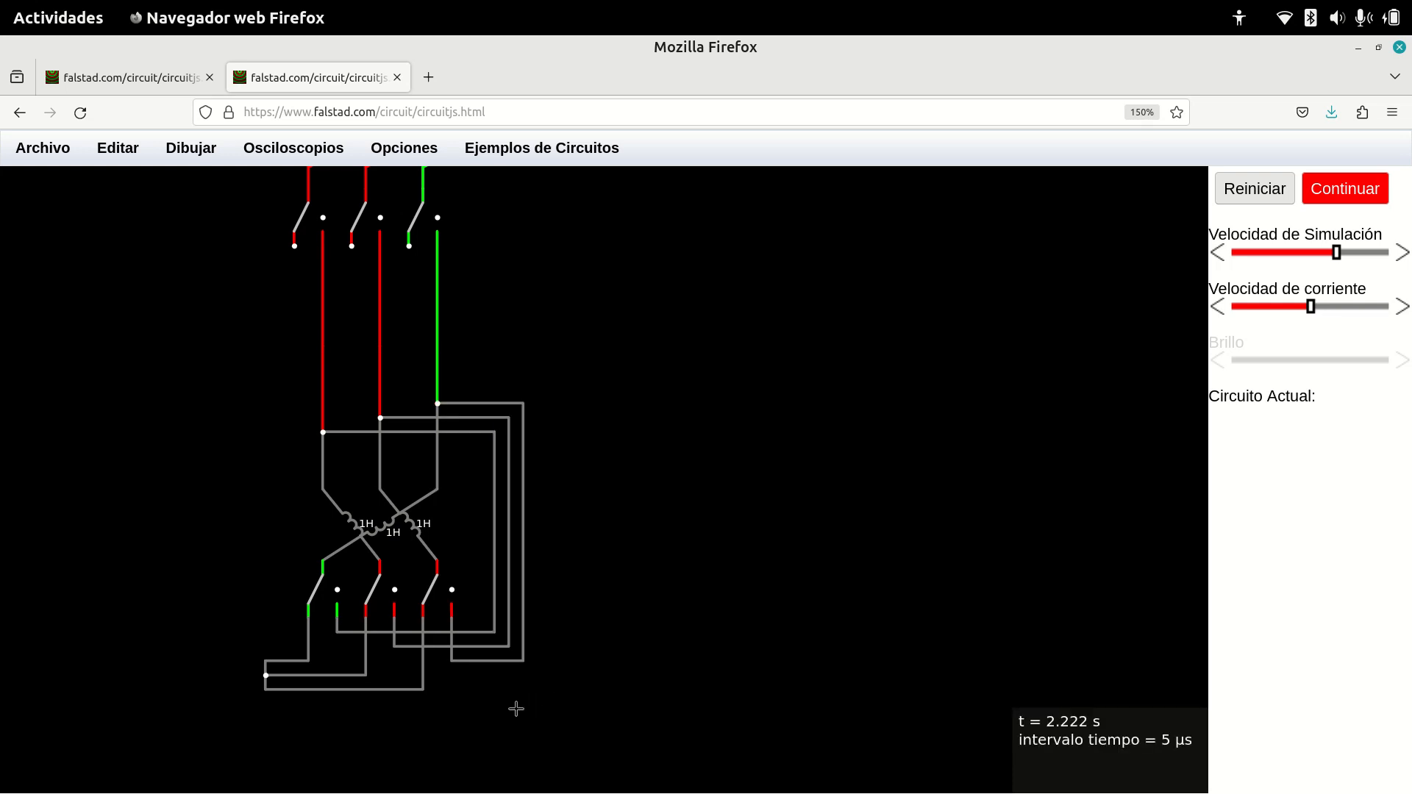
Extend the neutral wire from the common point of the AC sources vertically downward to just above the motor windings.
scroll(213, 412, down, 3)
scroll(232, 417, down, 1)
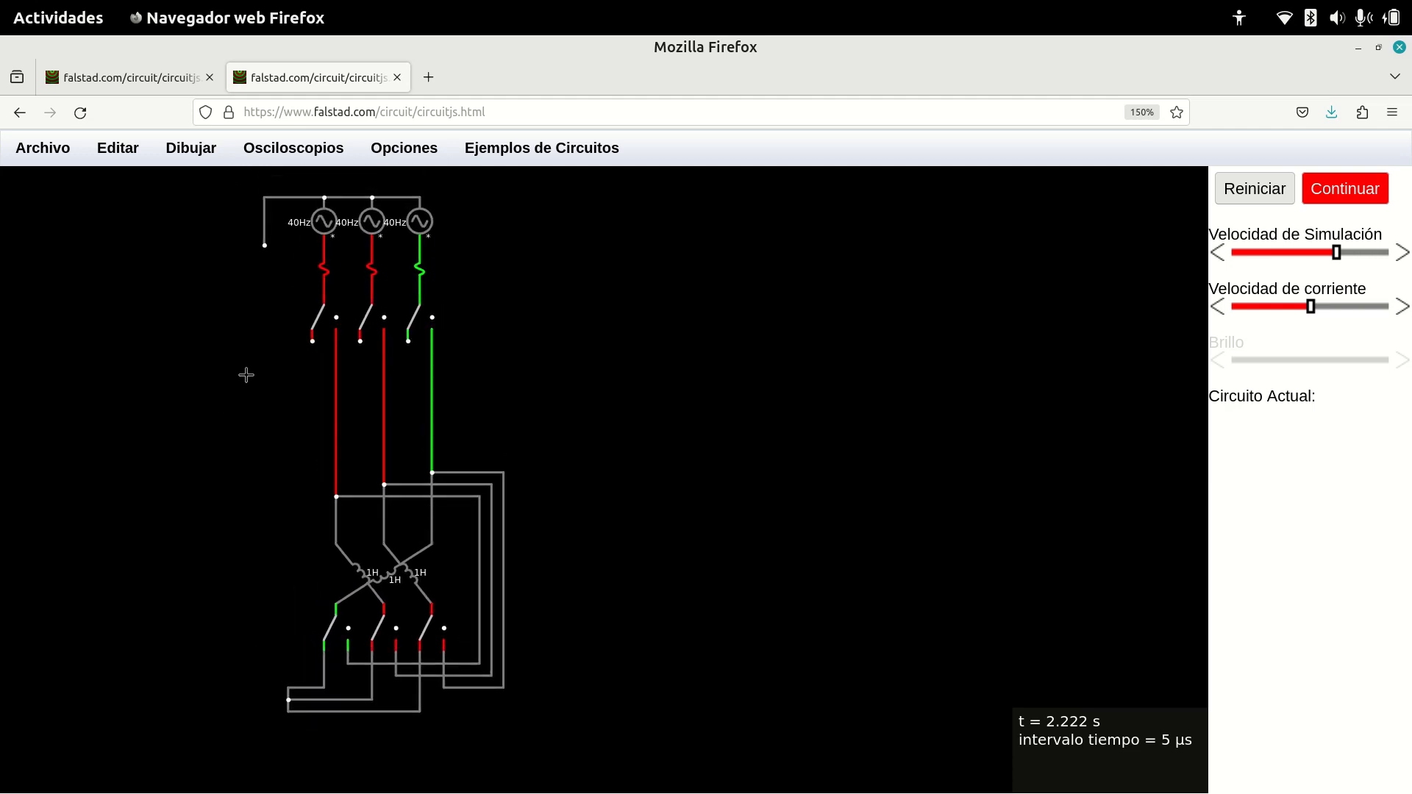
drag(265, 245, 265, 544)
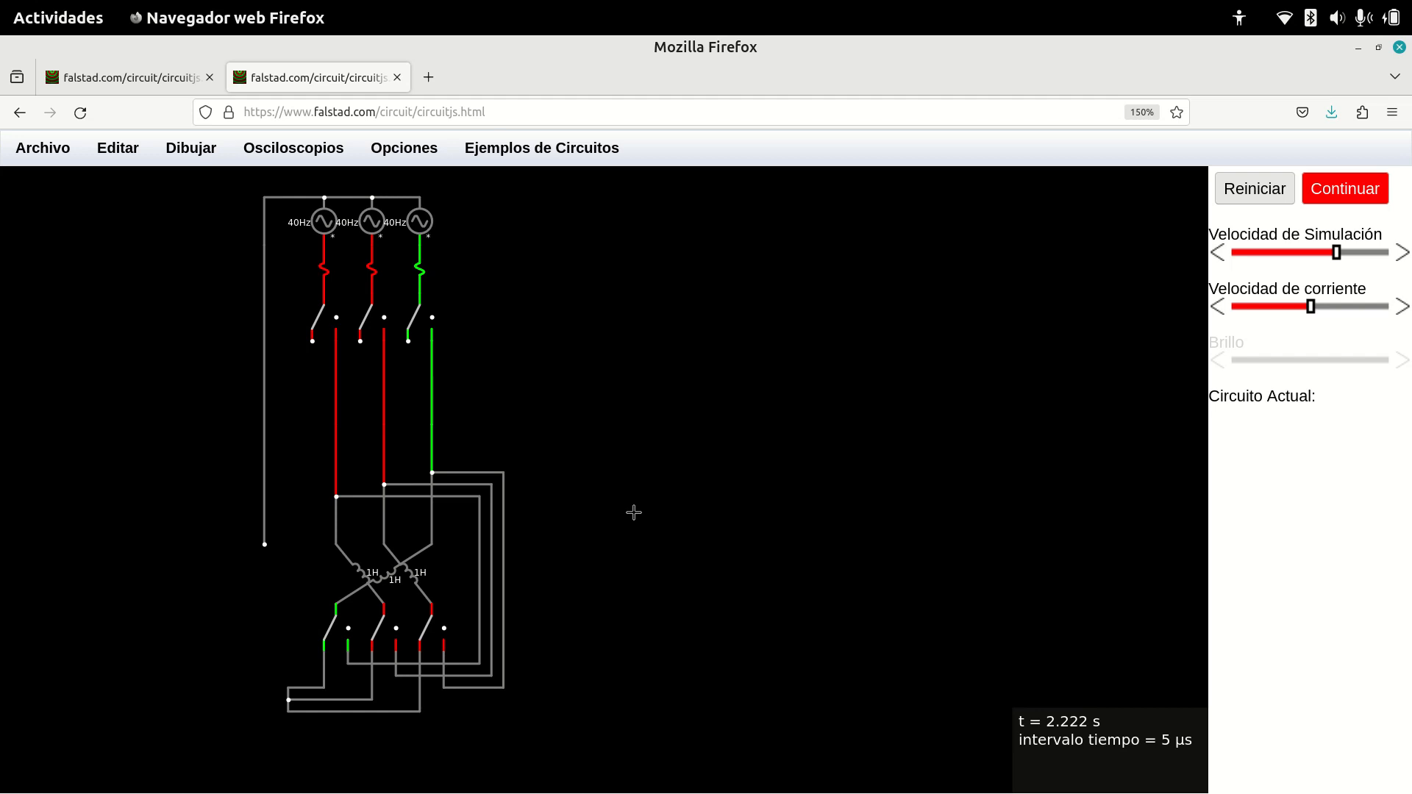
Read the control-system tasks in the Geany notes, and back in the Firefox simulator draw a horizontal two-terminal voltage source with a downward wire.
key(ctrl+alt+Right)
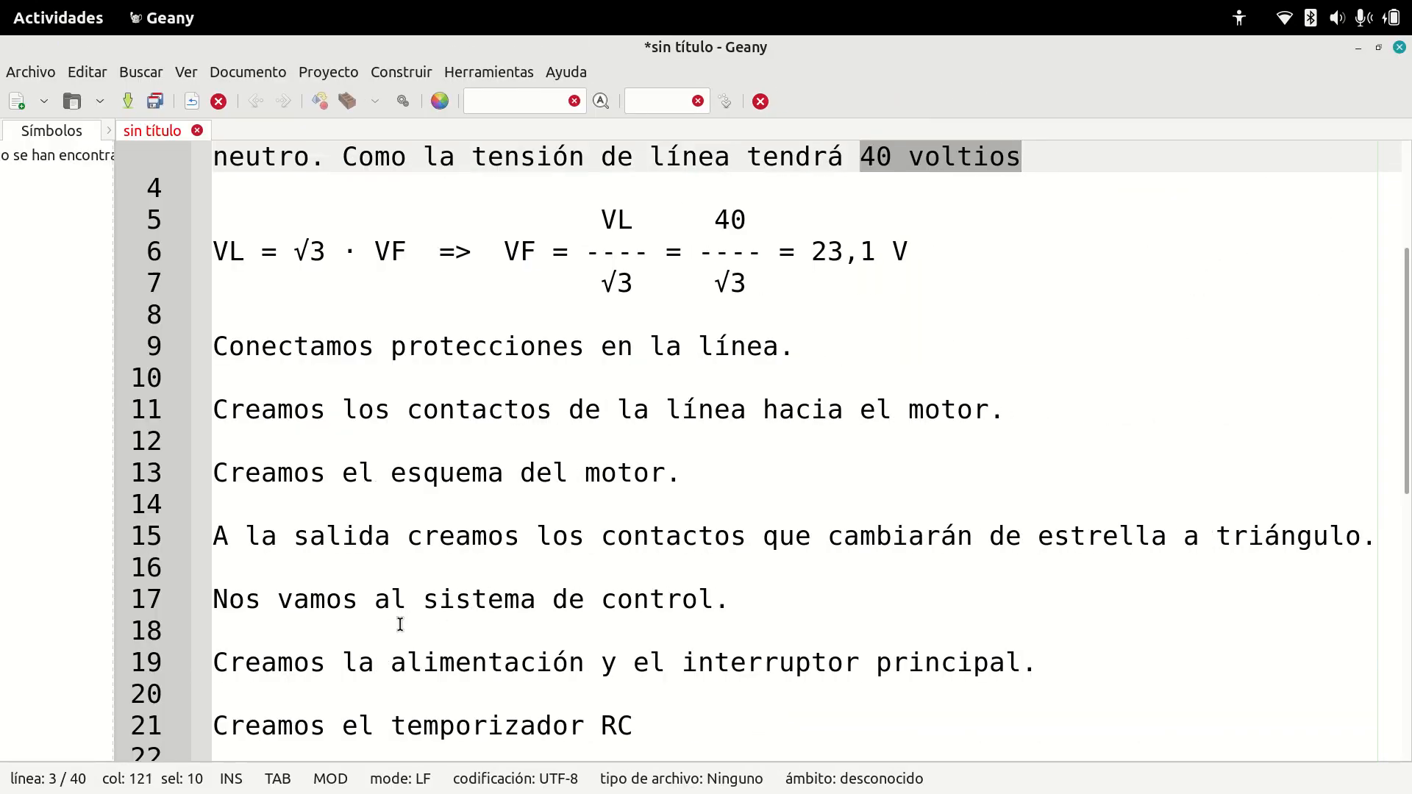
scroll(405, 629, down, 3)
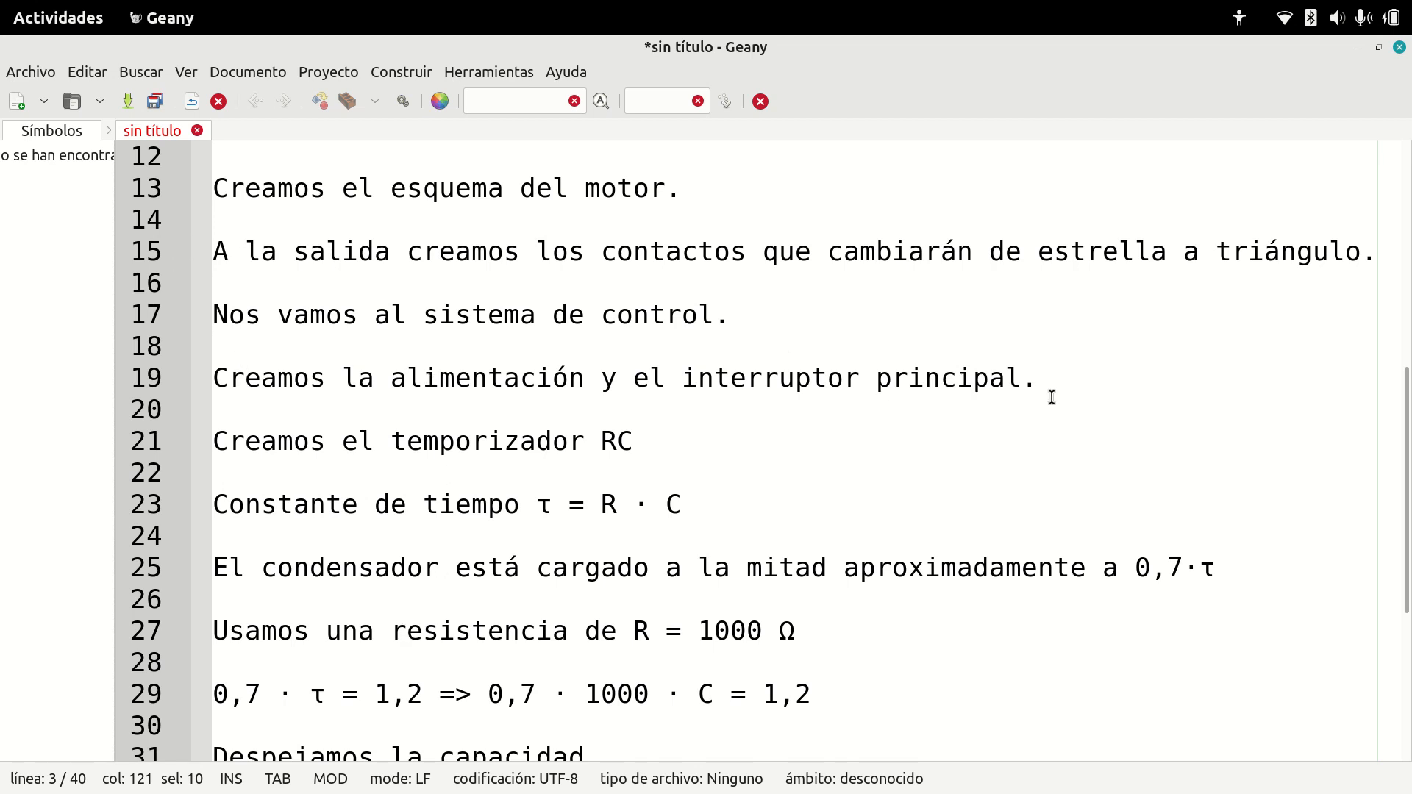
key(alt+Tab)
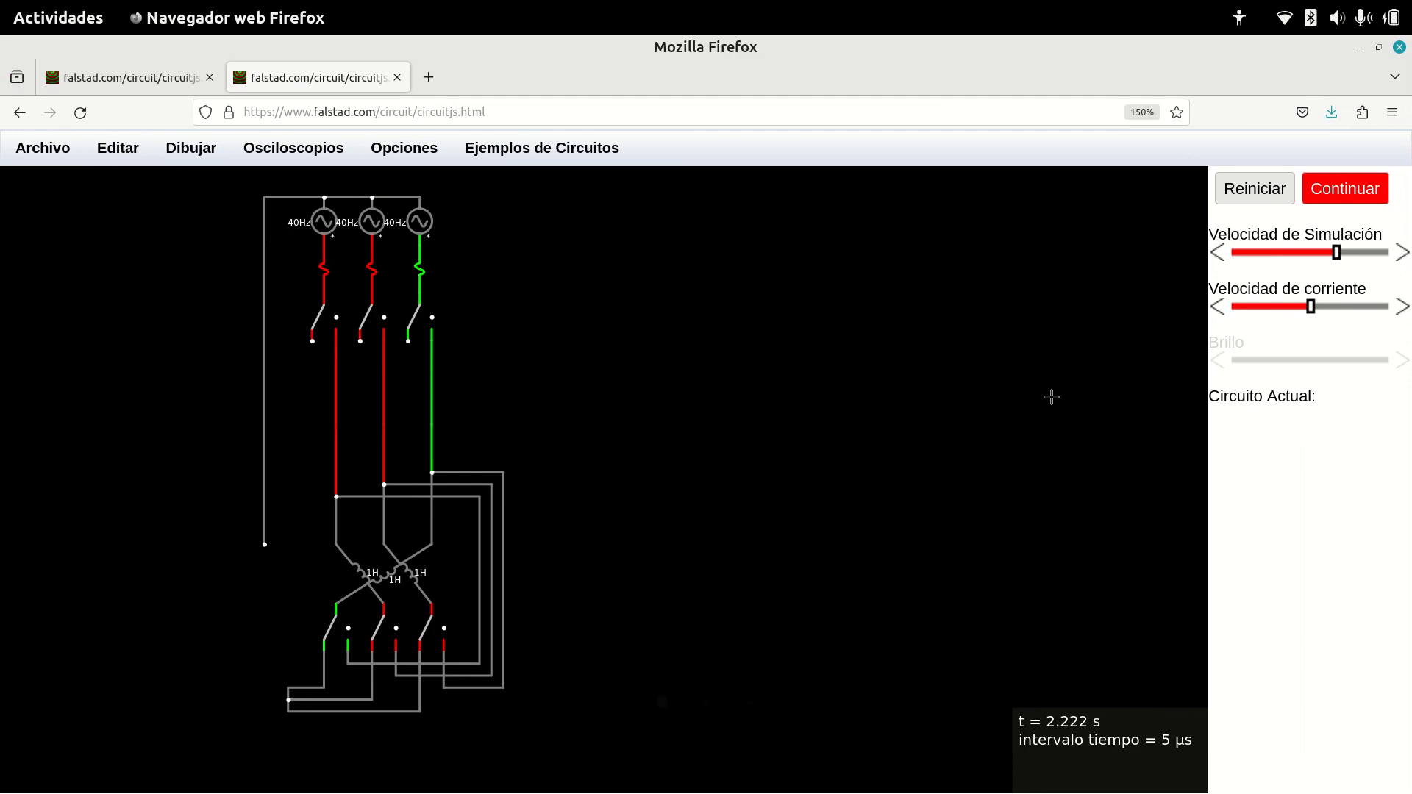
click(190, 147)
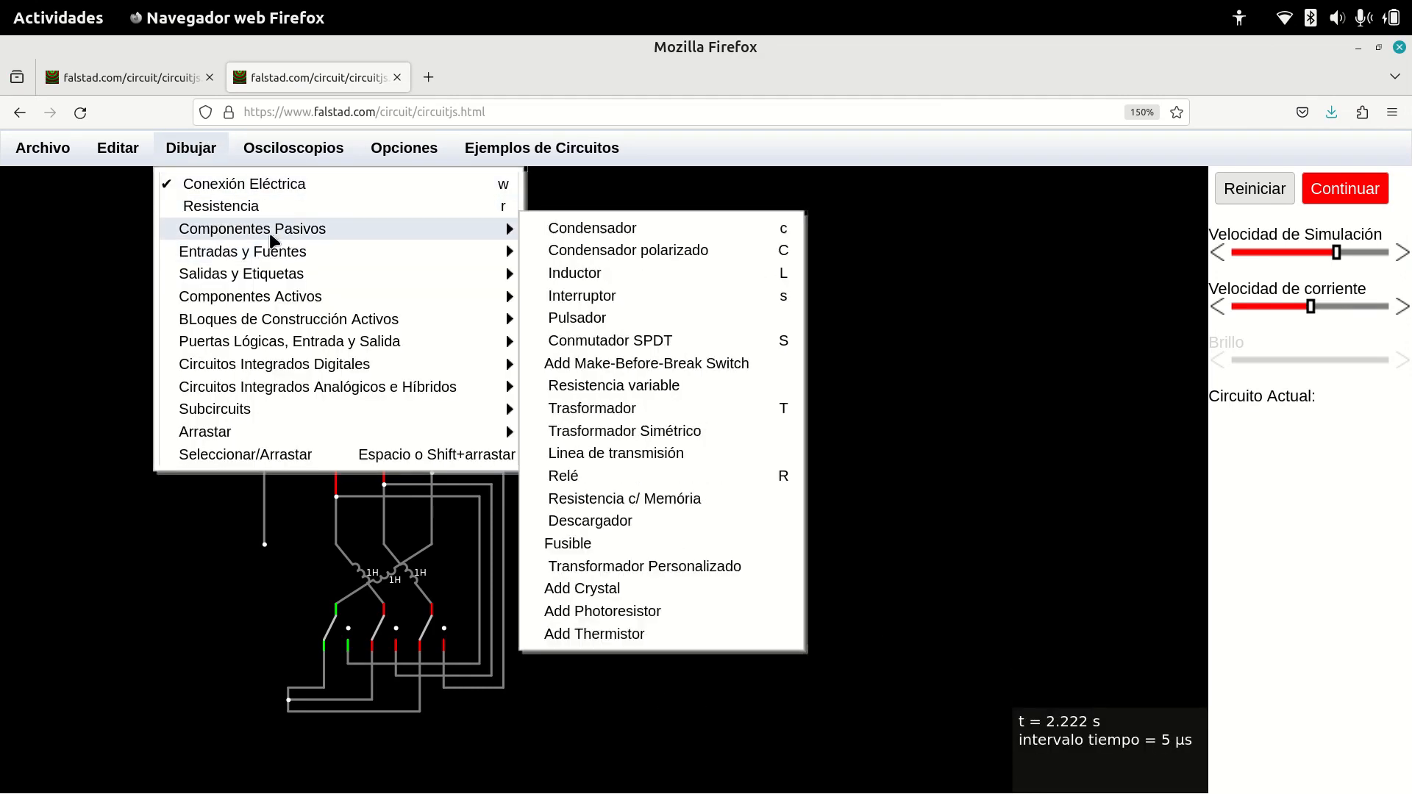
mouse_move(294, 273)
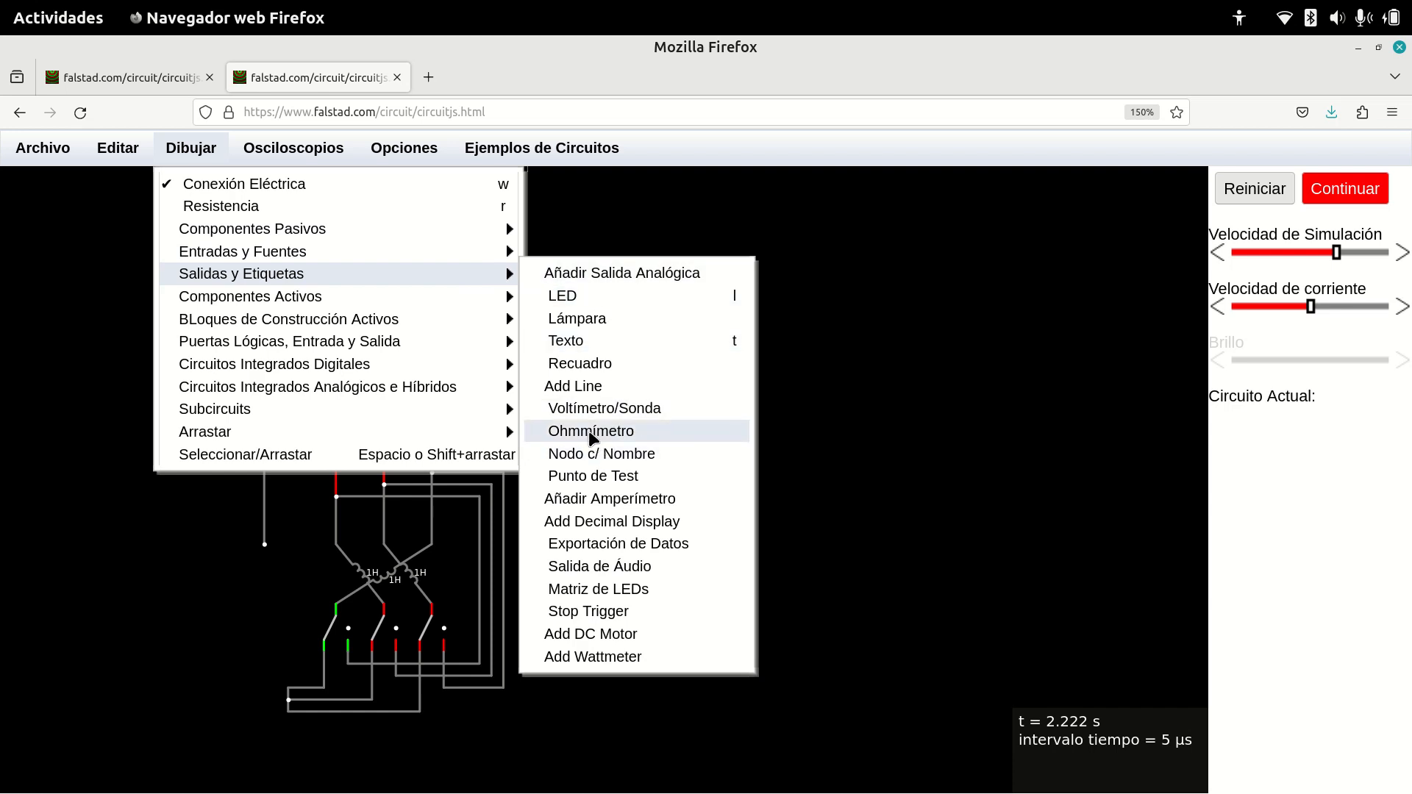
mouse_move(315, 236)
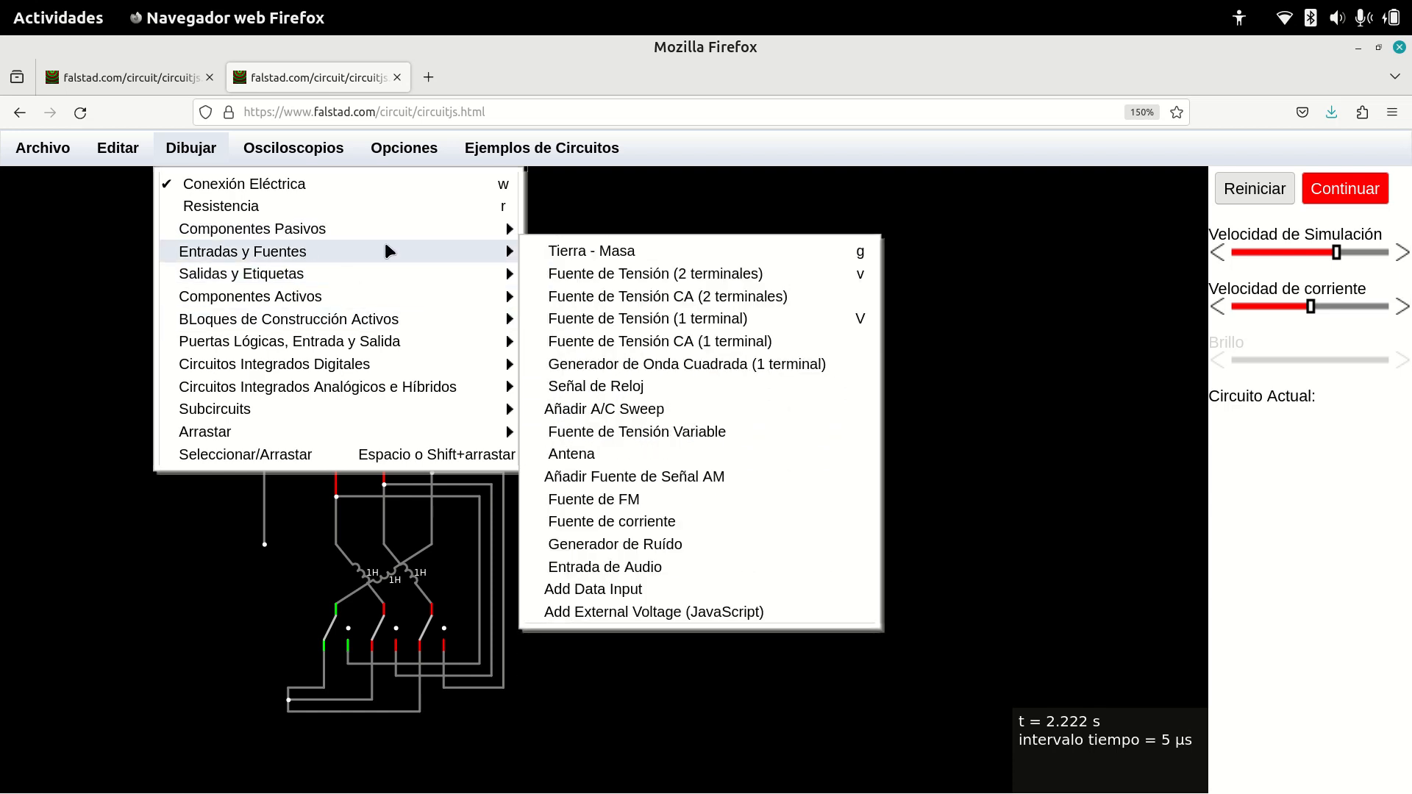
click(598, 278)
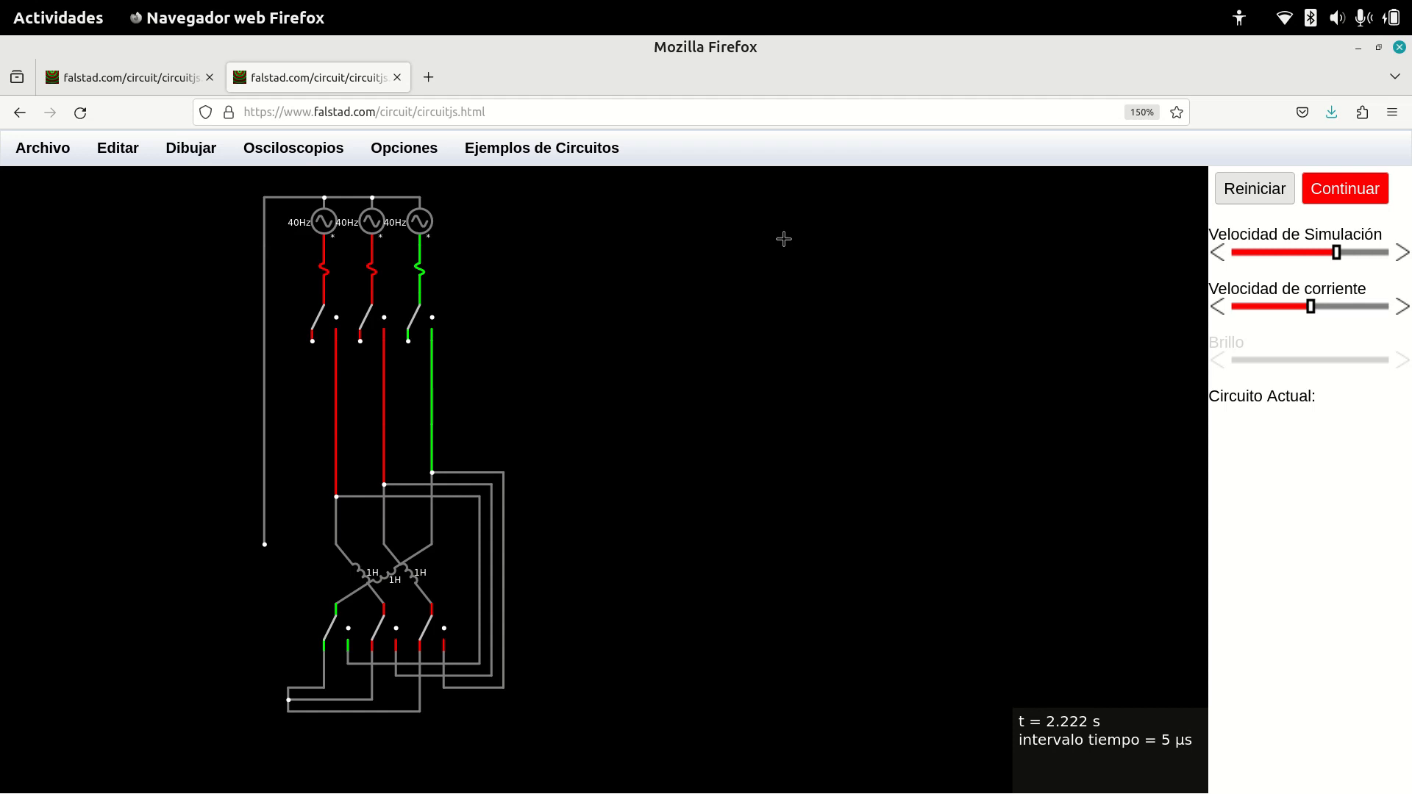
mouse_move(839, 210)
mouse_down()
mouse_move(753, 206)
mouse_move(755, 281)
mouse_up()
Place a vertical SPDT switch below the voltage source and wire its common terminal up to the source's left end.
click(176, 149)
mouse_move(221, 388)
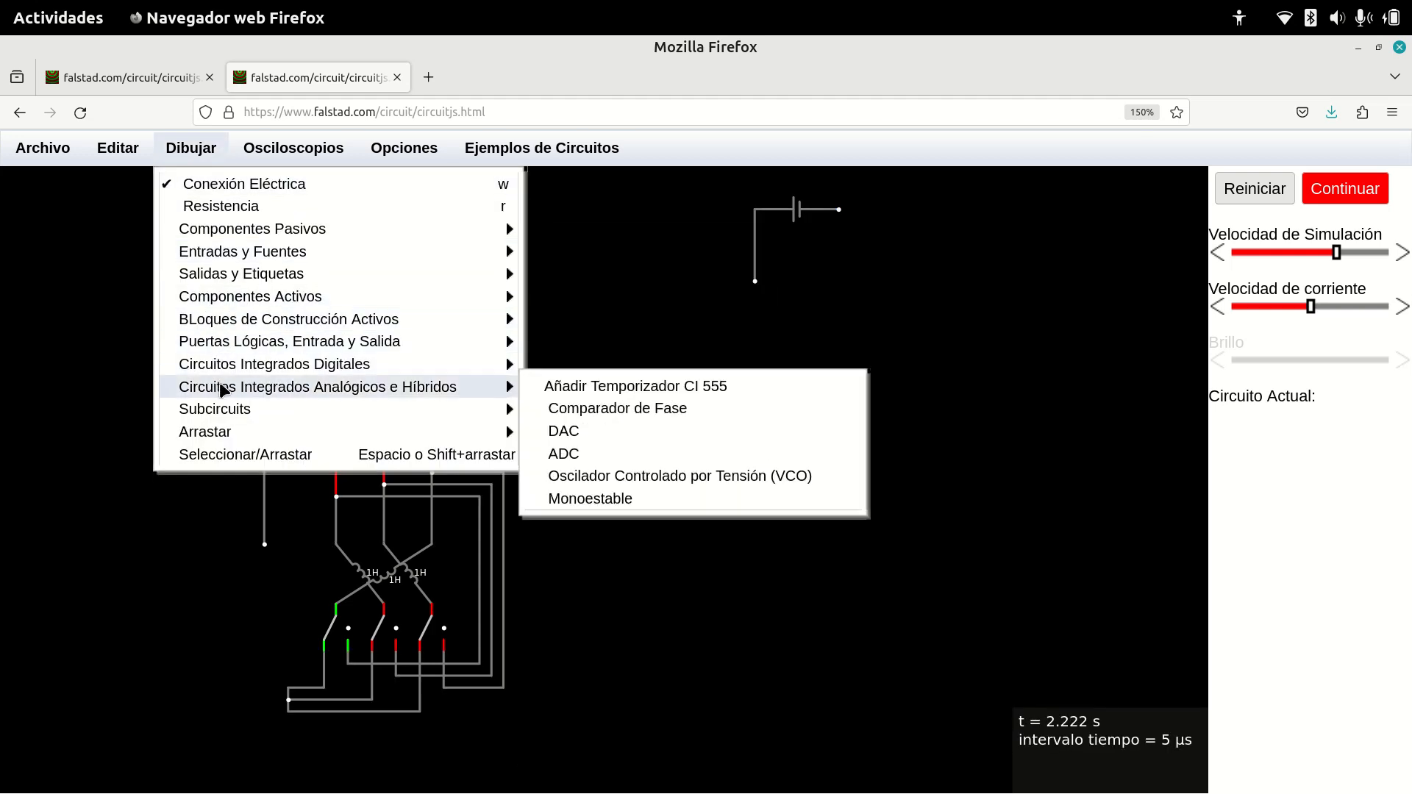
mouse_move(218, 349)
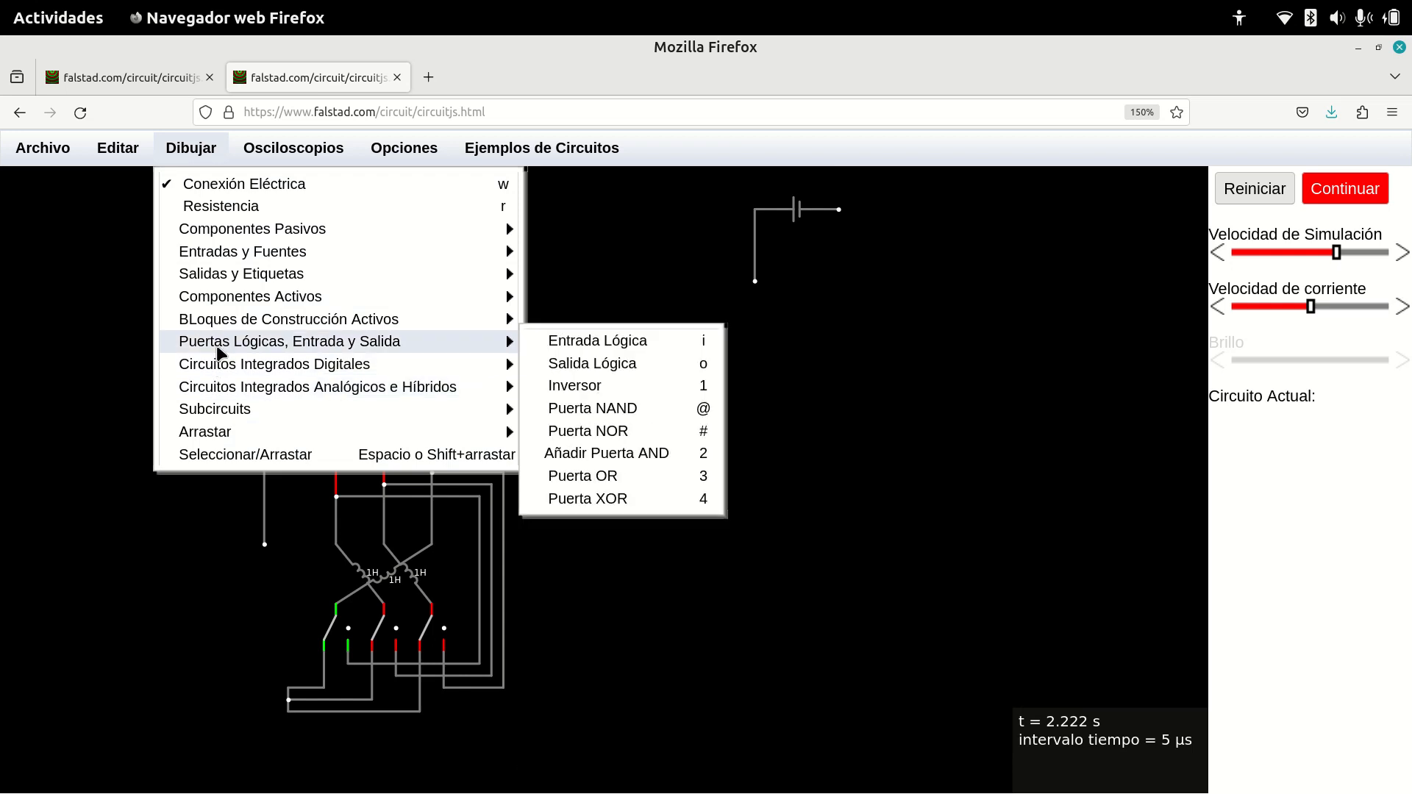
mouse_move(249, 250)
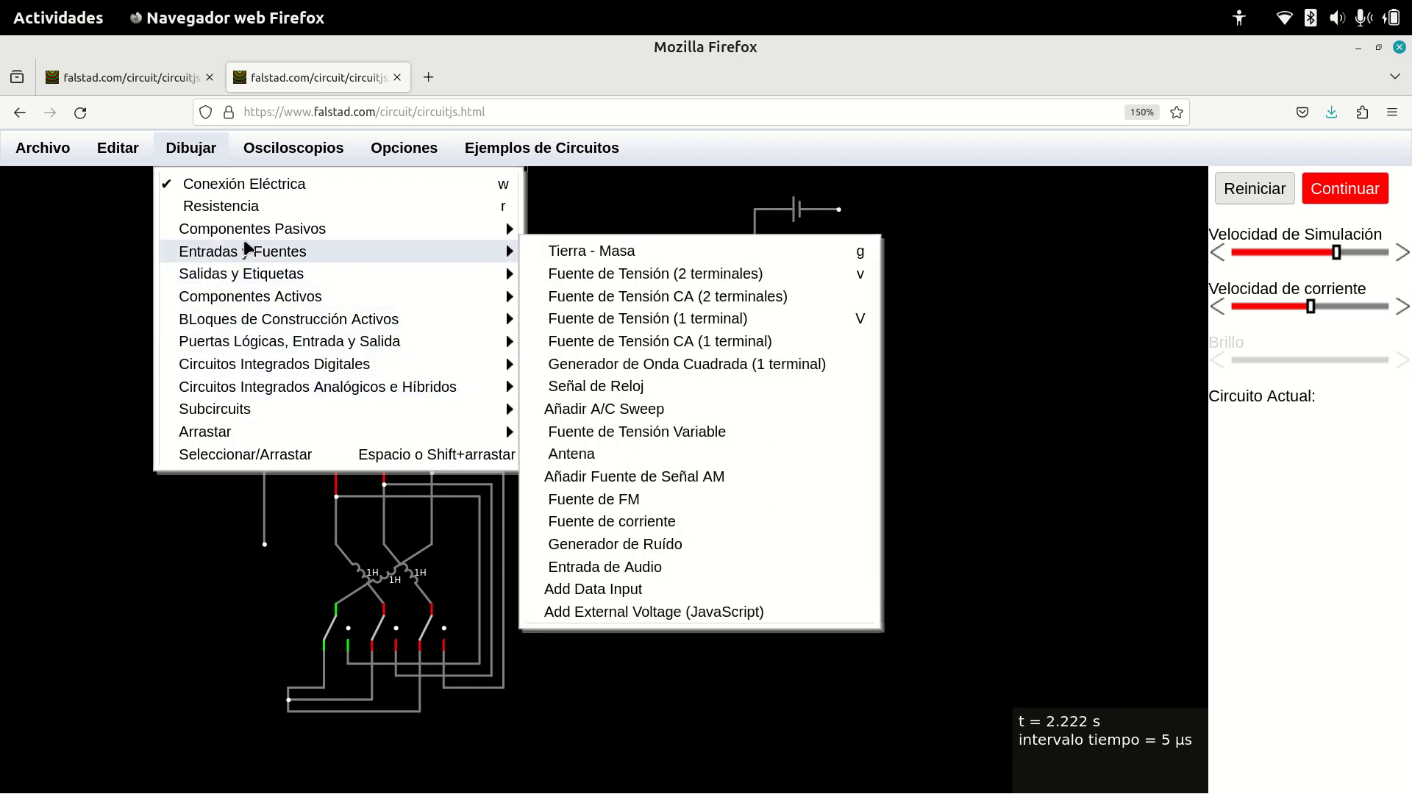
mouse_move(291, 234)
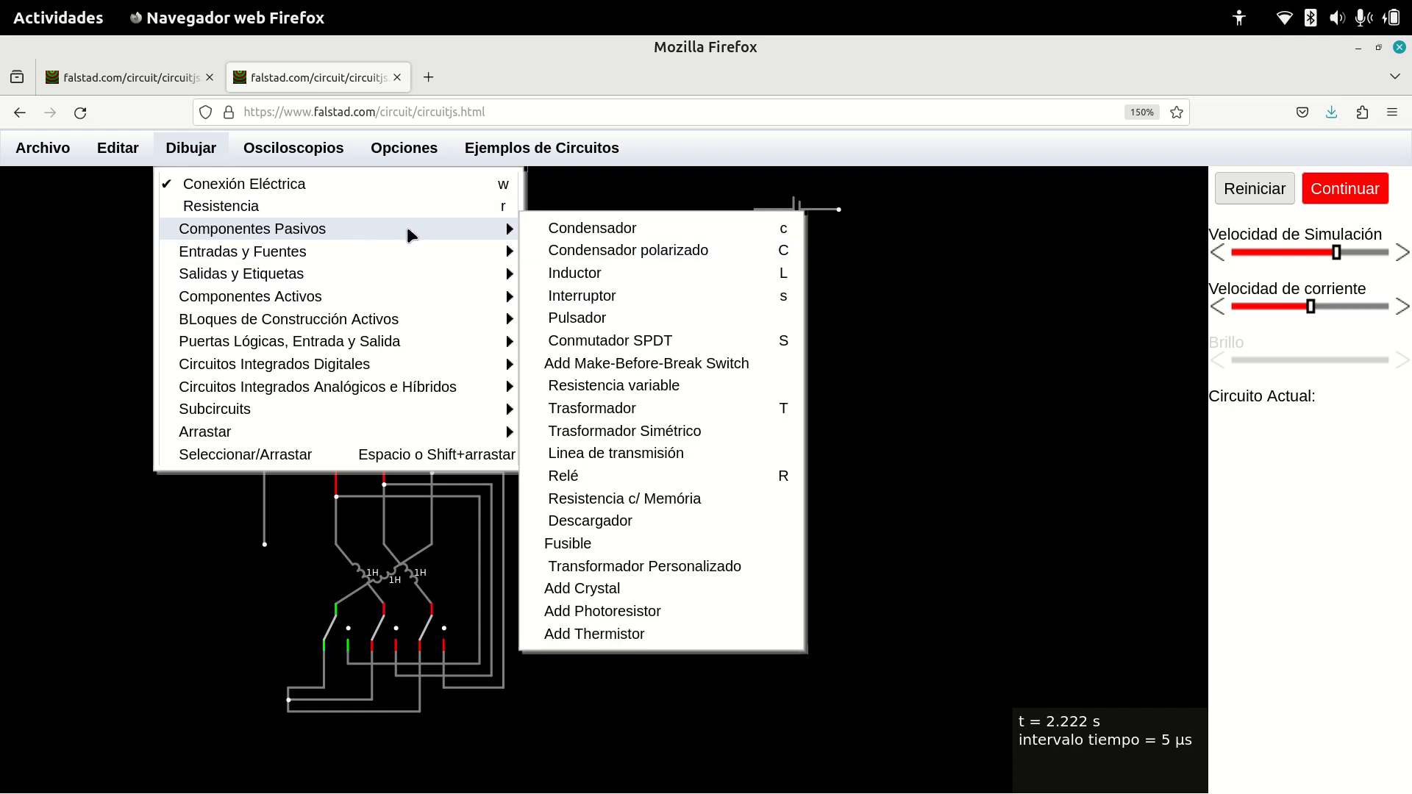
click(611, 343)
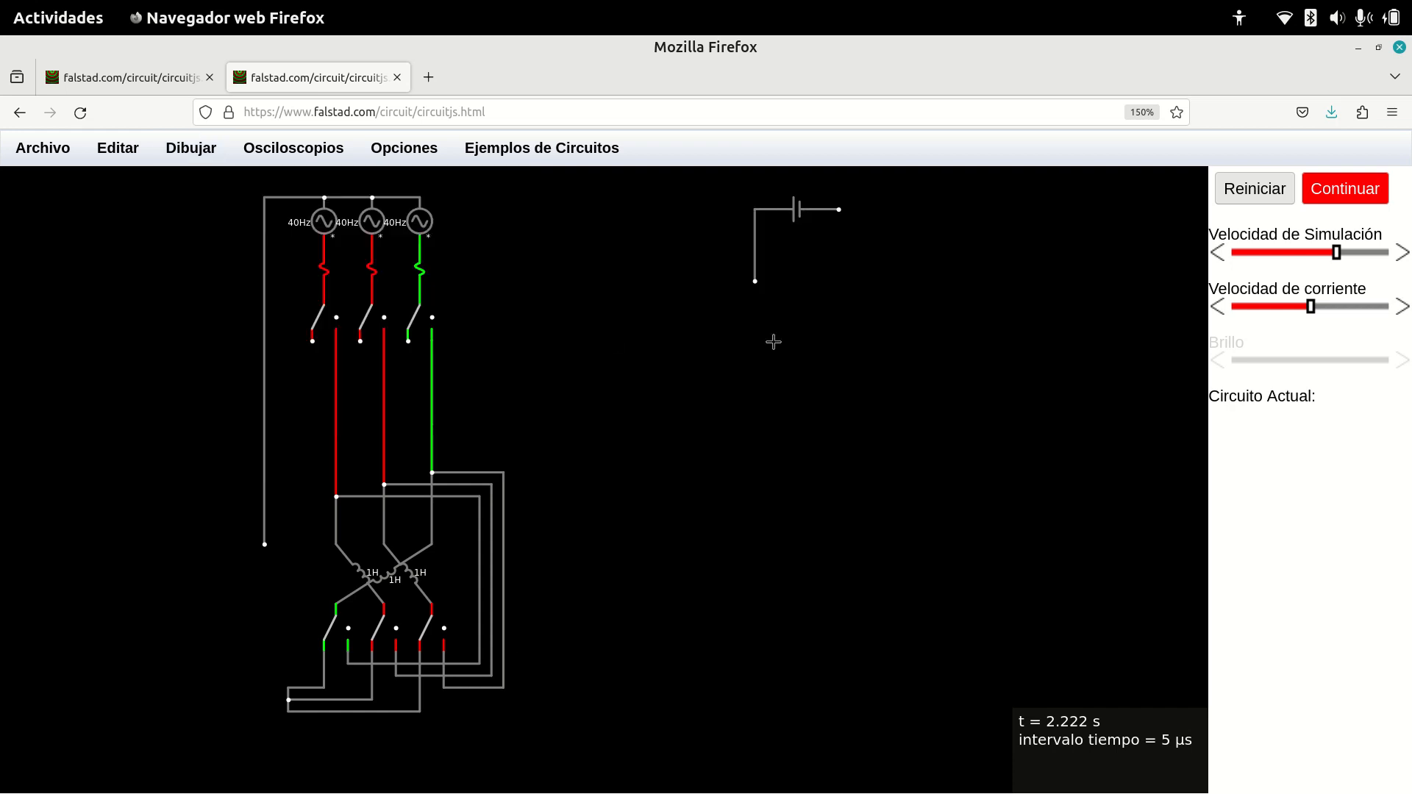
drag(752, 284, 765, 333)
drag(757, 304, 758, 279)
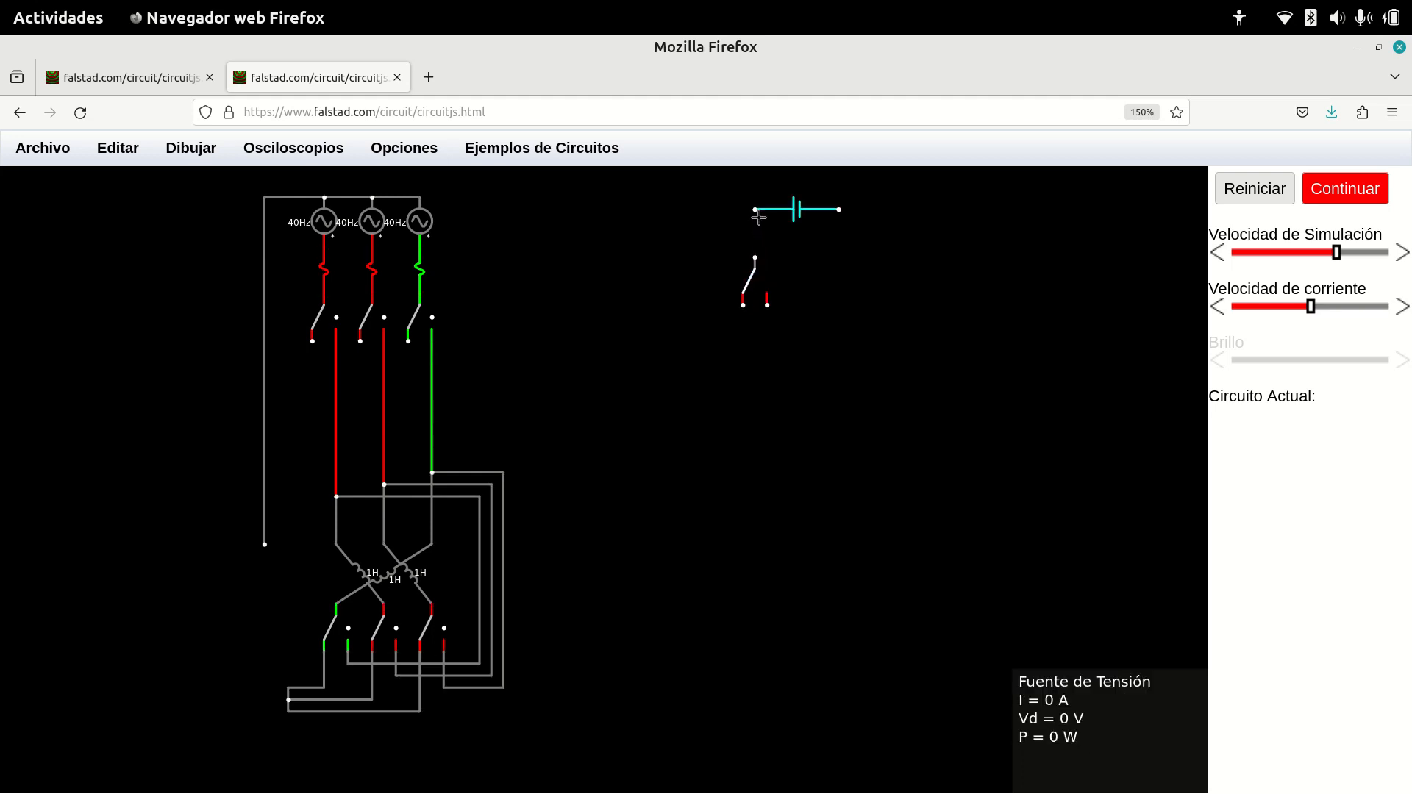
drag(755, 210, 752, 259)
Review the control voltage source's properties and accept 5 V with the CC waveform.
double_click(800, 221)
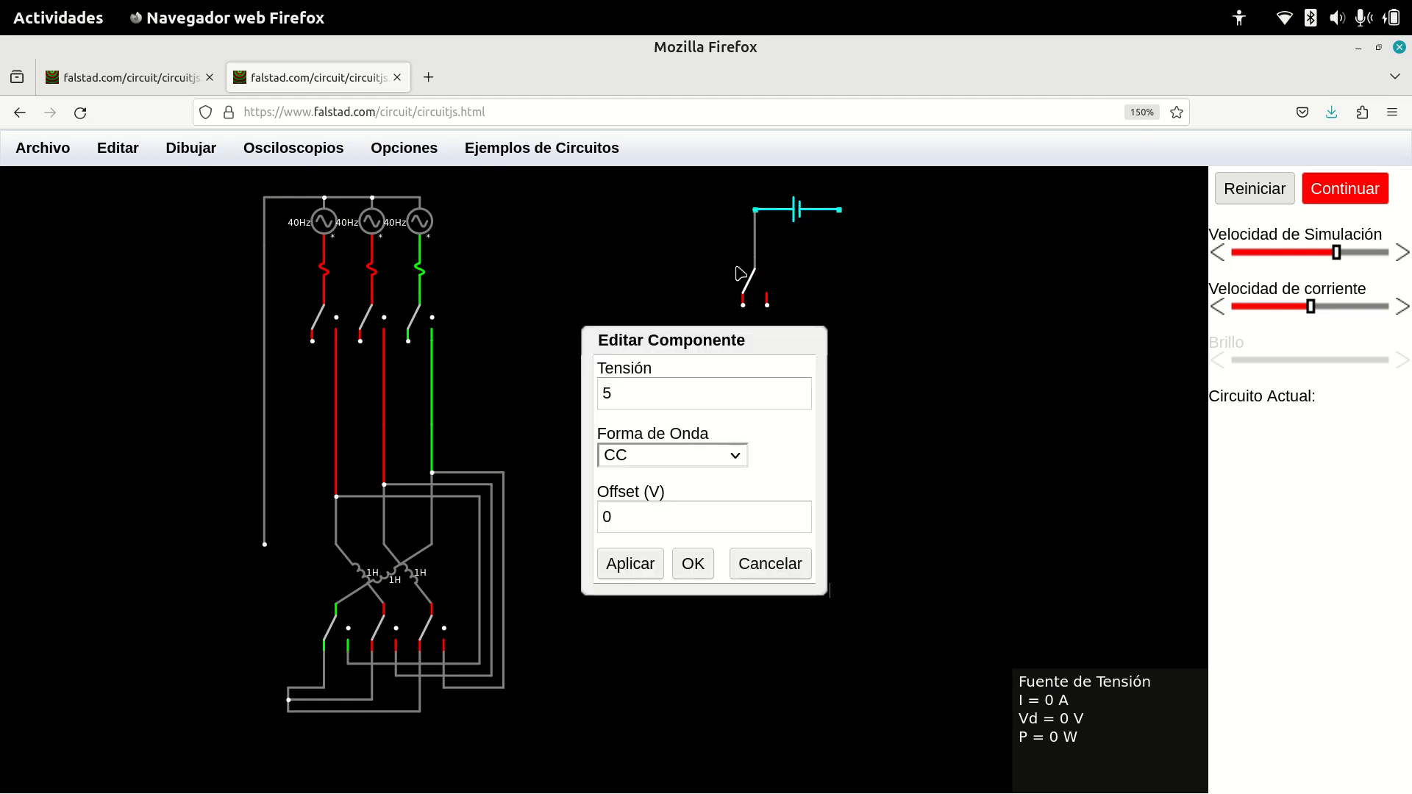
double_click(623, 392)
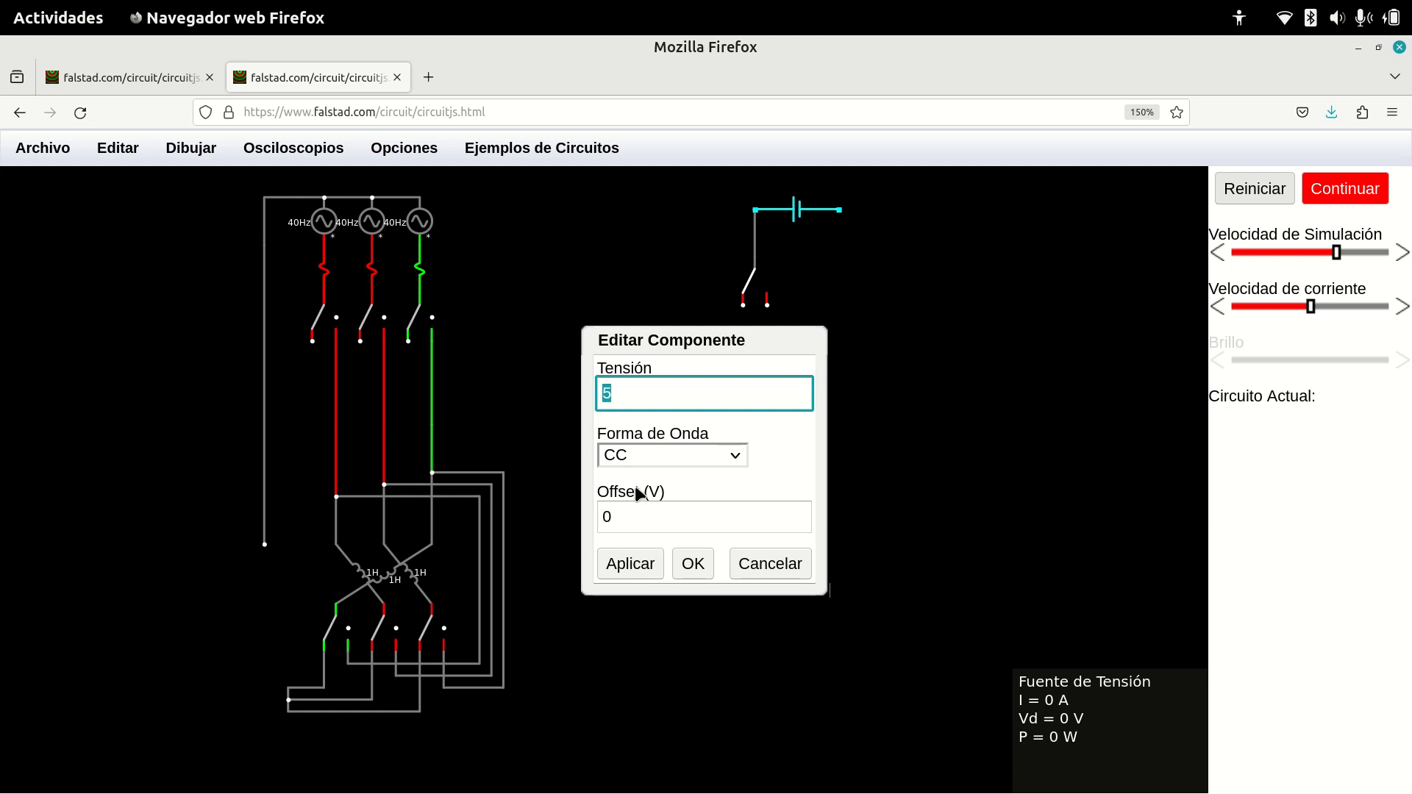
click(693, 564)
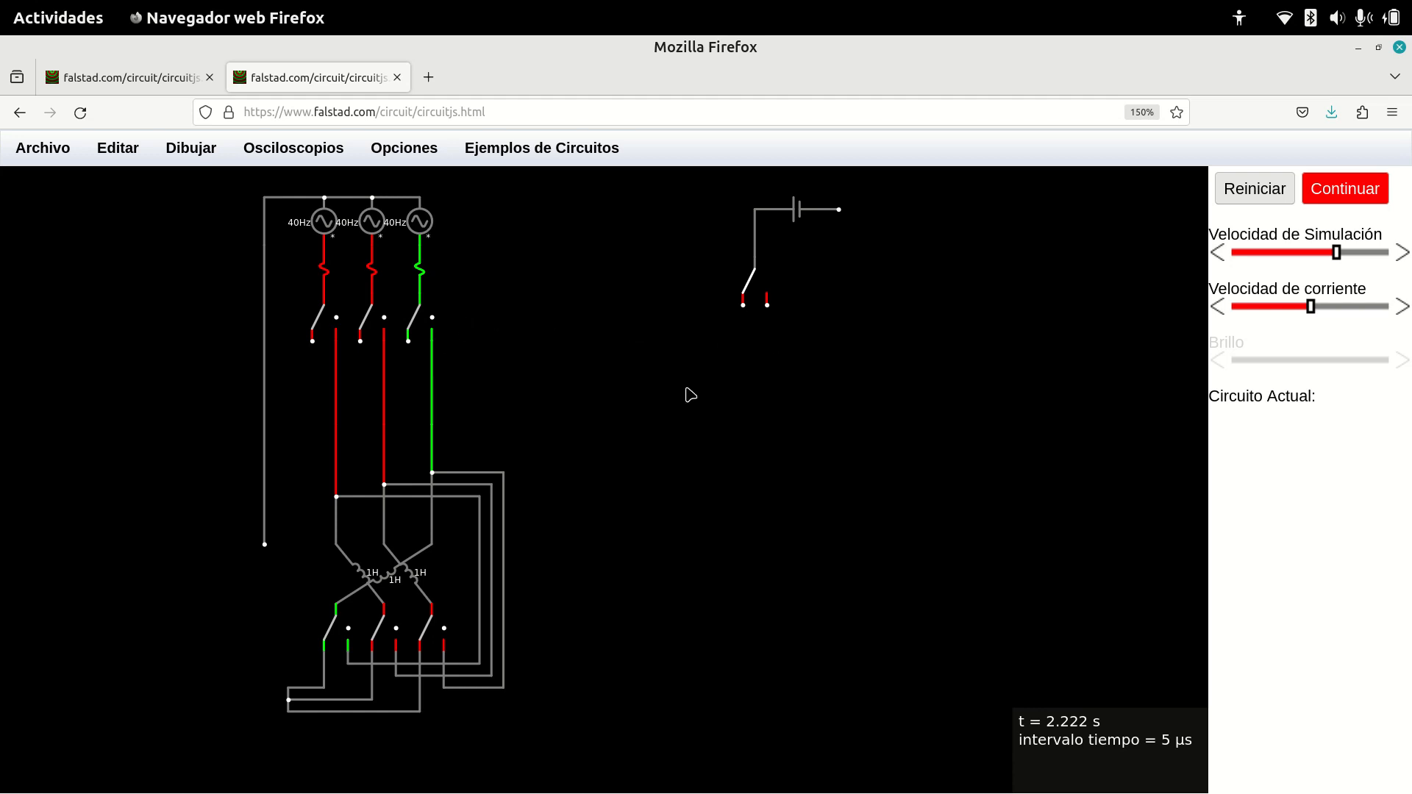
Check the RC timer task in the Geany notes, and back in Firefox draw a short wire down from the control switch's left contact.
key(ctrl+alt+Right)
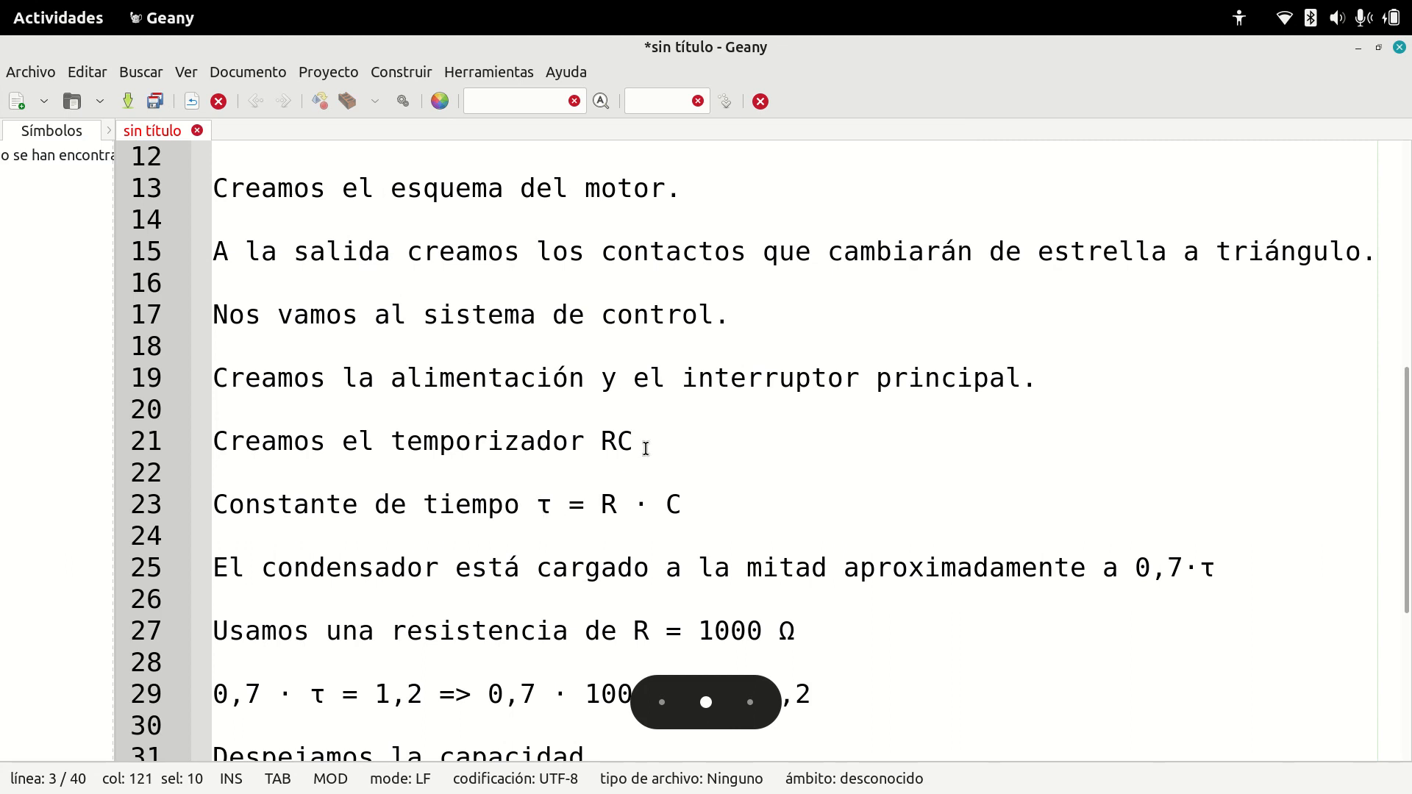
key(alt+Tab)
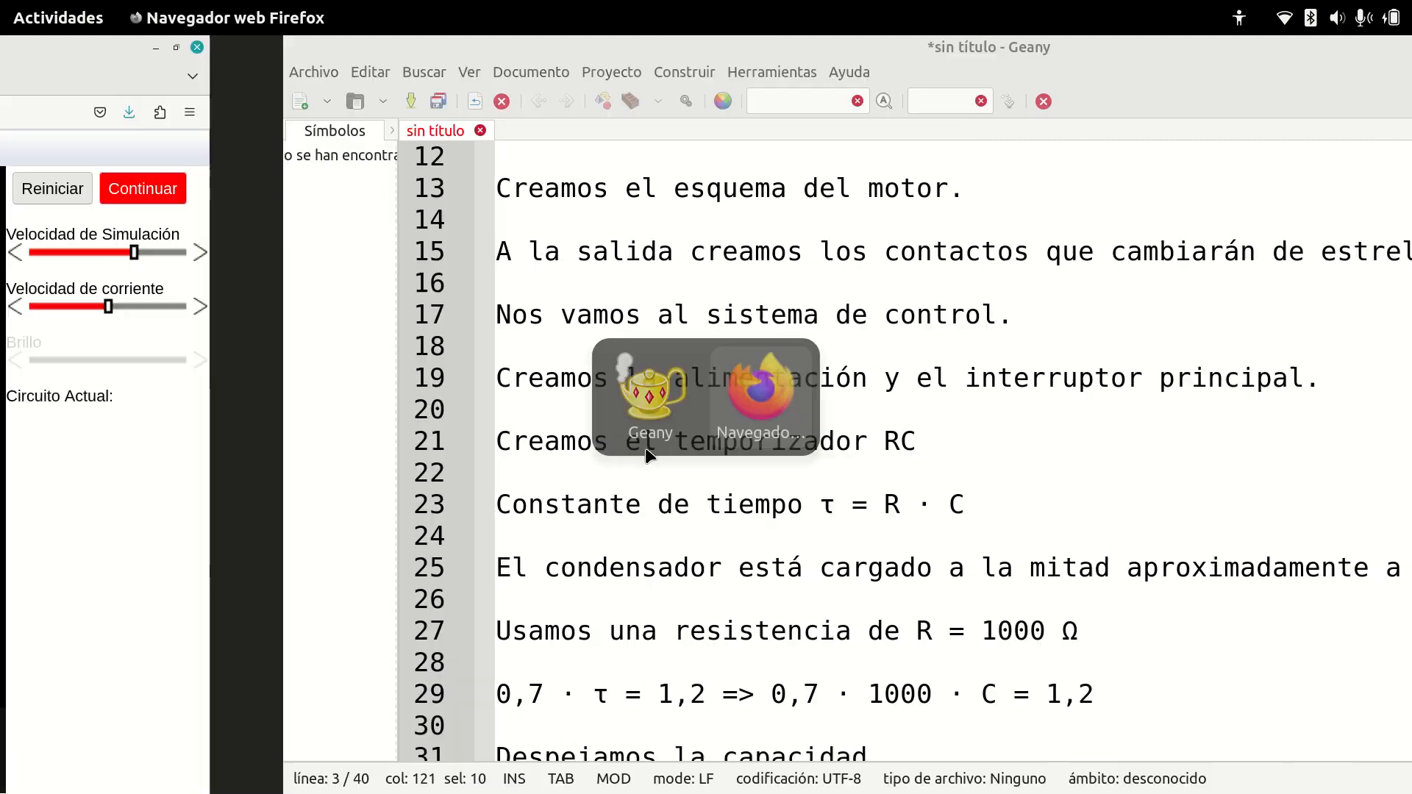
click(741, 291)
click(746, 309)
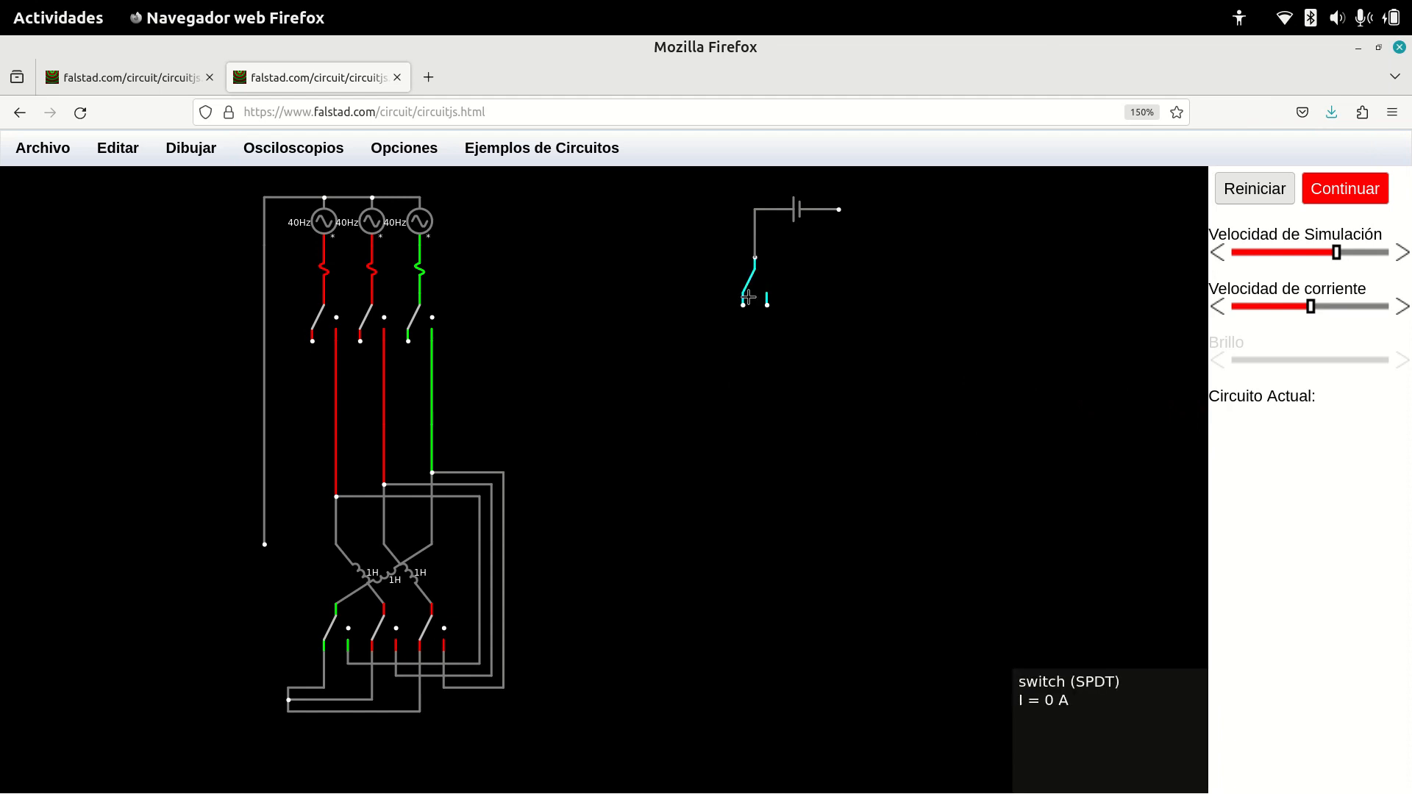
drag(743, 315, 743, 356)
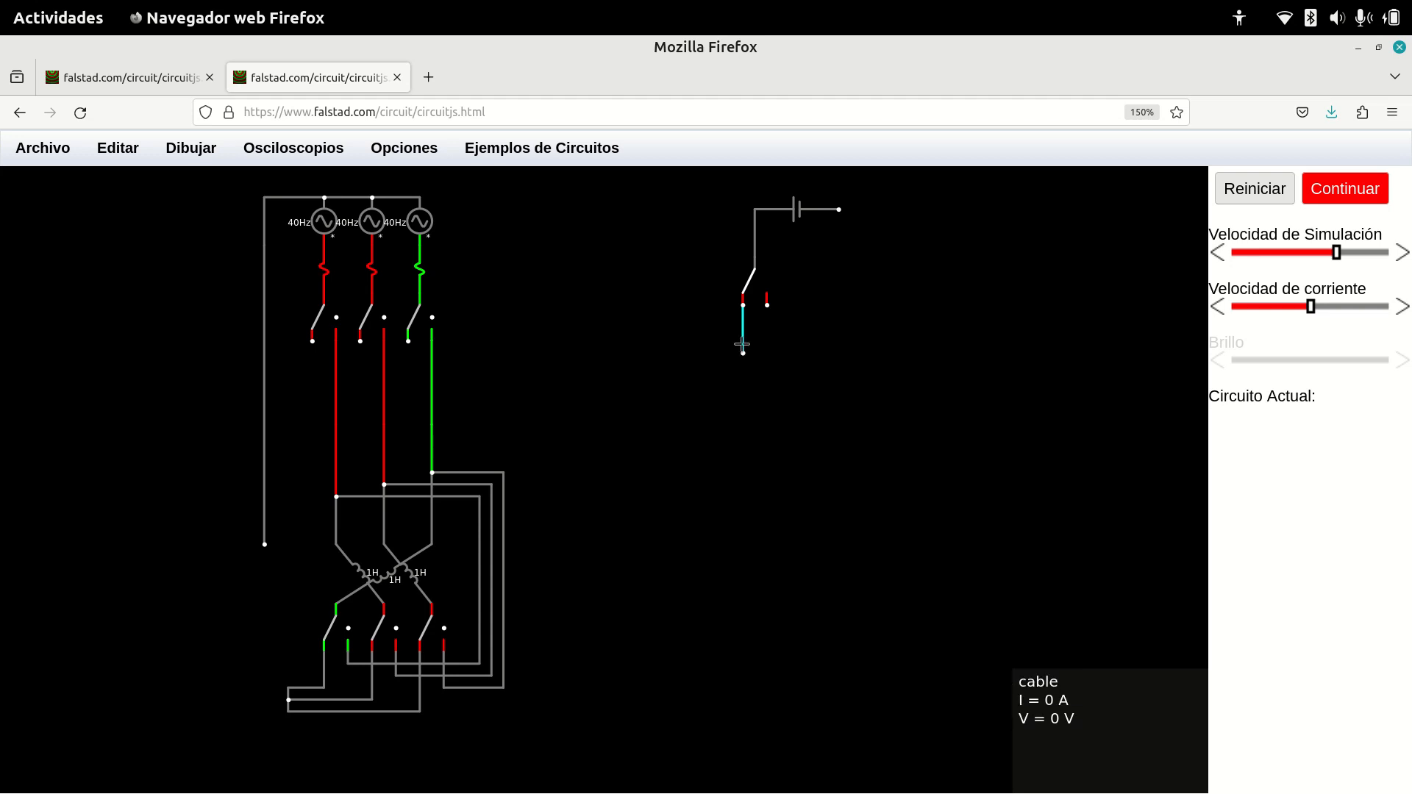
Place a vertical 1k resistor below the control switch's wire and a capacitor in series beneath it.
key(r)
drag(743, 353, 744, 447)
key(c)
drag(744, 449, 743, 569)
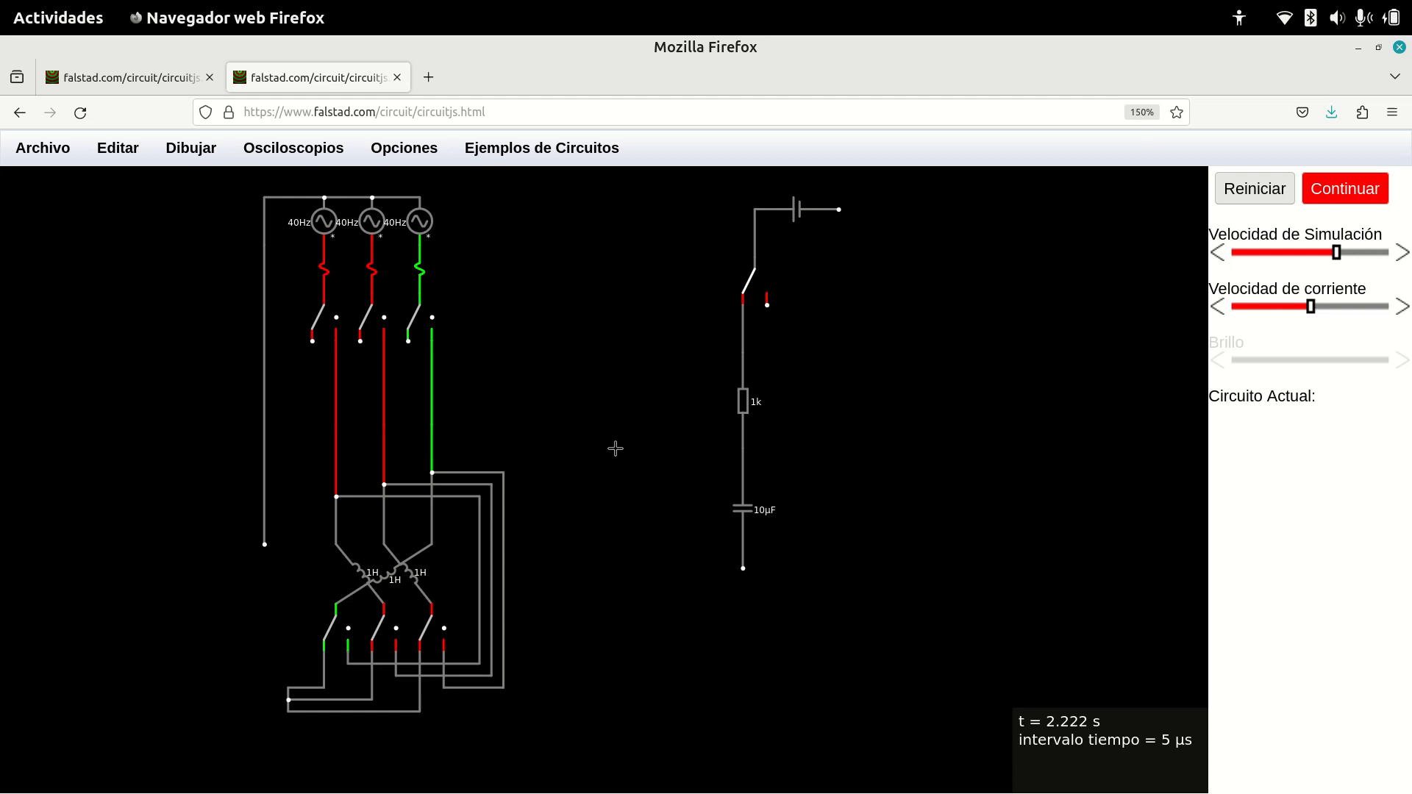
Switch to Geany and examine the notes on the RC time constant, the resistor choice and the timing equation.
key(alt+Tab)
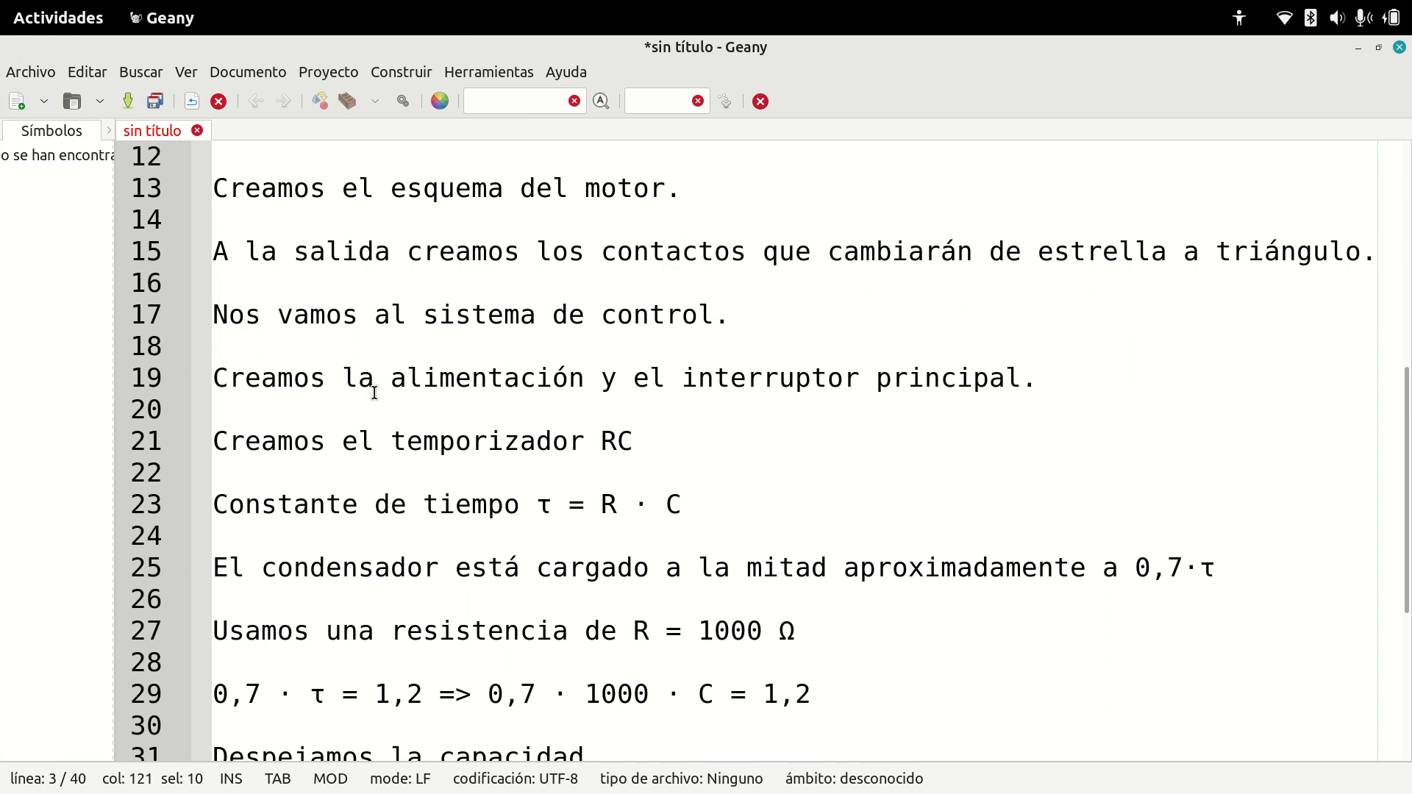
scroll(515, 441, down, 3)
scroll(514, 442, up, 1)
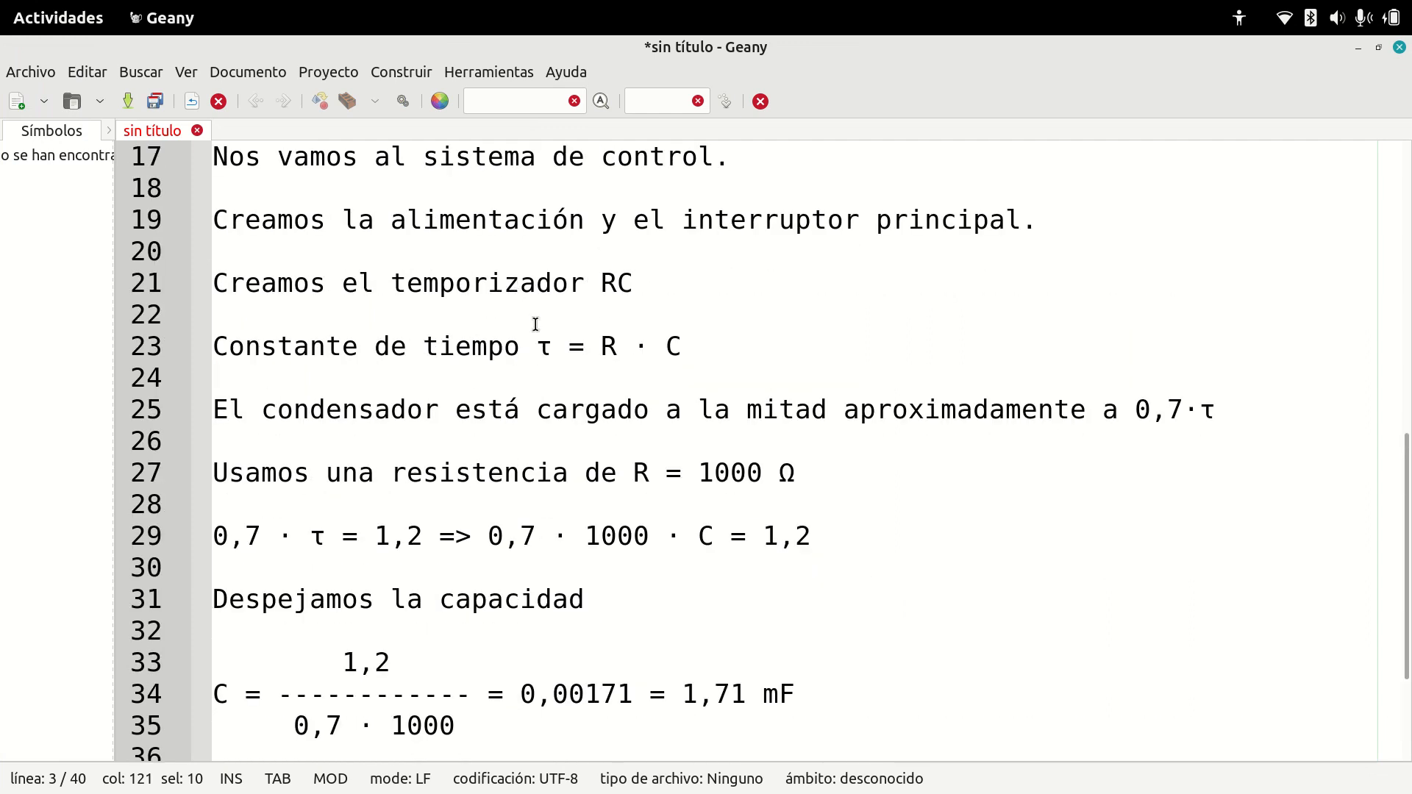
drag(540, 346, 673, 358)
click(598, 322)
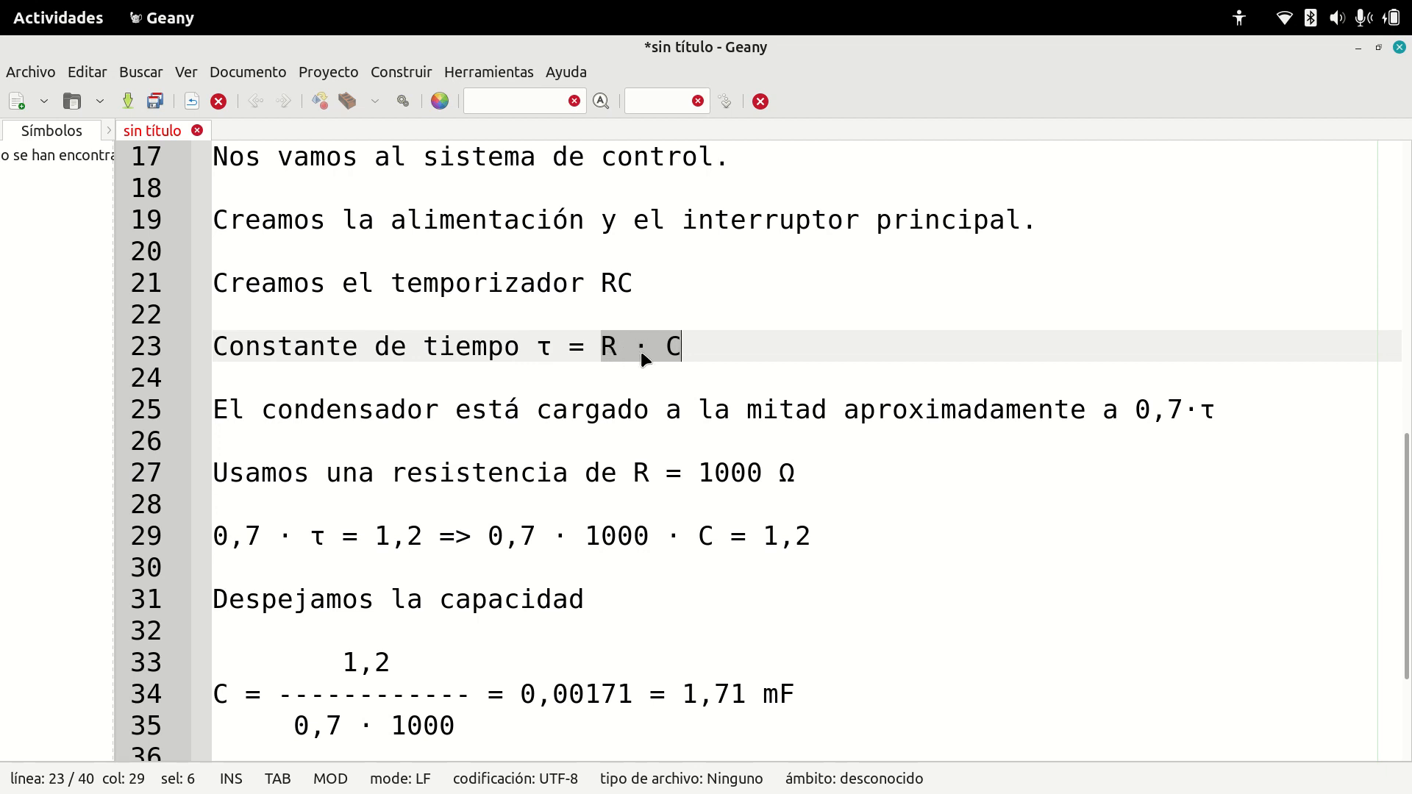
click(683, 342)
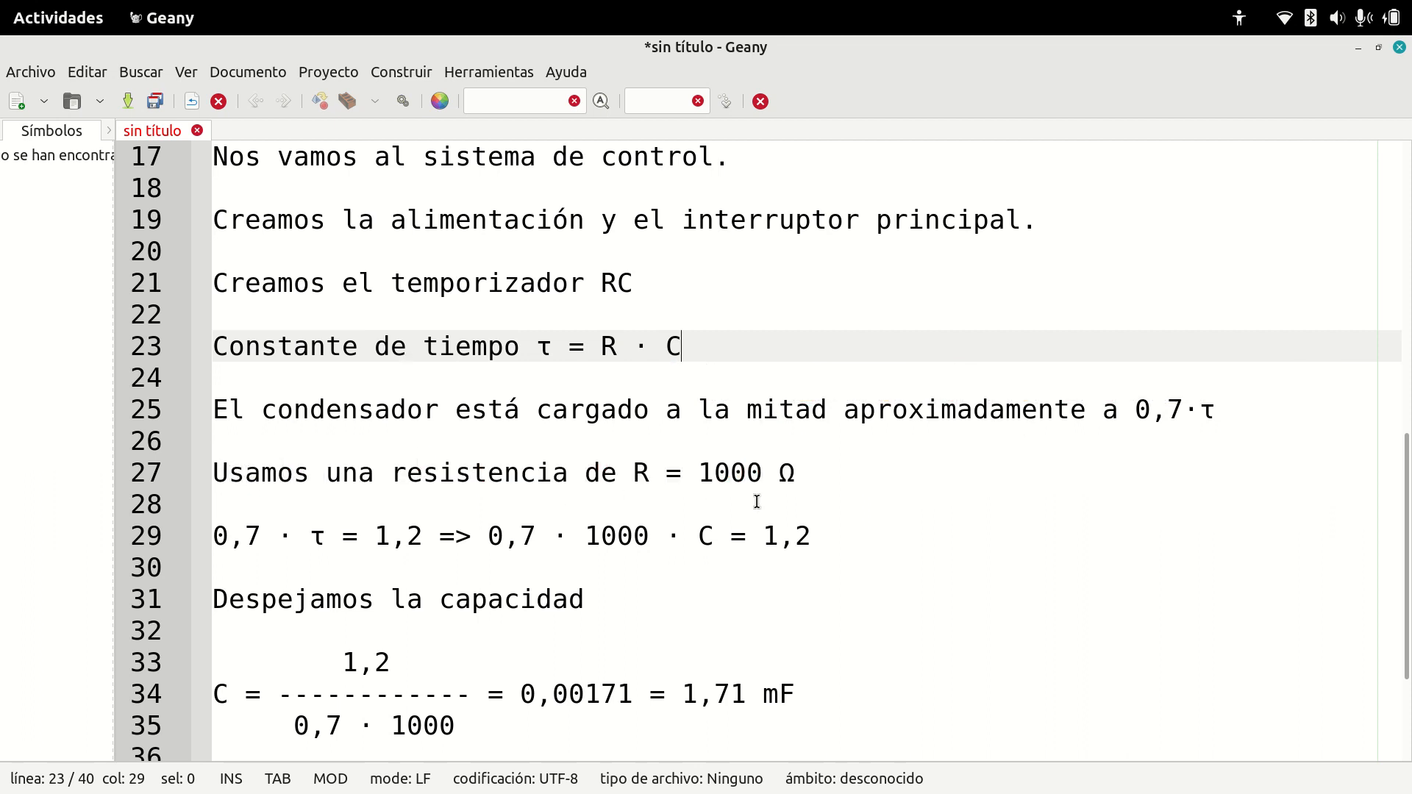
drag(811, 474, 700, 460)
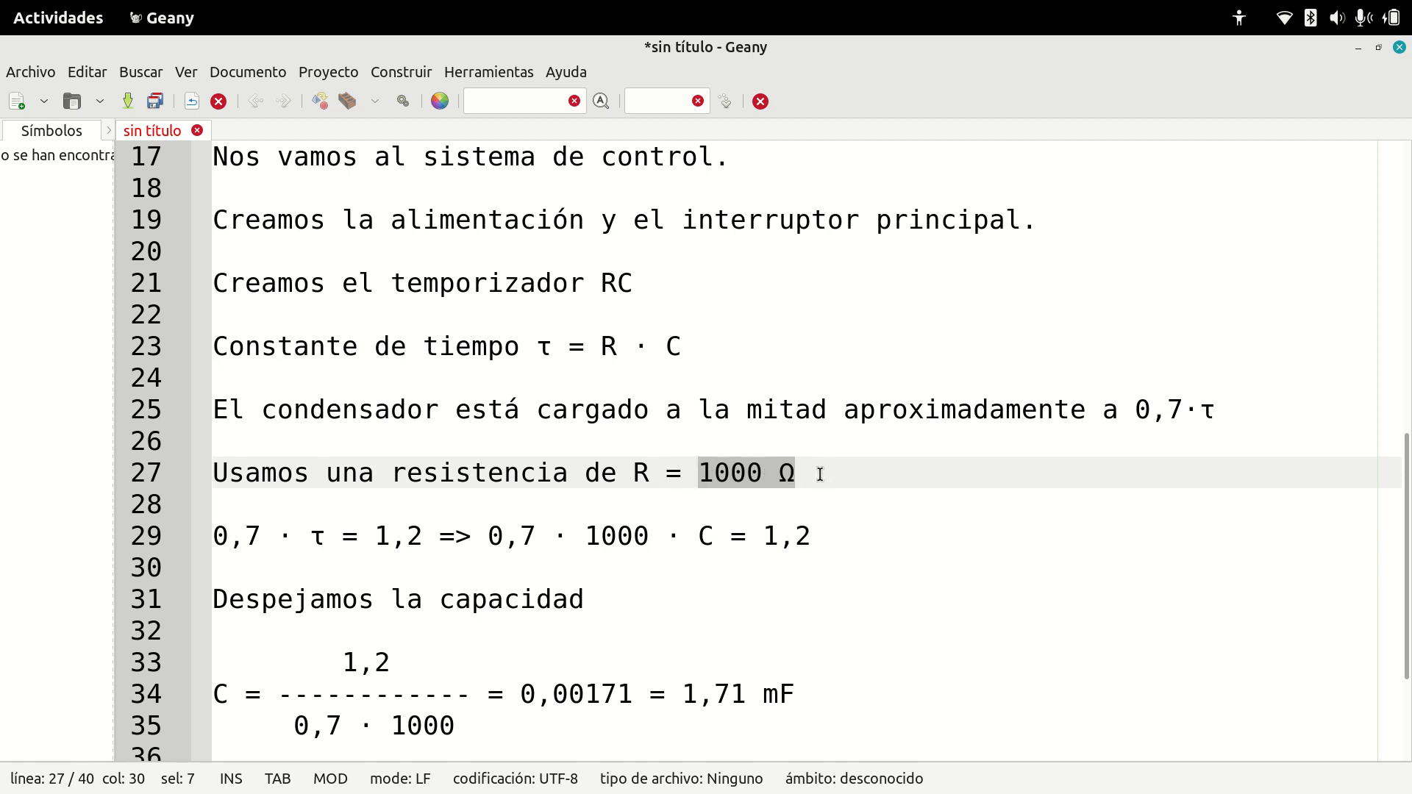
click(247, 539)
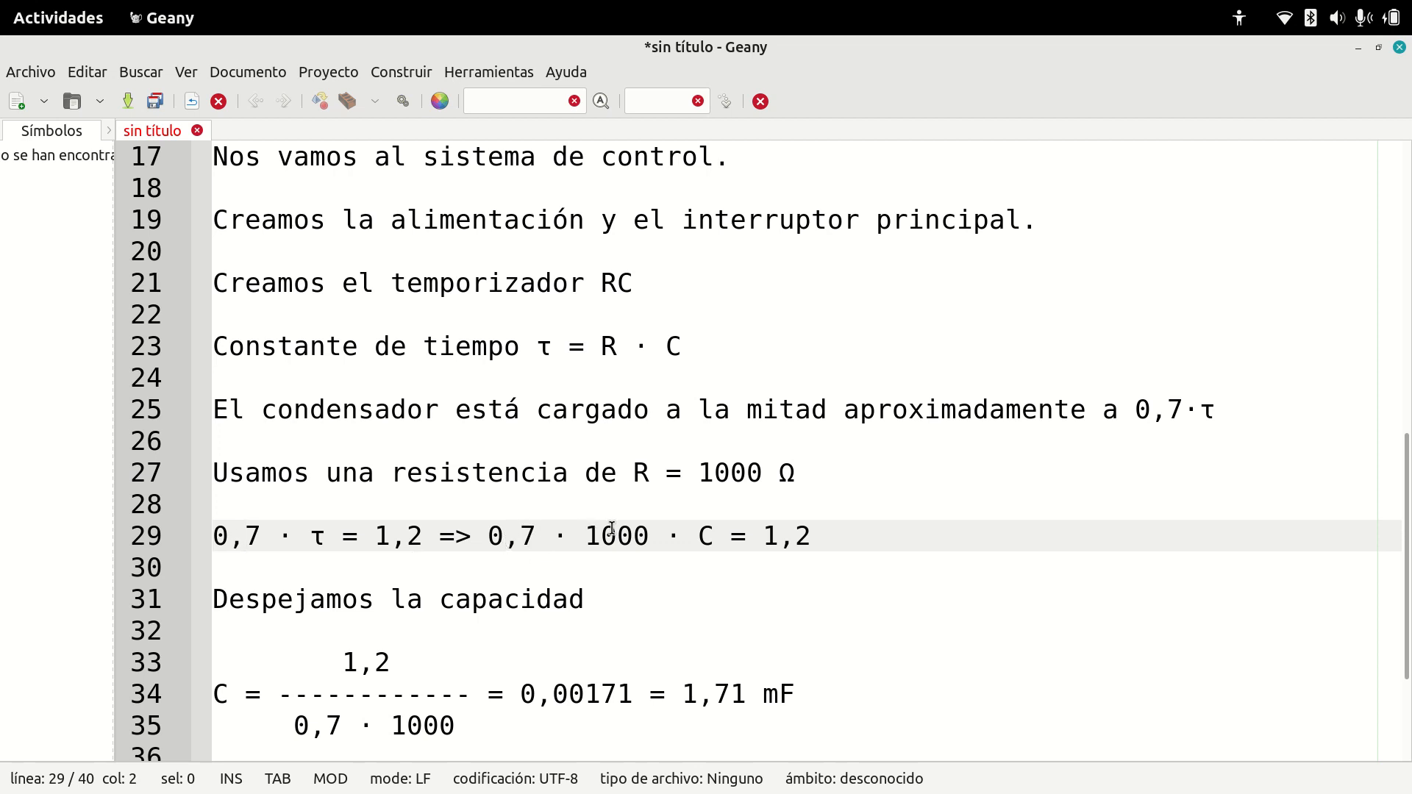
drag(711, 534, 700, 533)
drag(569, 536, 764, 535)
click(807, 543)
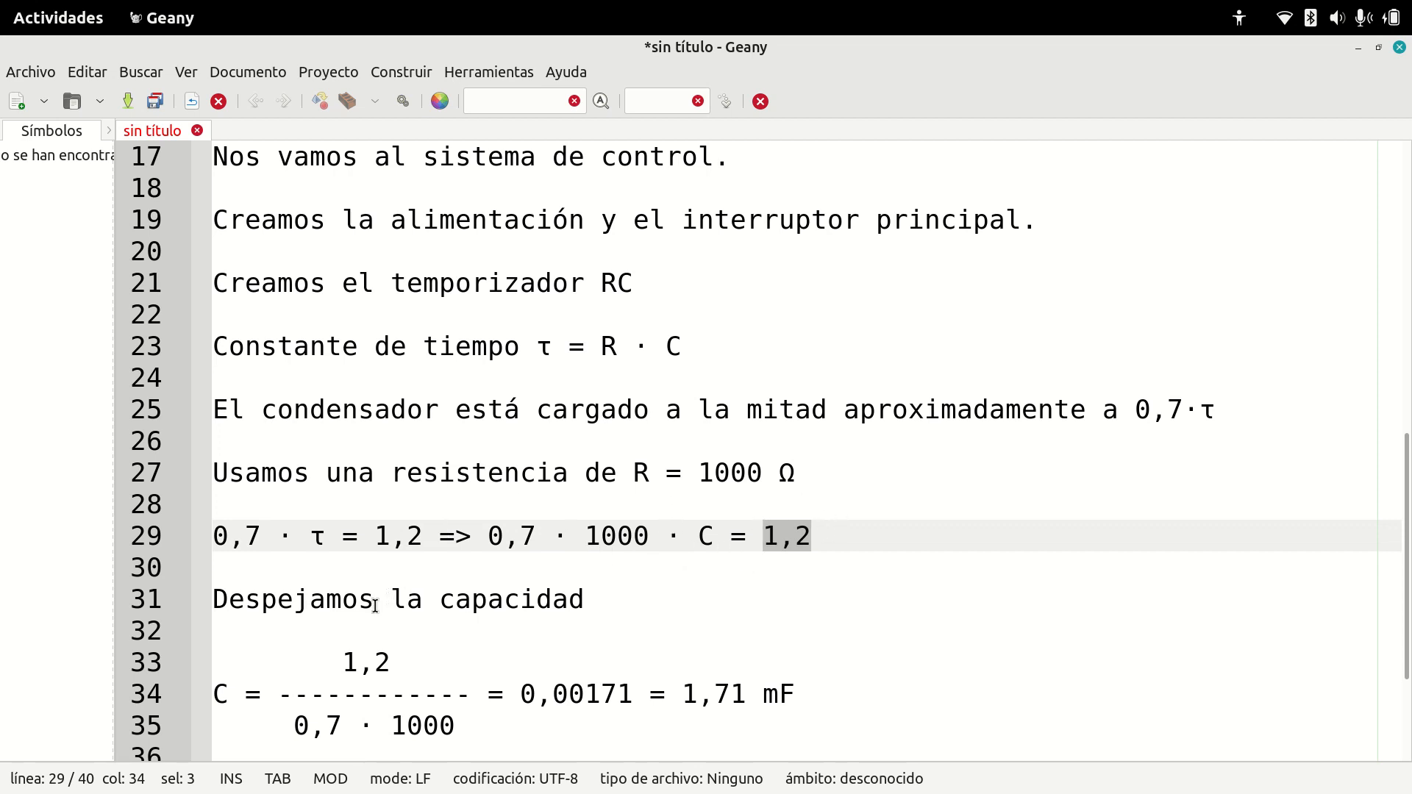
Examine in the notes how the capacitance is solved from the timing equation.
scroll(574, 674, down, 2)
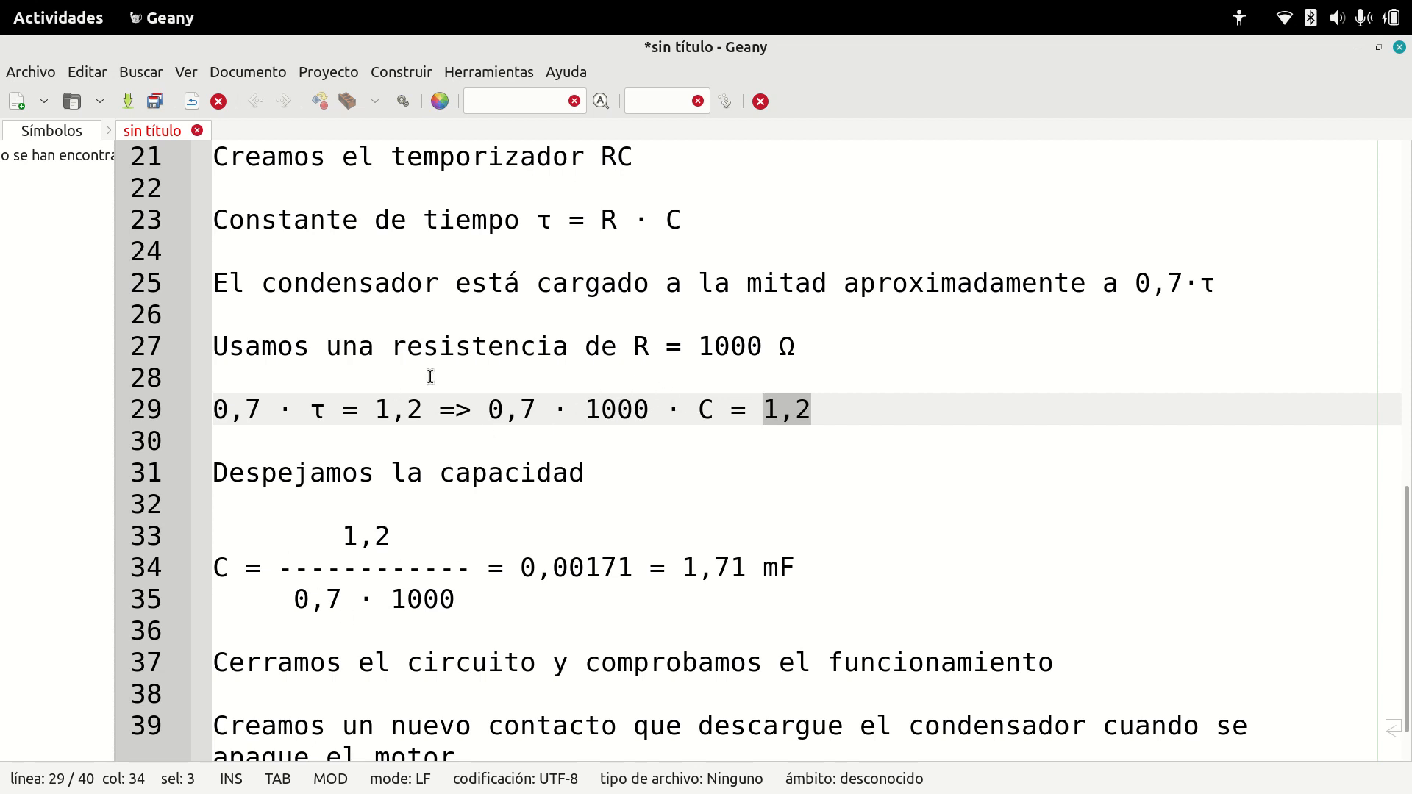
drag(490, 408, 650, 412)
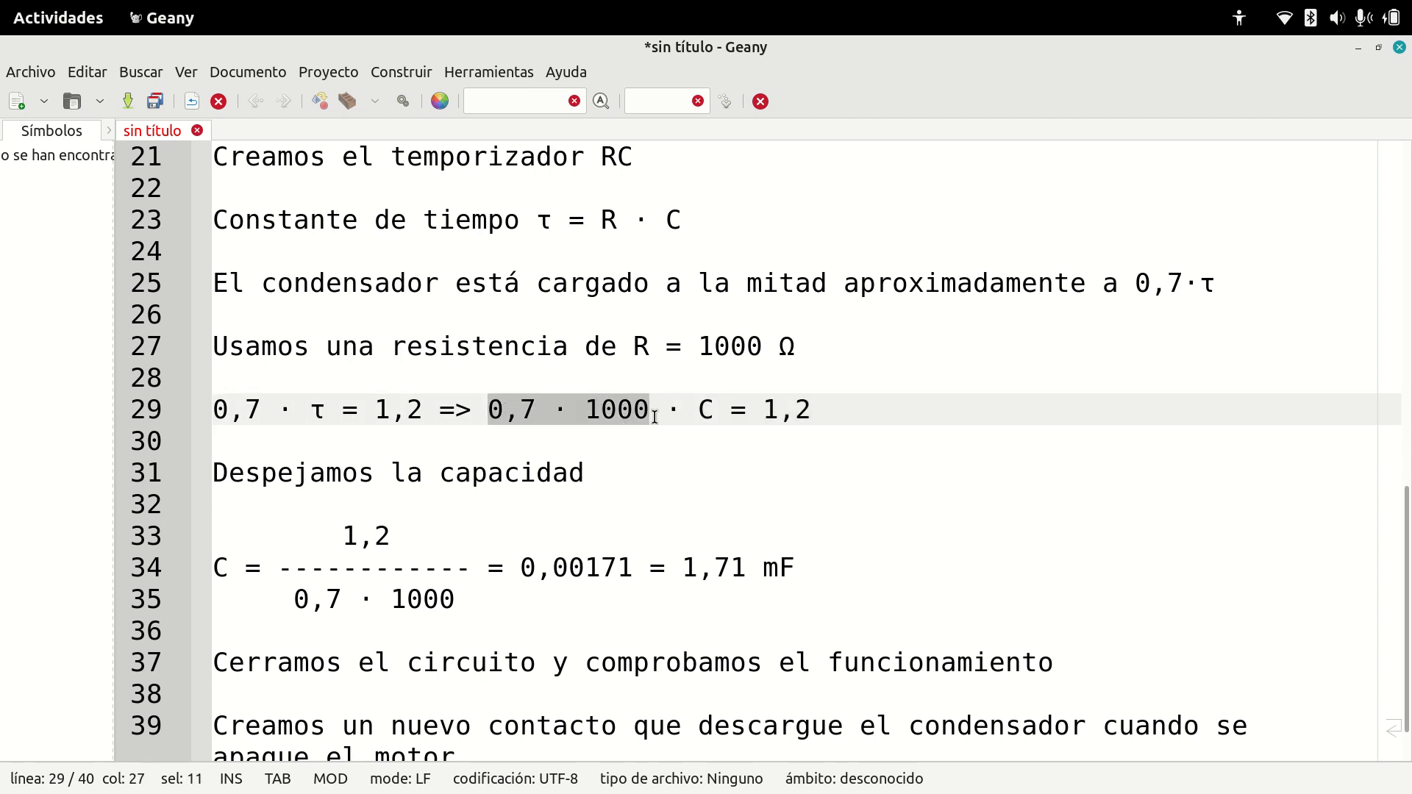
drag(391, 535, 344, 537)
click(375, 599)
click(456, 599)
drag(456, 599, 298, 586)
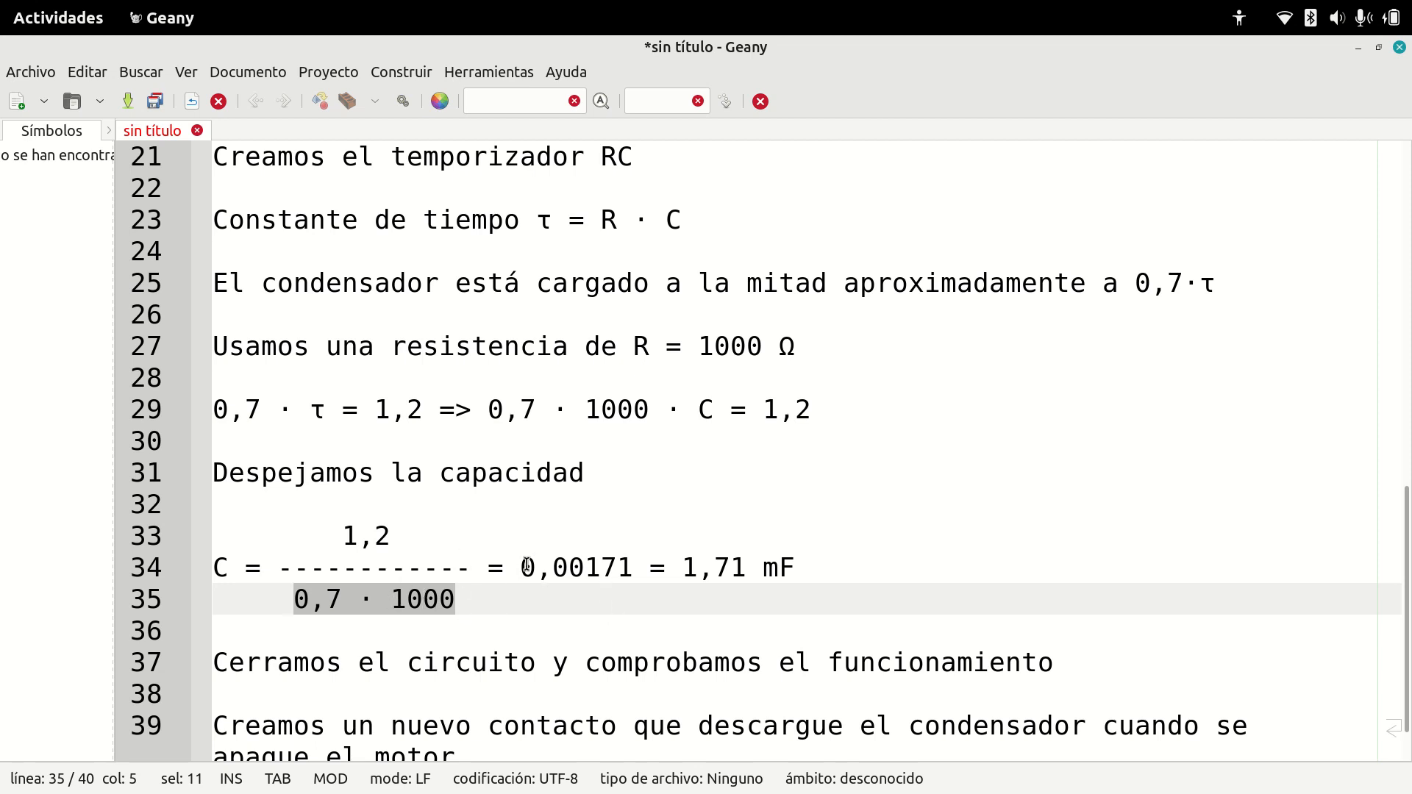
drag(682, 573, 794, 573)
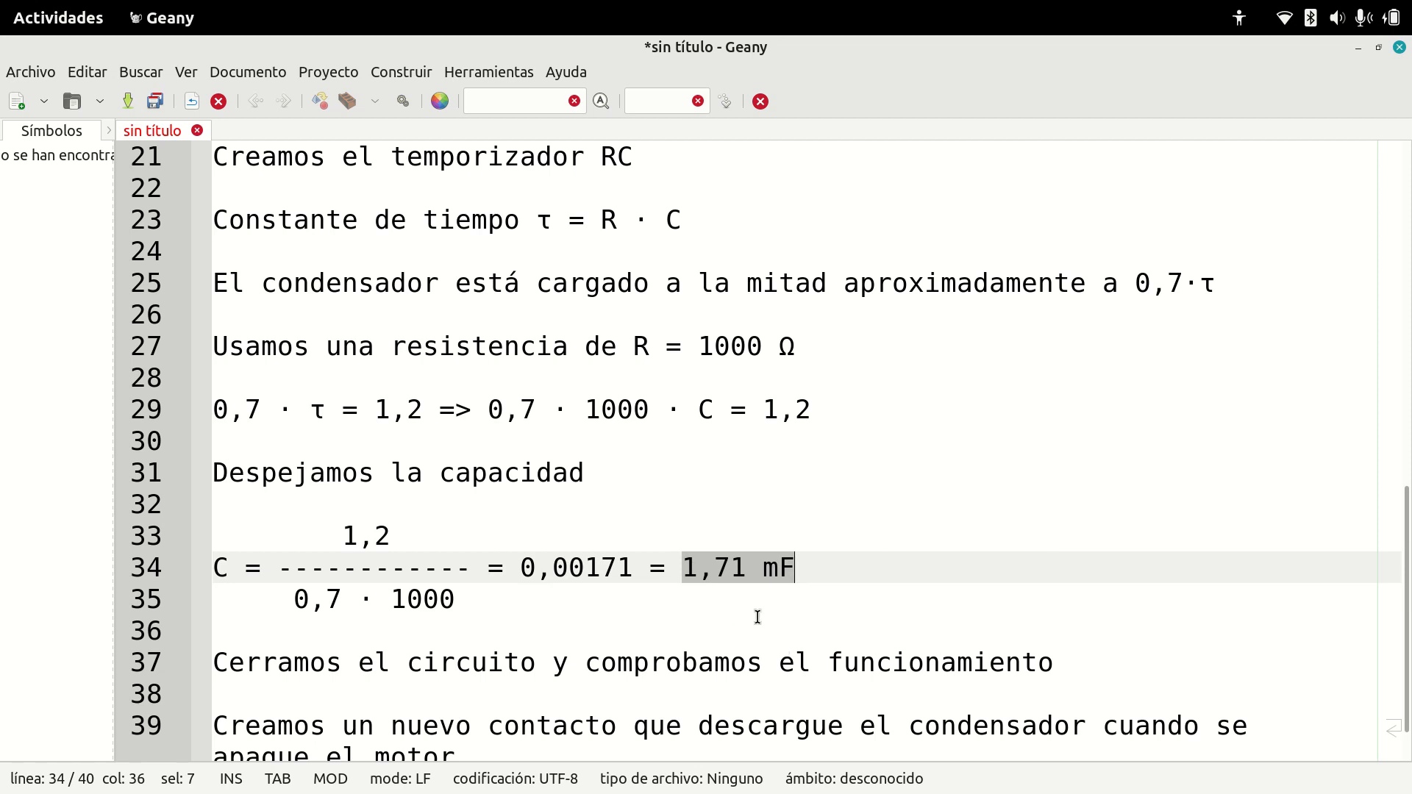
Back in the Firefox simulator, set the timer capacitor's capacitance to 1.71 mF.
key(alt+Tab)
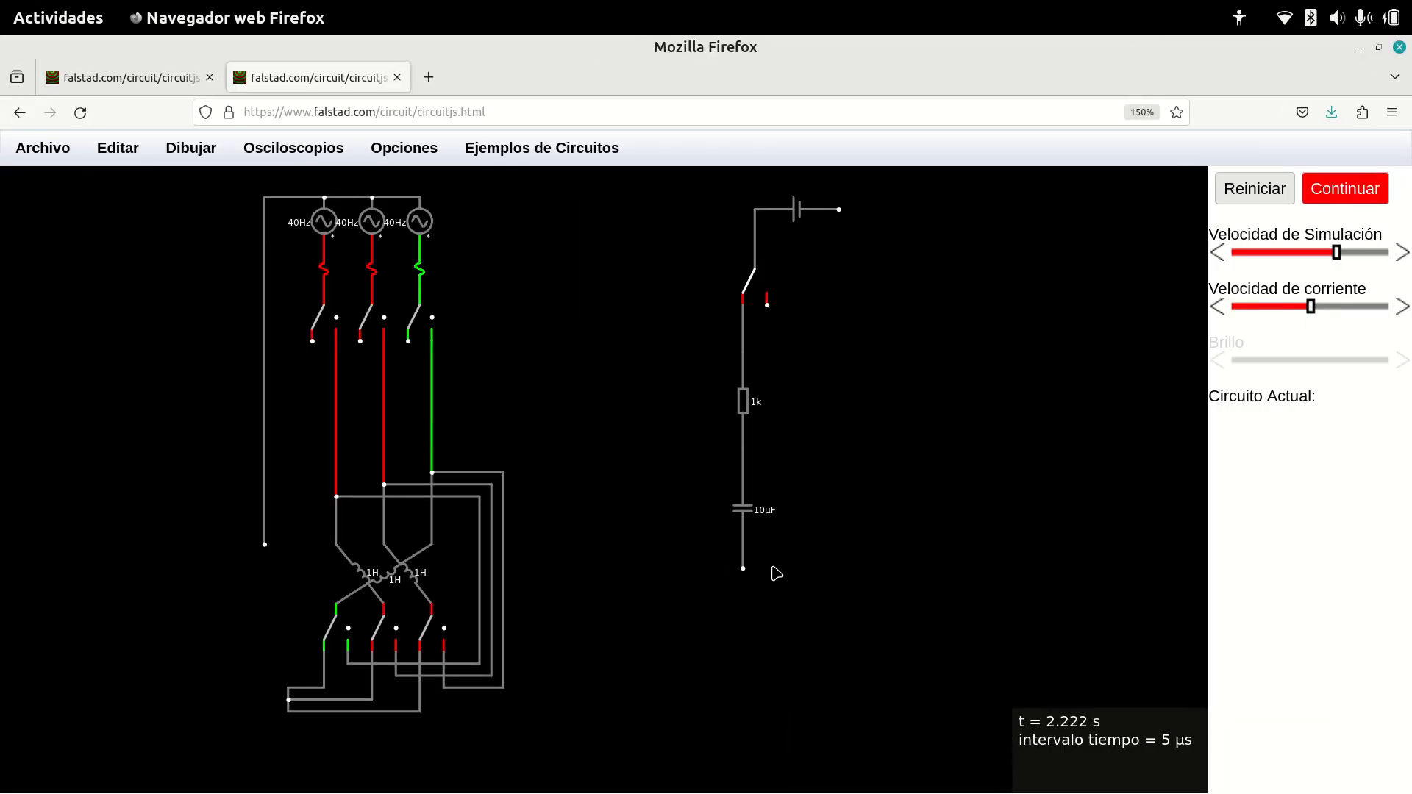
double_click(746, 520)
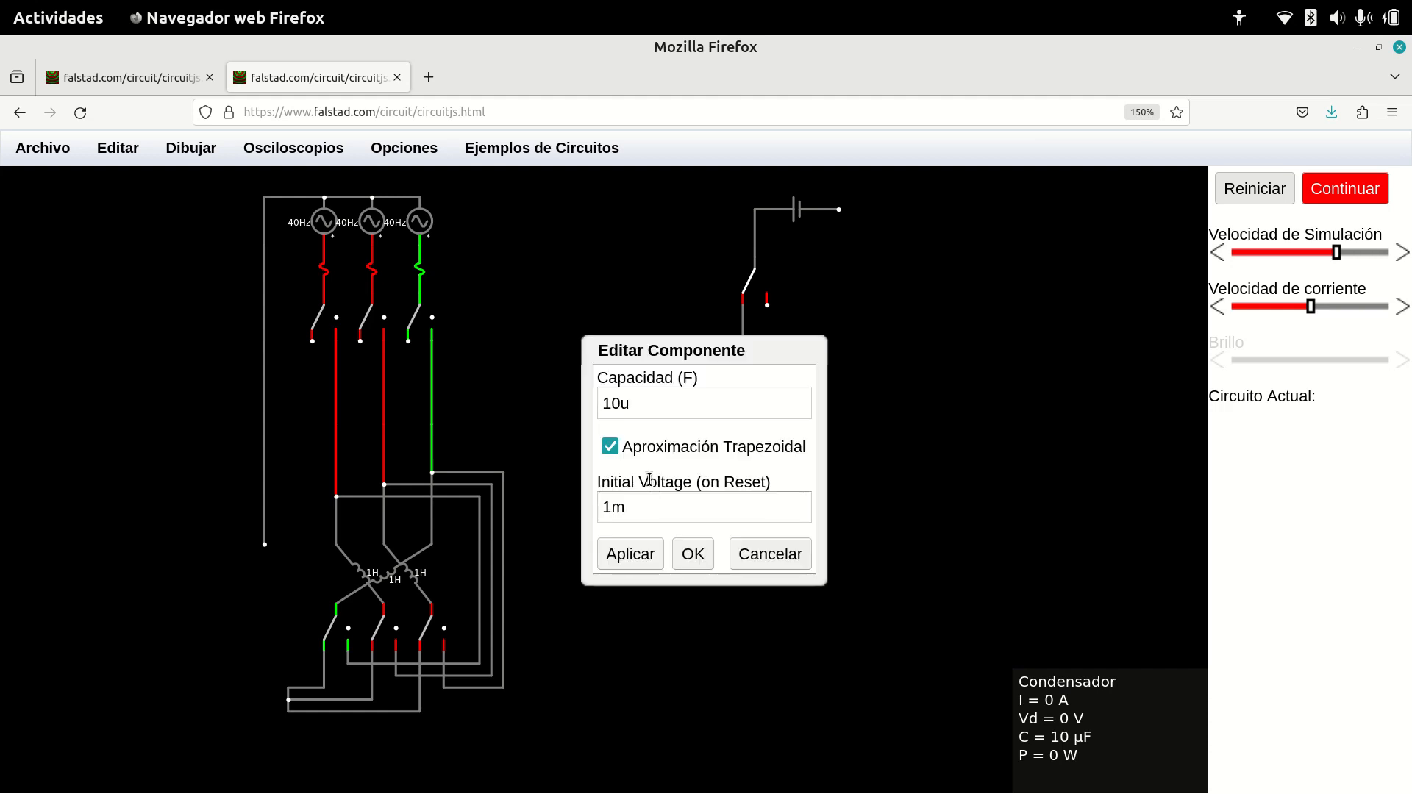
drag(648, 407, 605, 393)
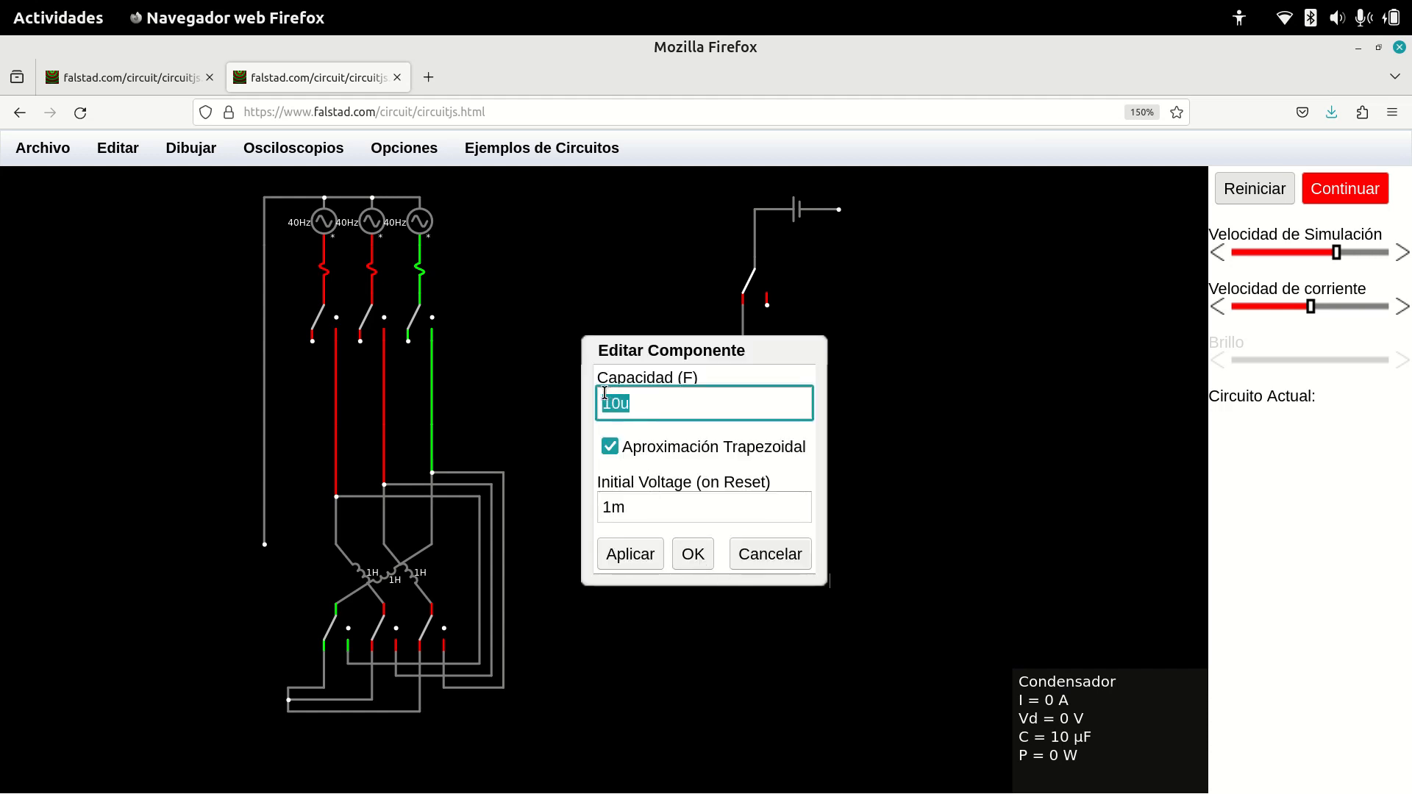
key(ctrl+alt+Right)
key(ctrl+alt+Left)
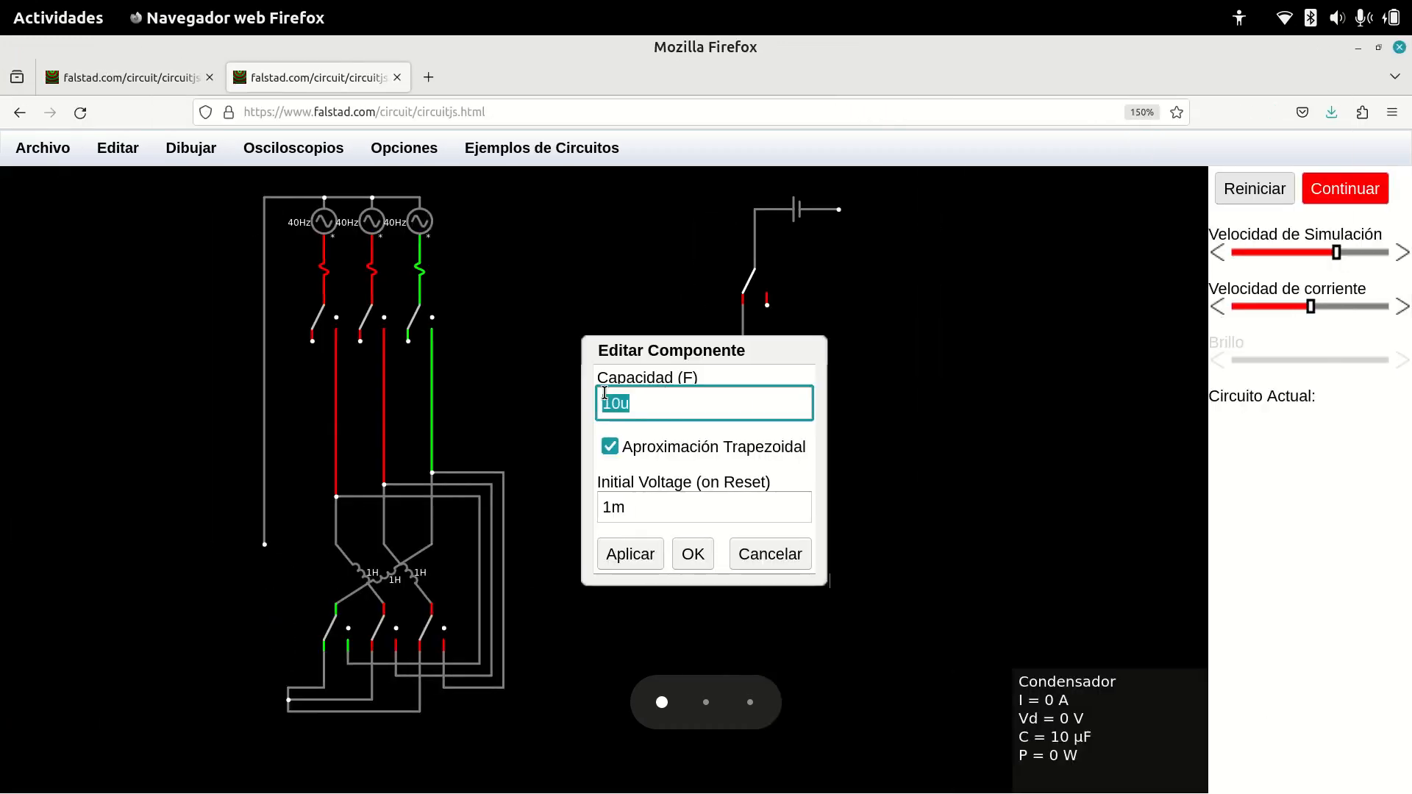
text(1.71m)
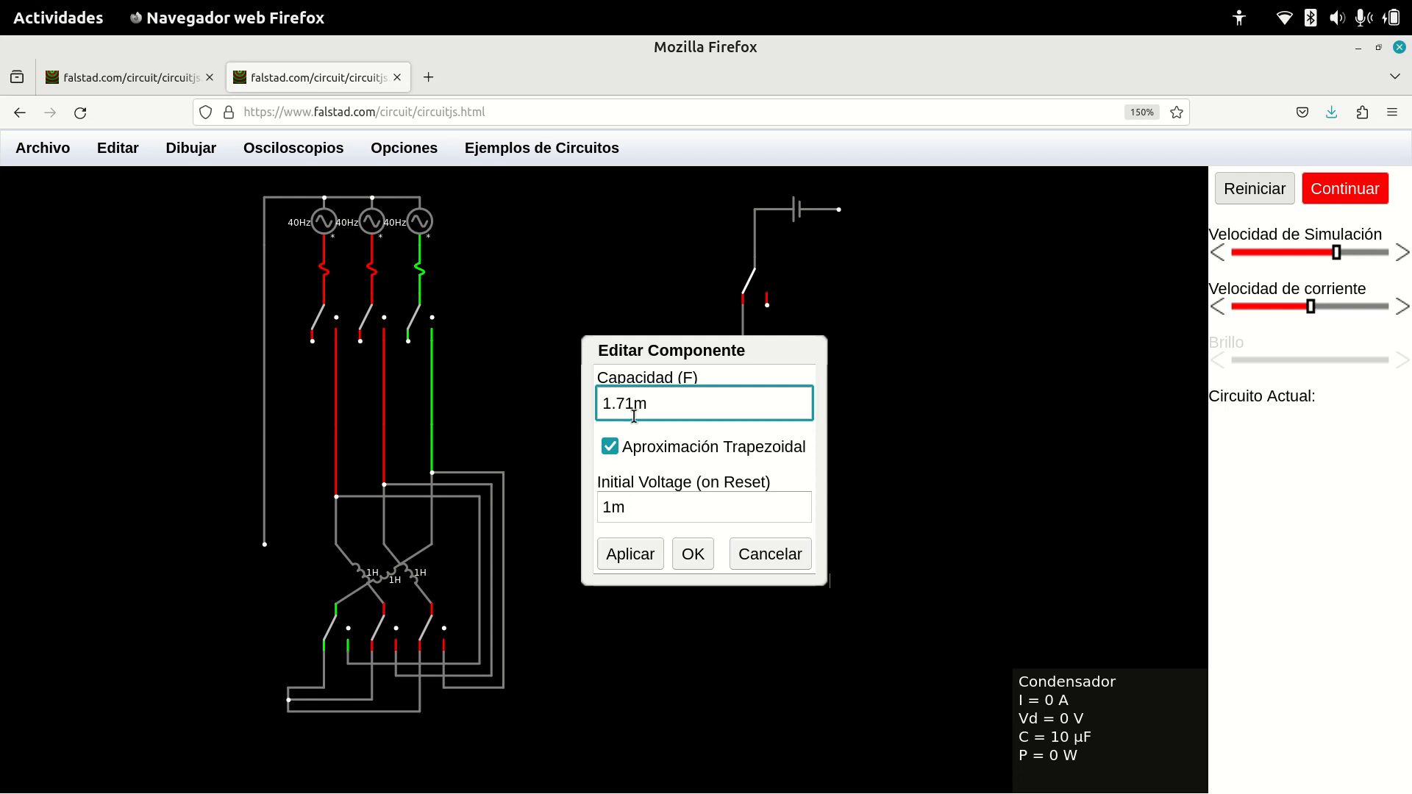
click(692, 556)
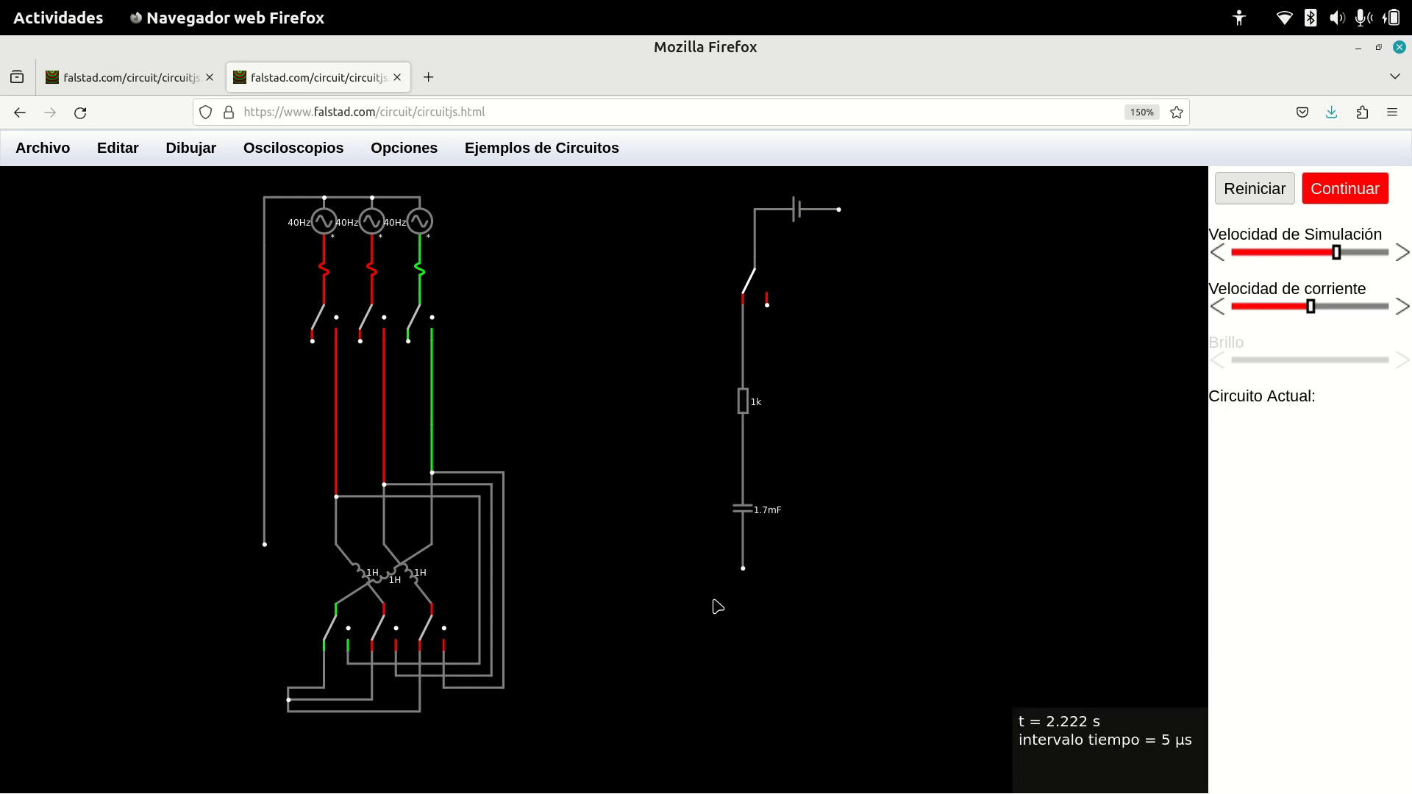
Close the control loop with wires from the capacitor's lower end to the source's right end, ground the lower-right corner, and restart the simulation briefly.
key(alt+Tab)
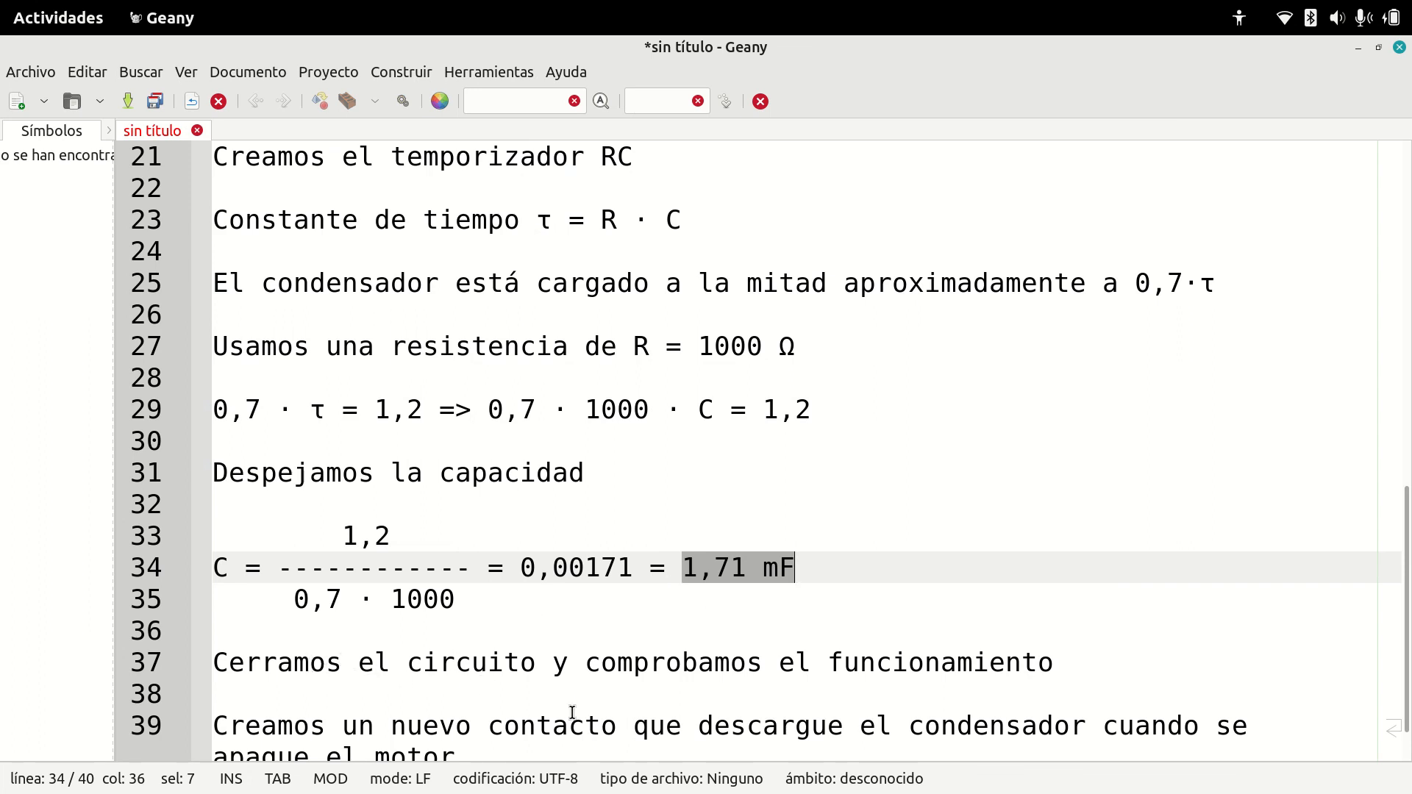
key(alt+Tab)
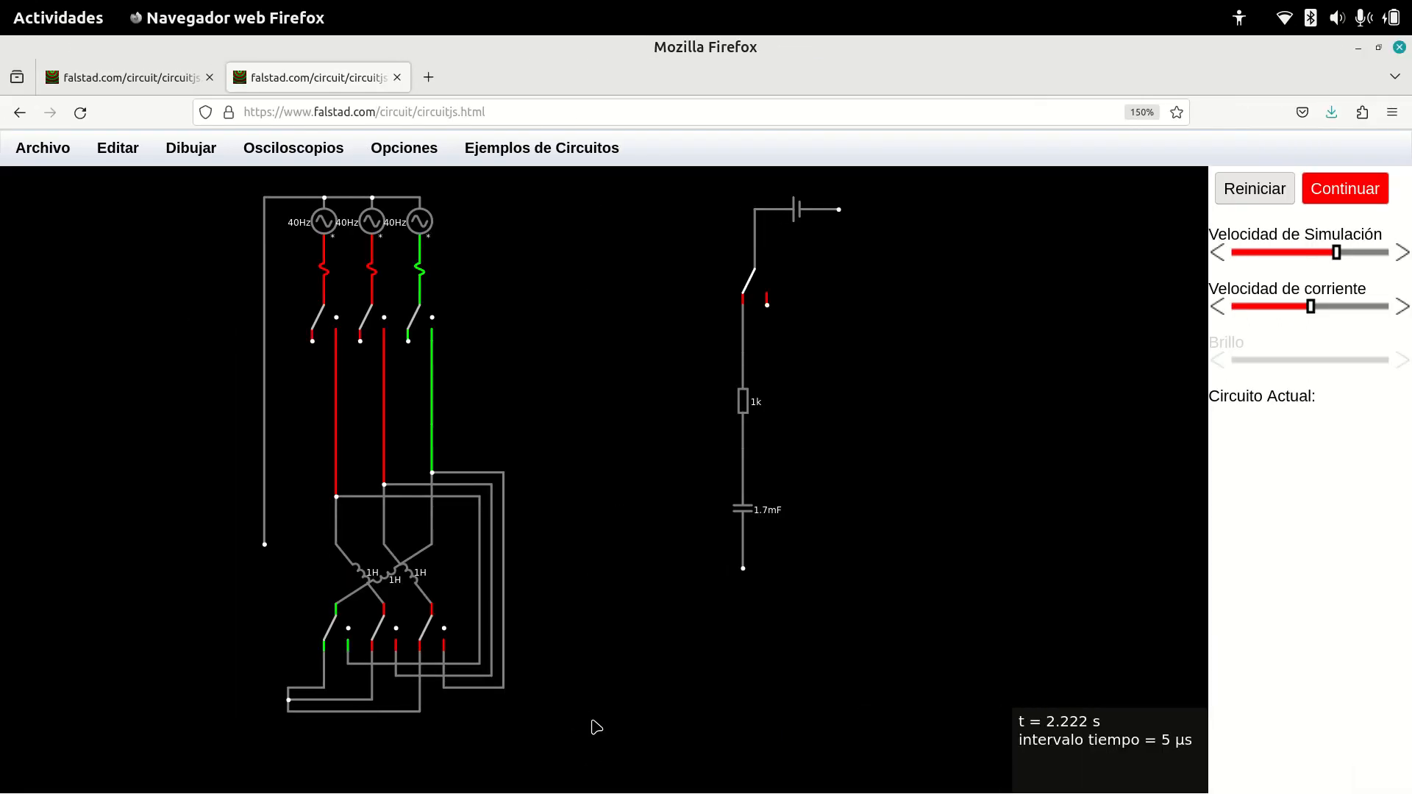
drag(743, 569, 855, 642)
drag(843, 213, 851, 639)
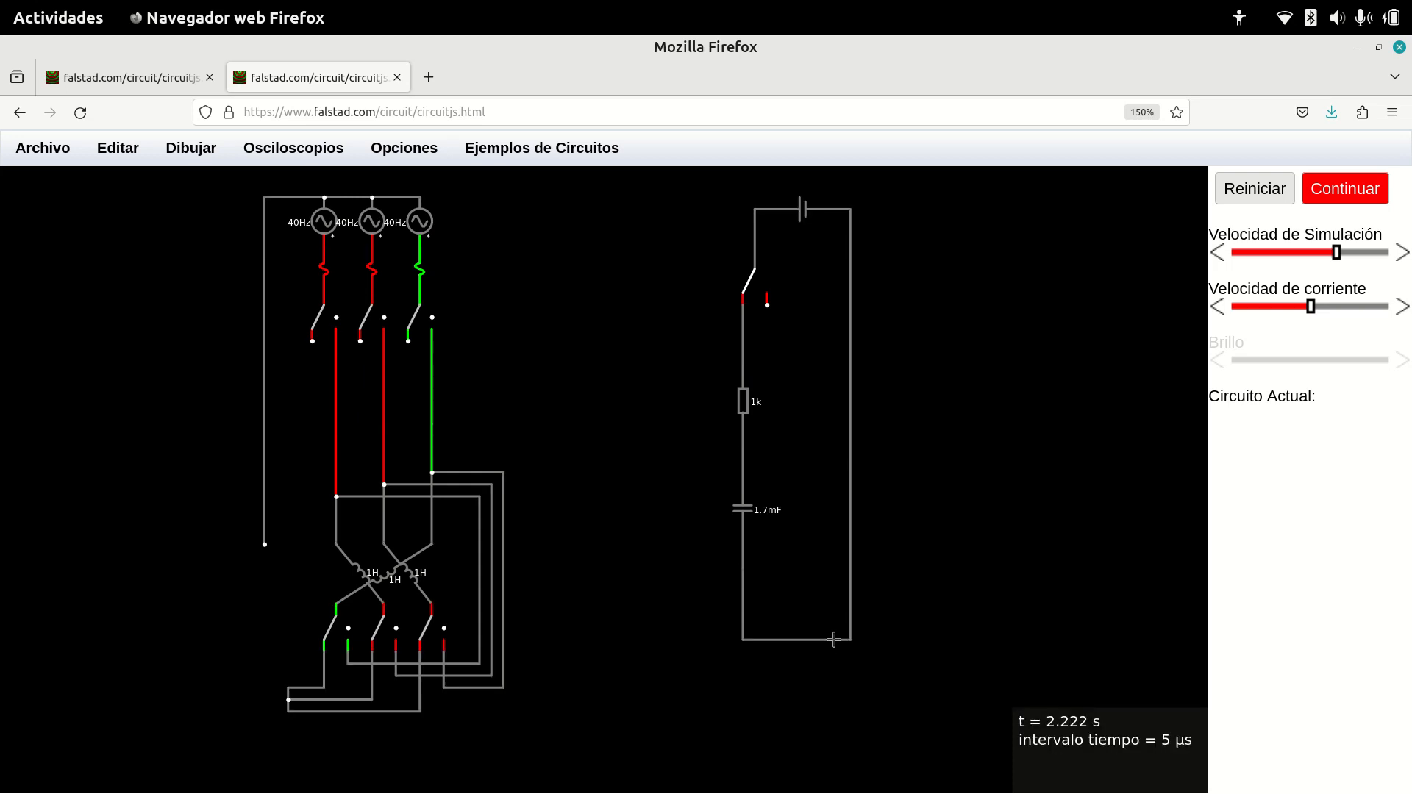
drag(851, 644, 851, 691)
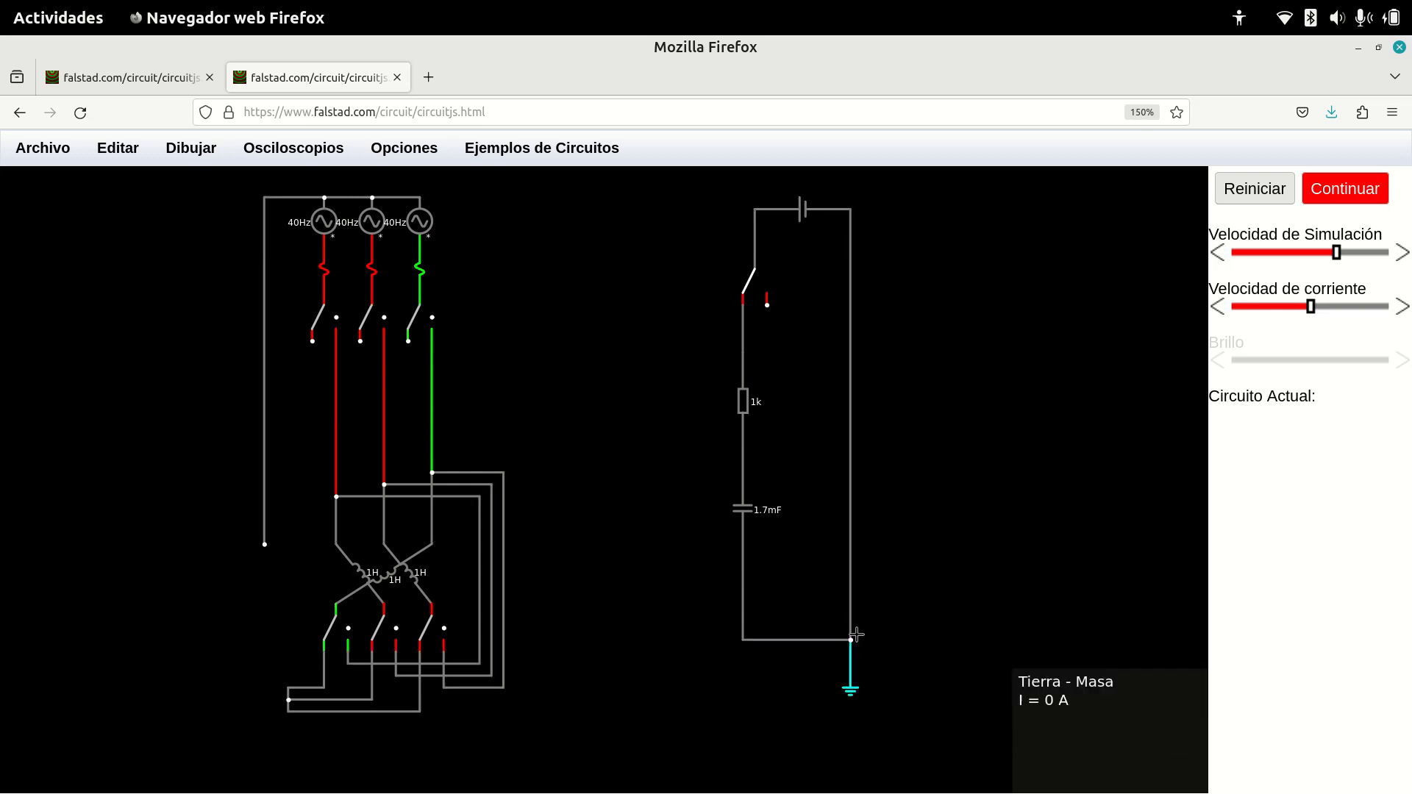
click(1225, 192)
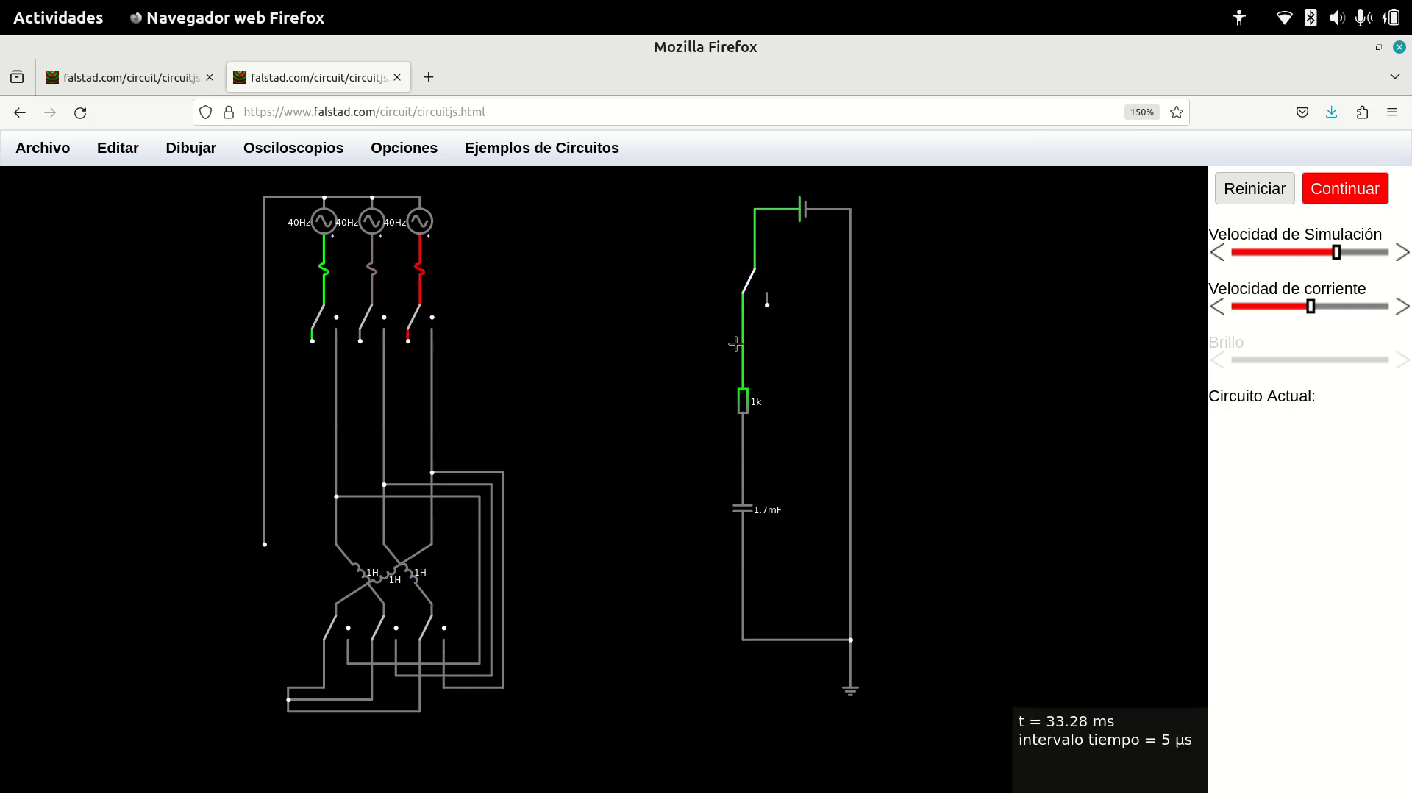
Wire the three line contacts' control inputs to the node above the resistor, and the star-delta contacts' control inputs to the node below it.
drag(742, 353, 616, 325)
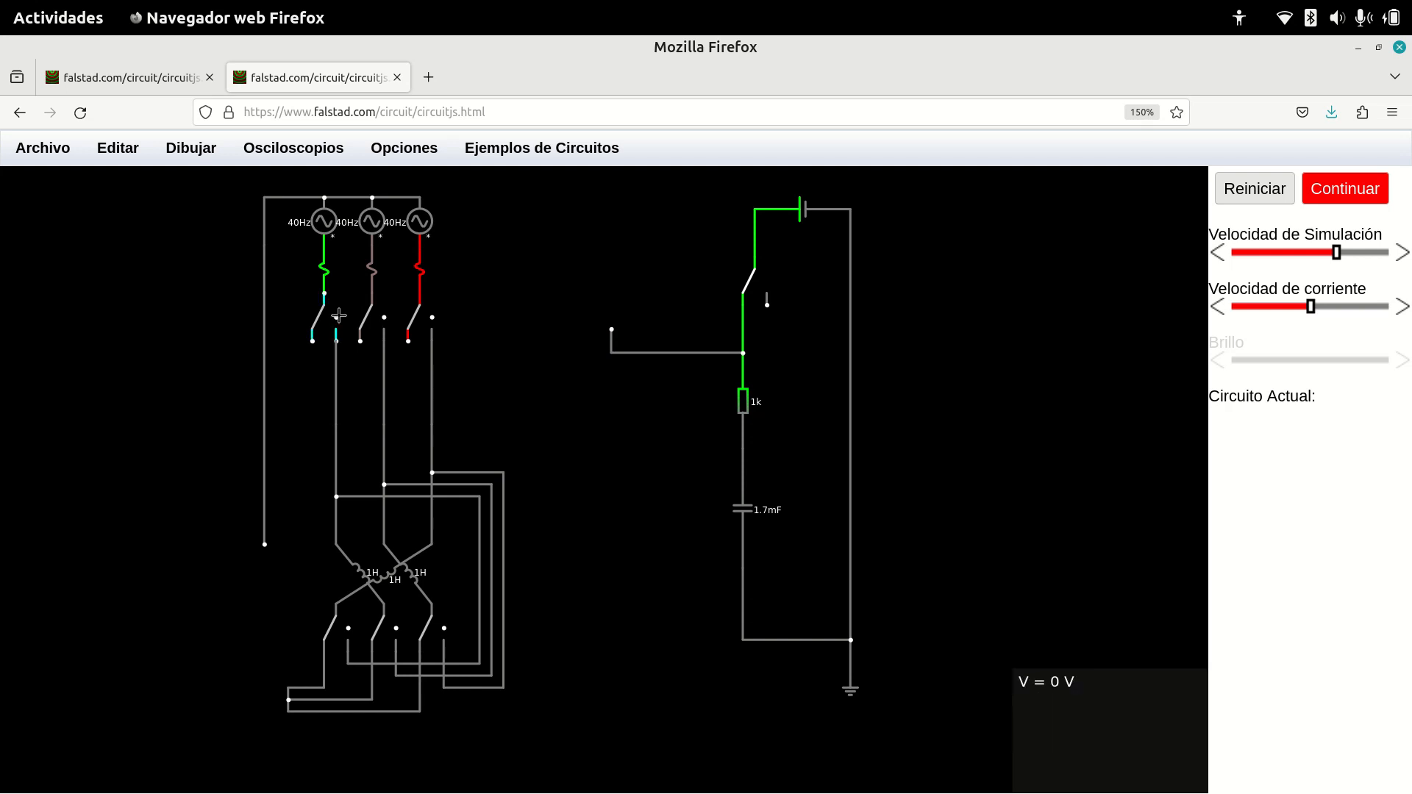
drag(337, 316, 444, 305)
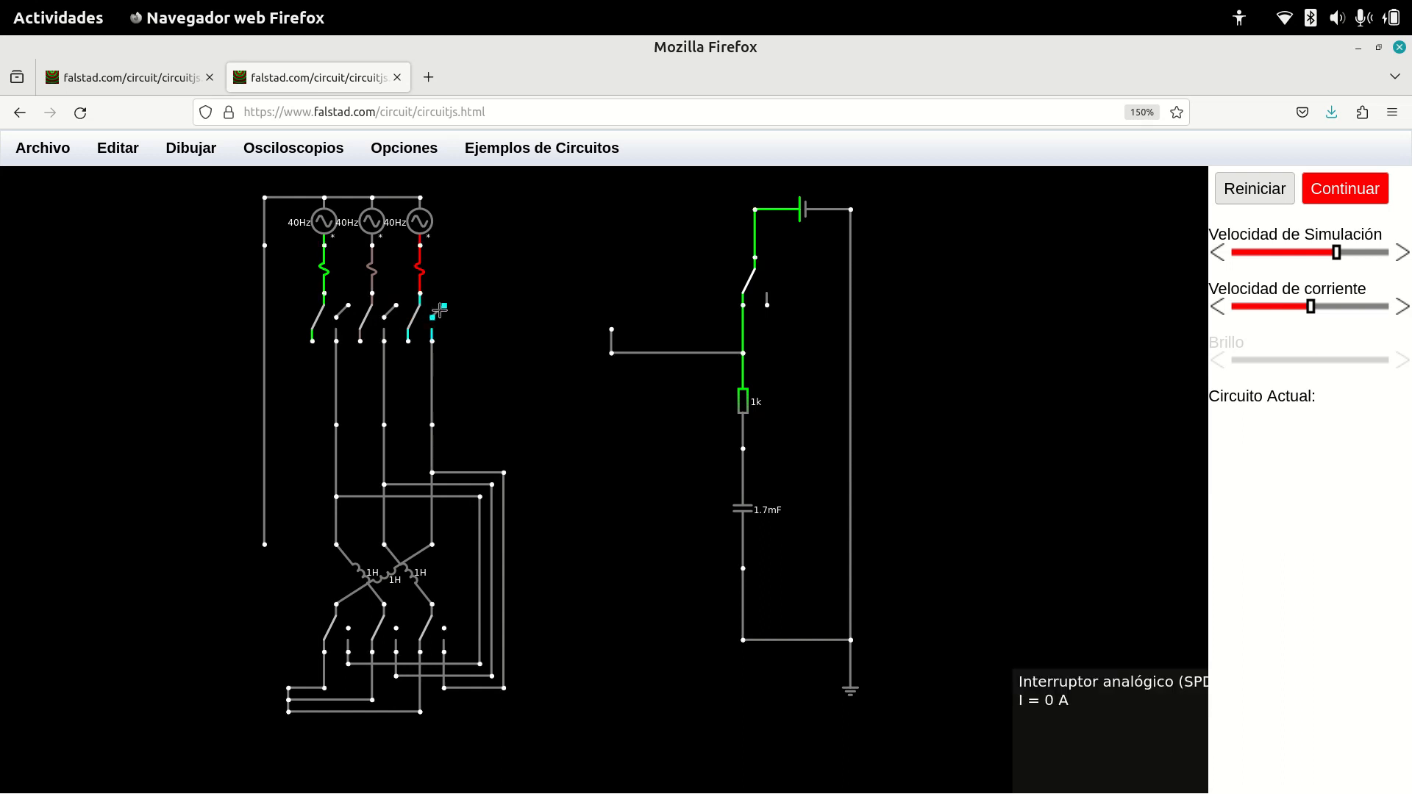
drag(349, 305, 396, 305)
drag(396, 305, 611, 306)
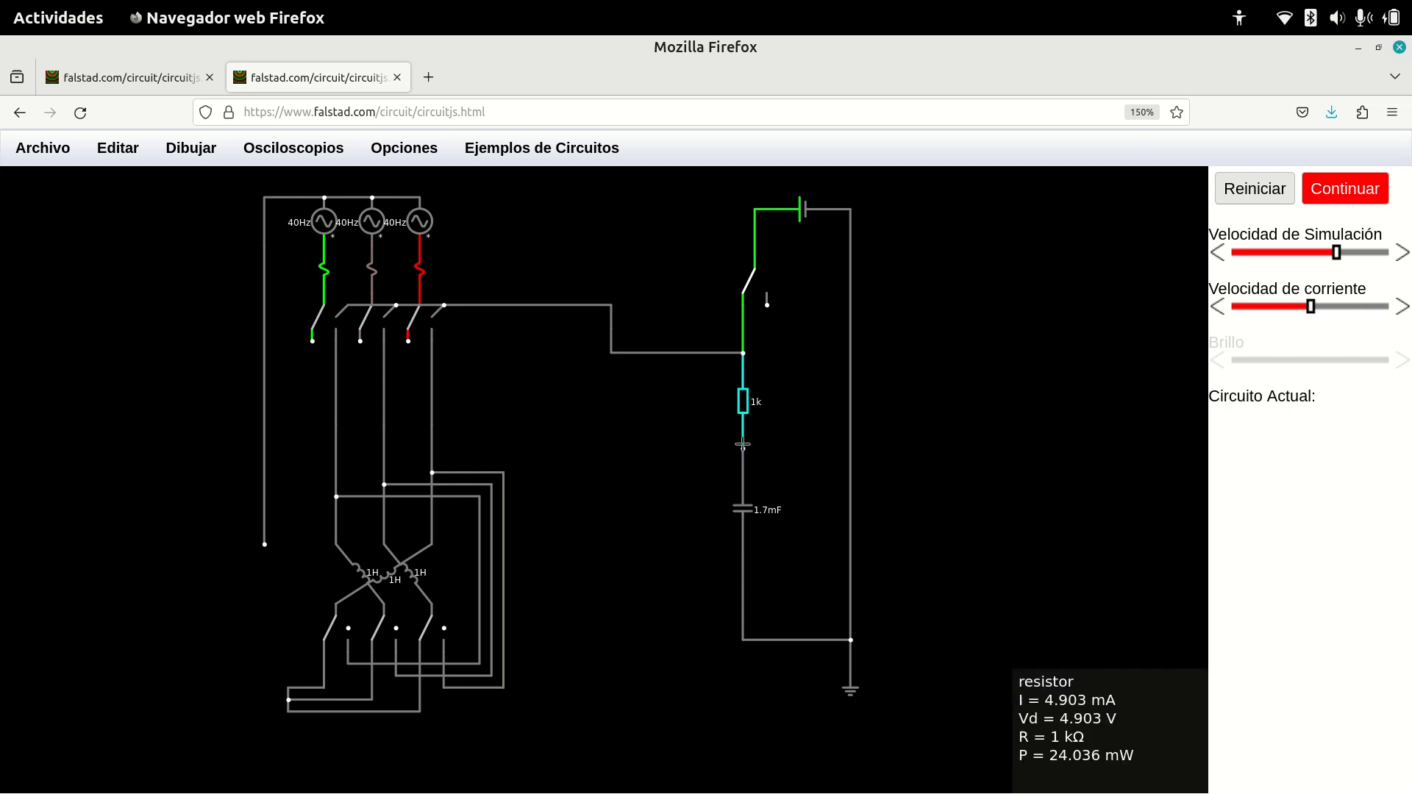
mouse_move(736, 448)
mouse_down()
mouse_move(624, 448)
mouse_move(628, 645)
mouse_move(625, 629)
mouse_up()
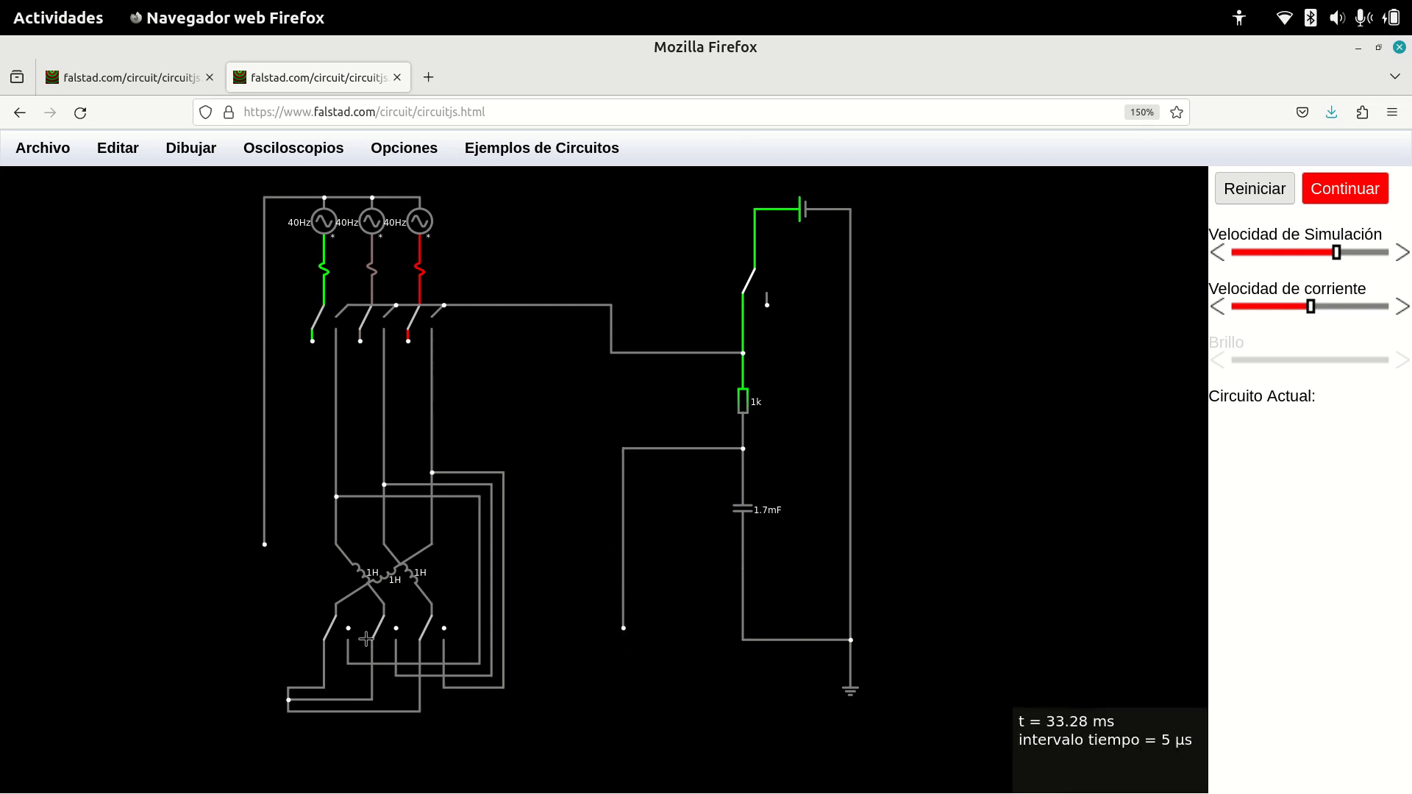
drag(349, 630, 624, 631)
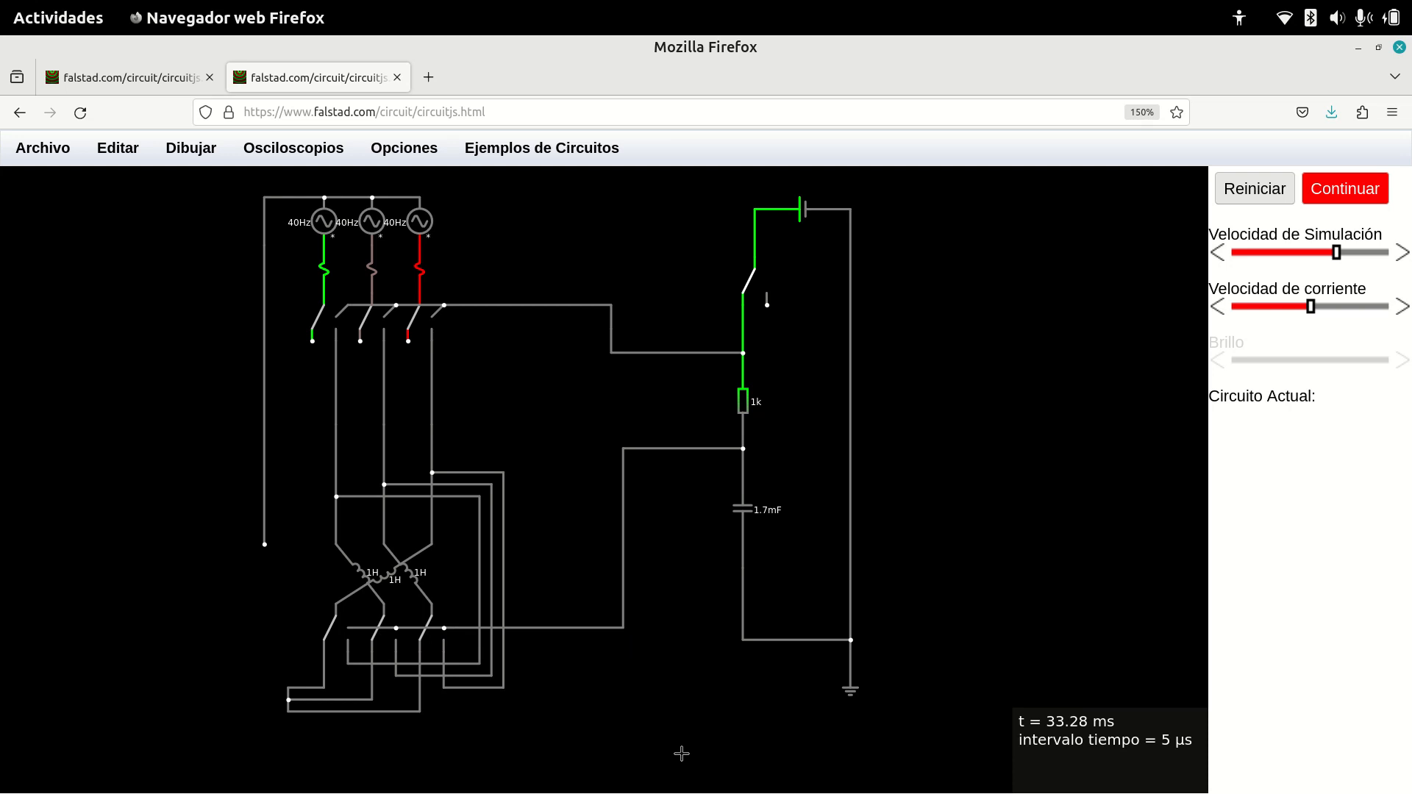
Run the simulation from reset, stop it, flip the control switch to its right contact and rerun from reset.
click(1254, 189)
click(1255, 189)
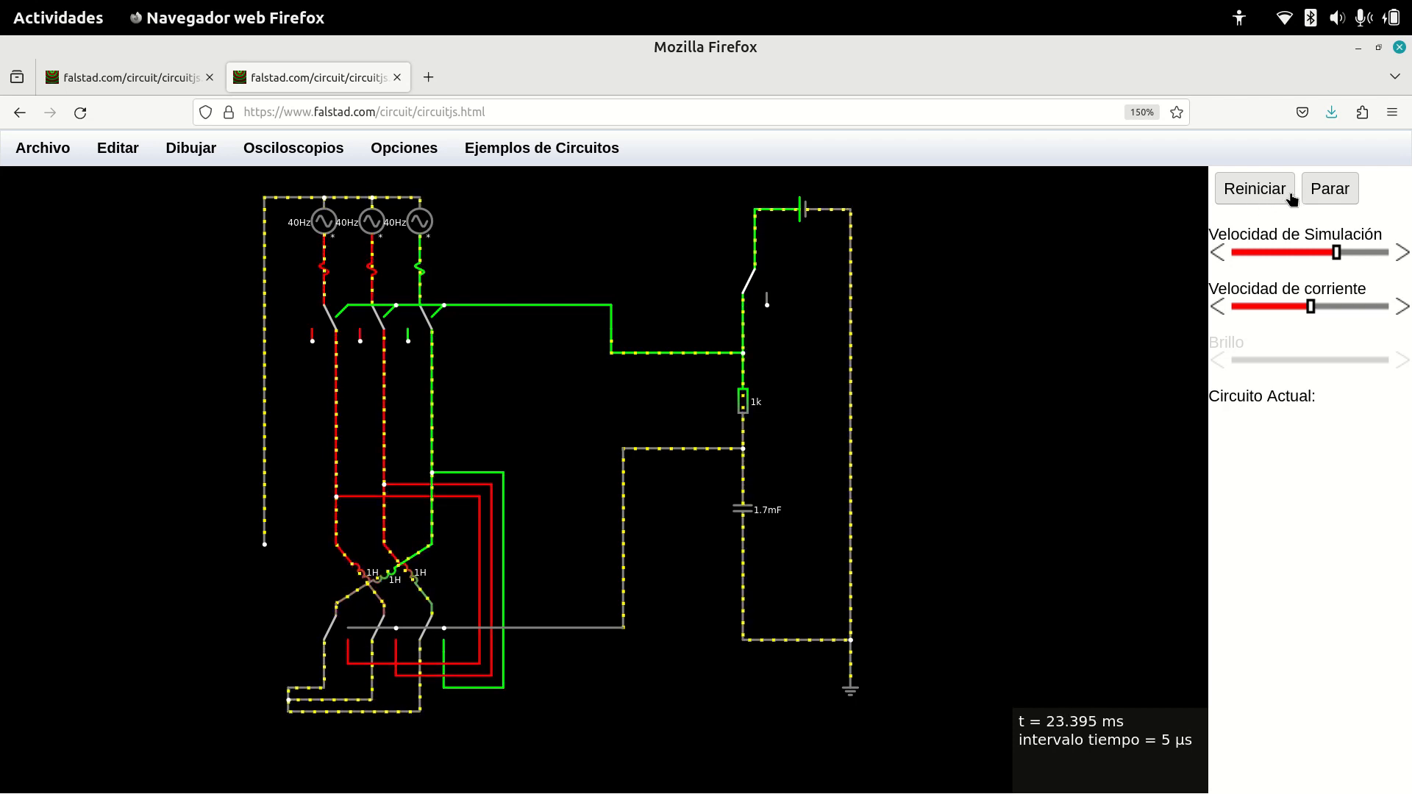
click(1330, 189)
click(750, 283)
click(1246, 195)
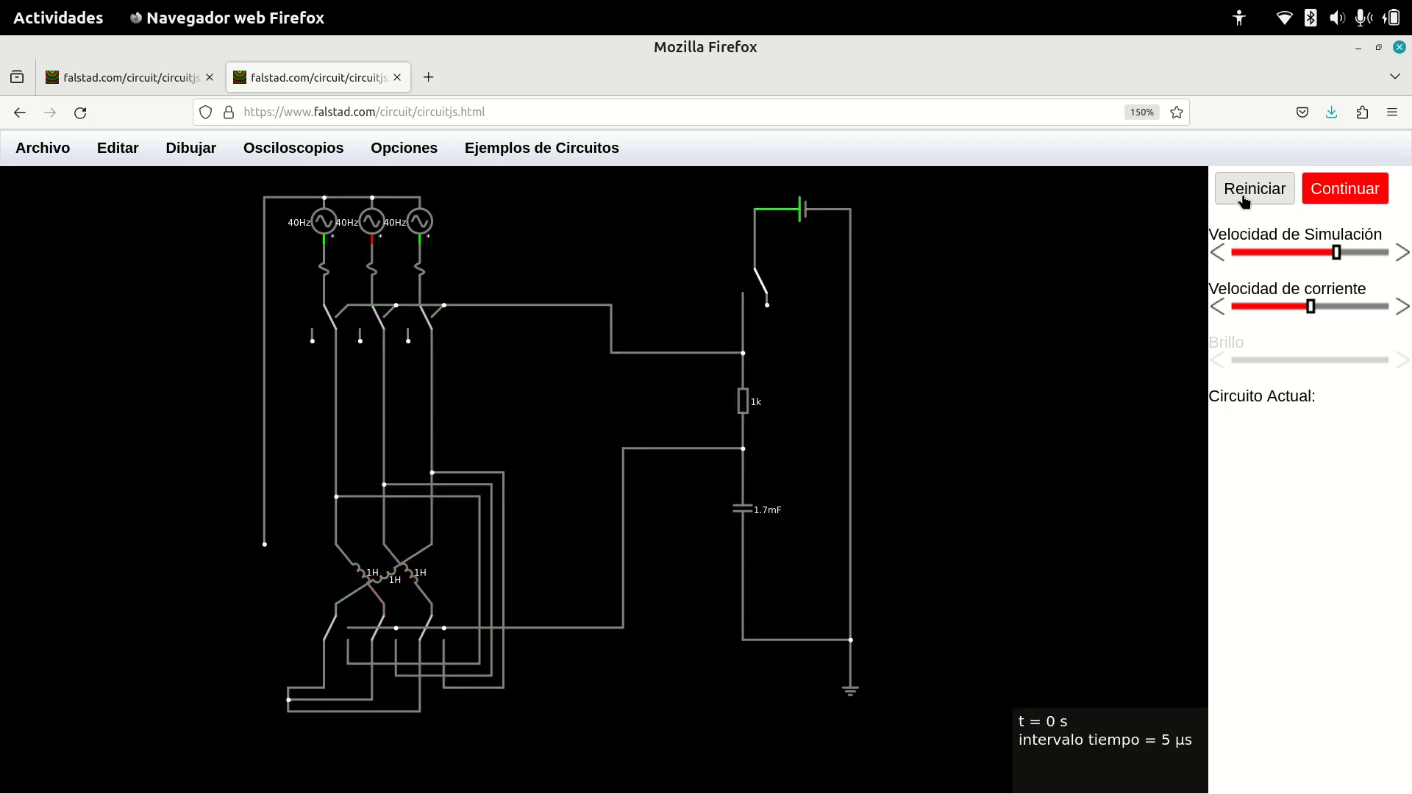
click(1246, 195)
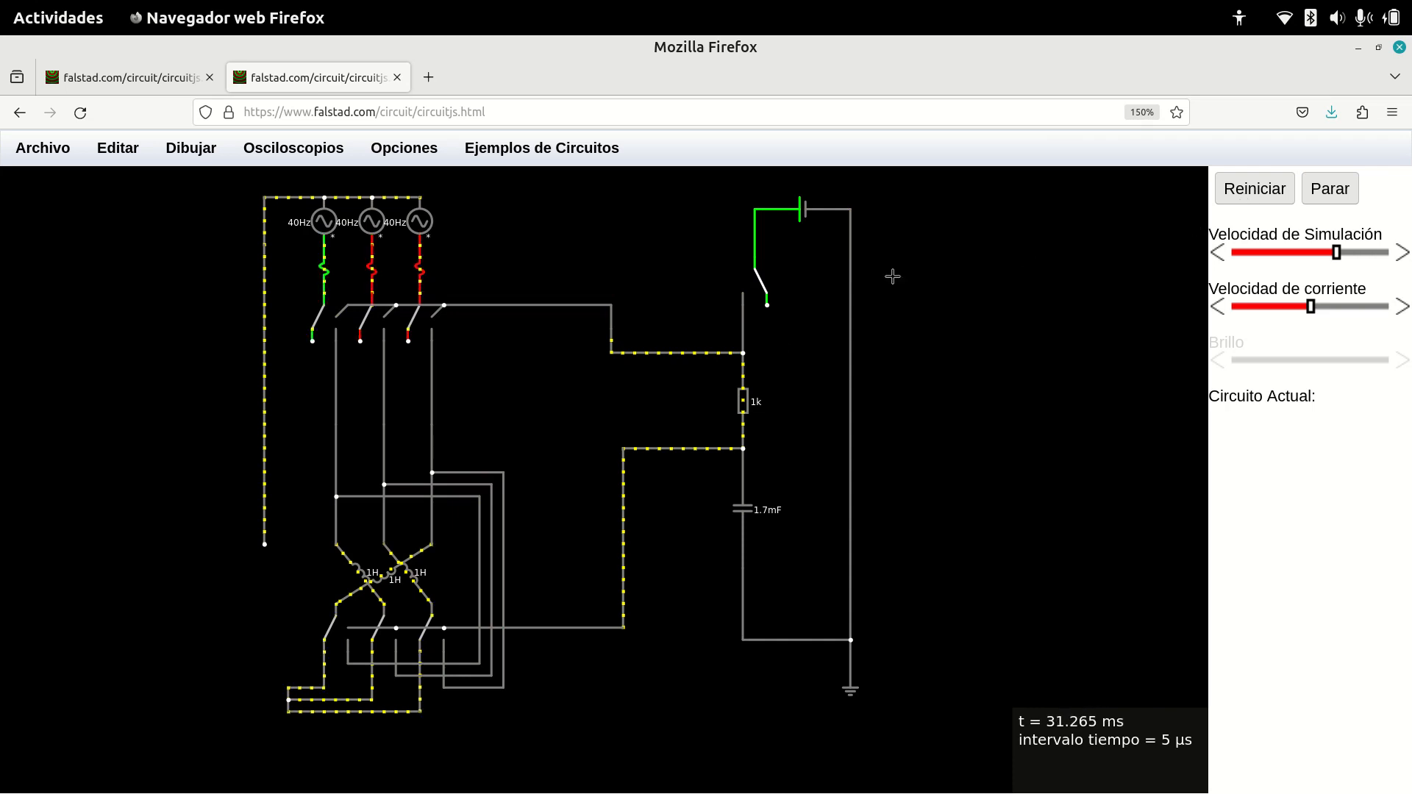
Connect the control switch to the timer, raise the simulation speed, then pause the run and resume it past the star-delta changeover.
click(760, 281)
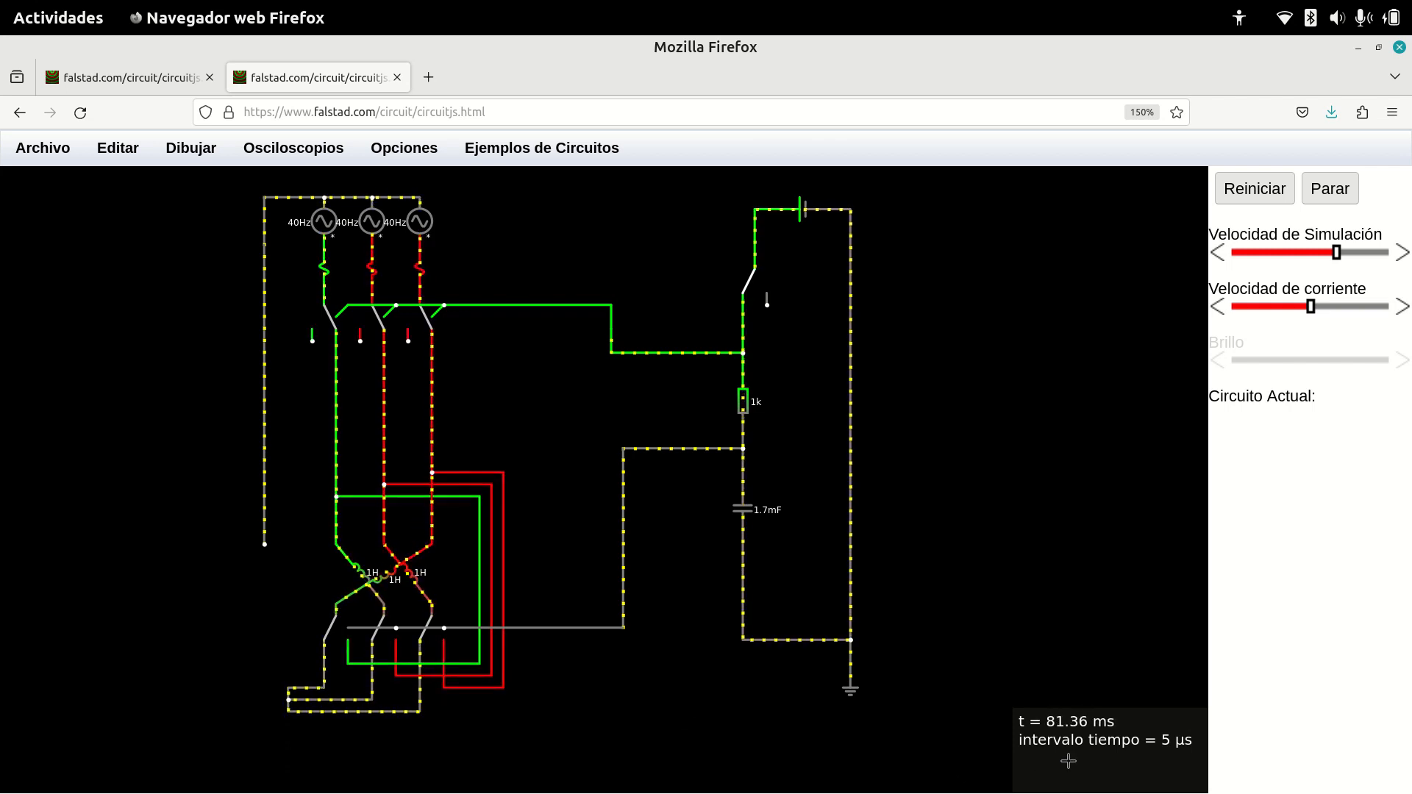
drag(1348, 252, 1366, 258)
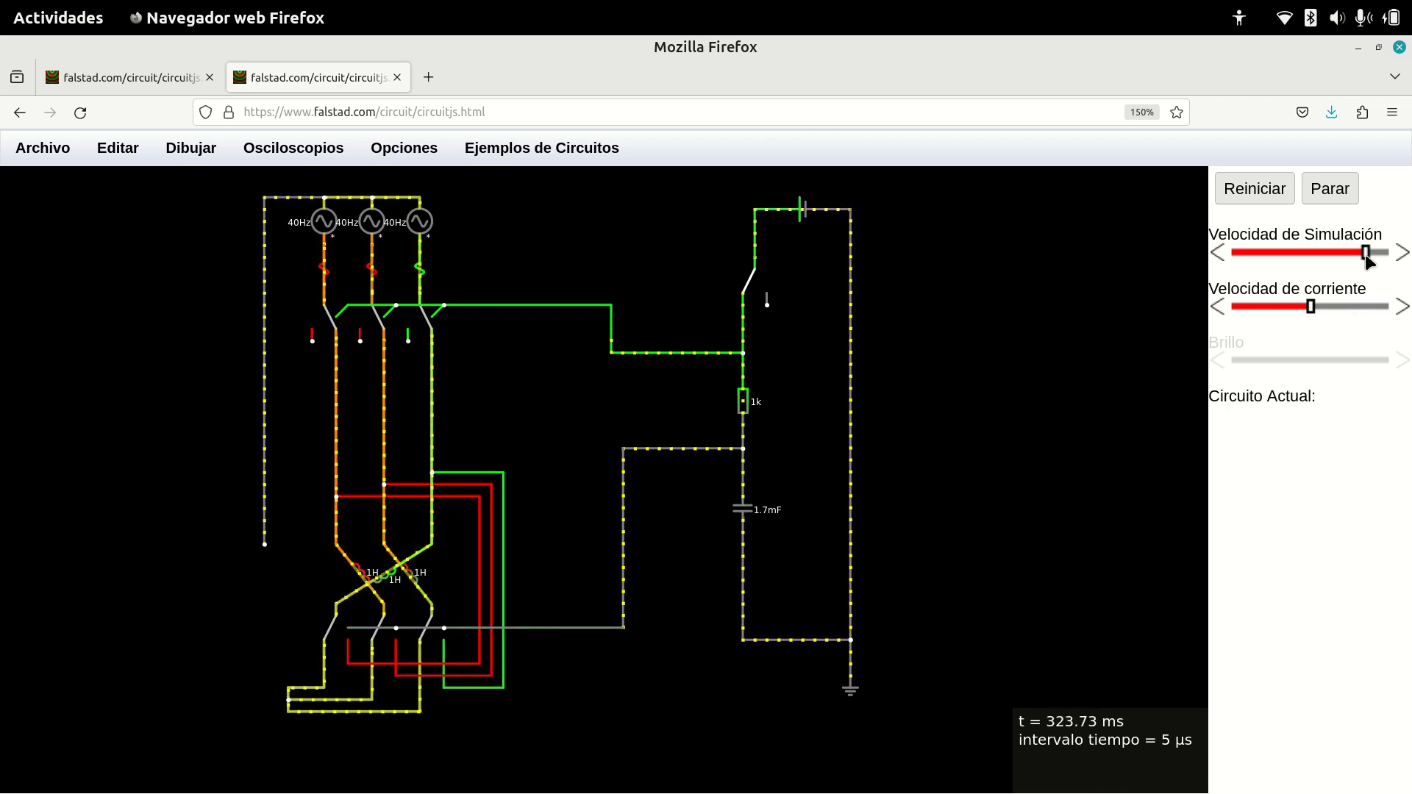
drag(1369, 258, 1367, 261)
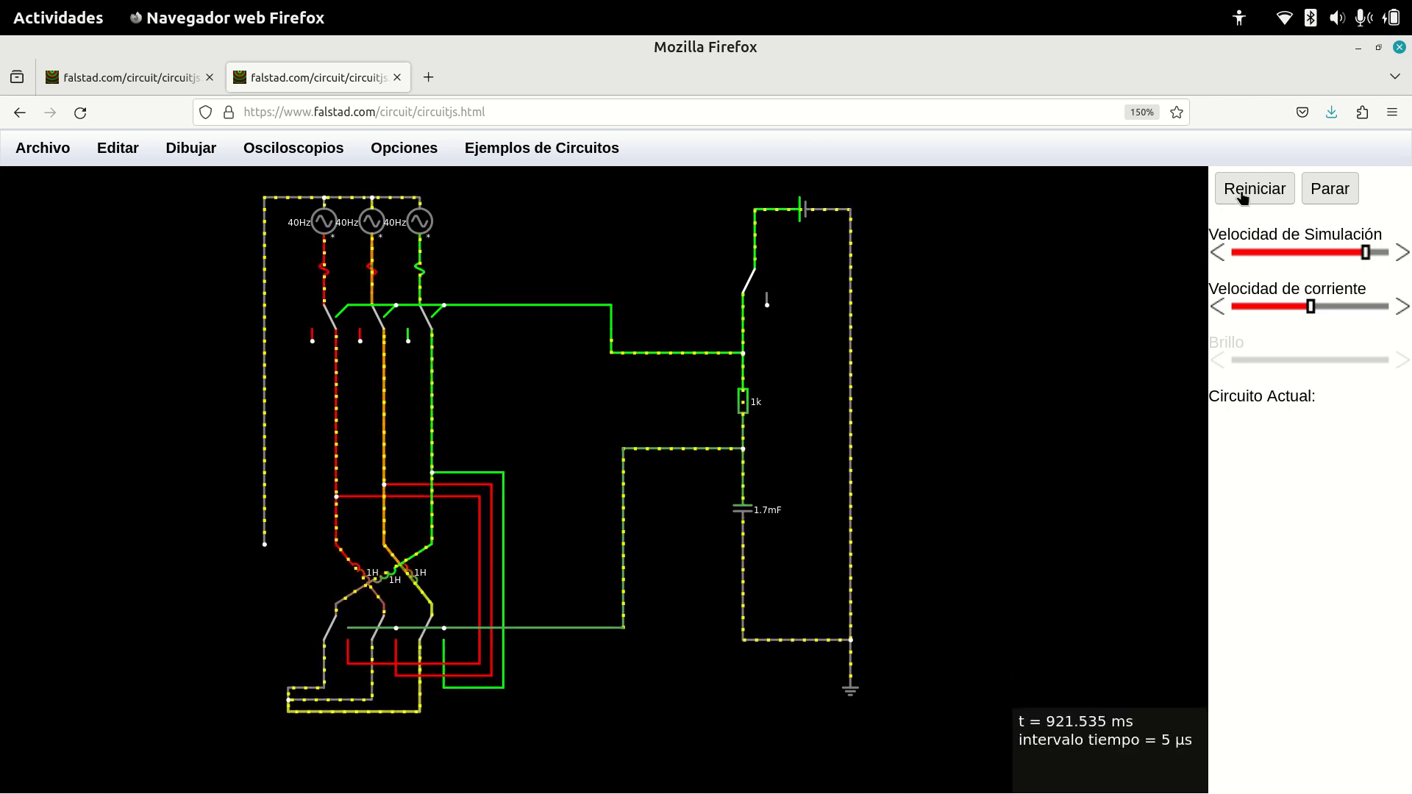
click(1334, 192)
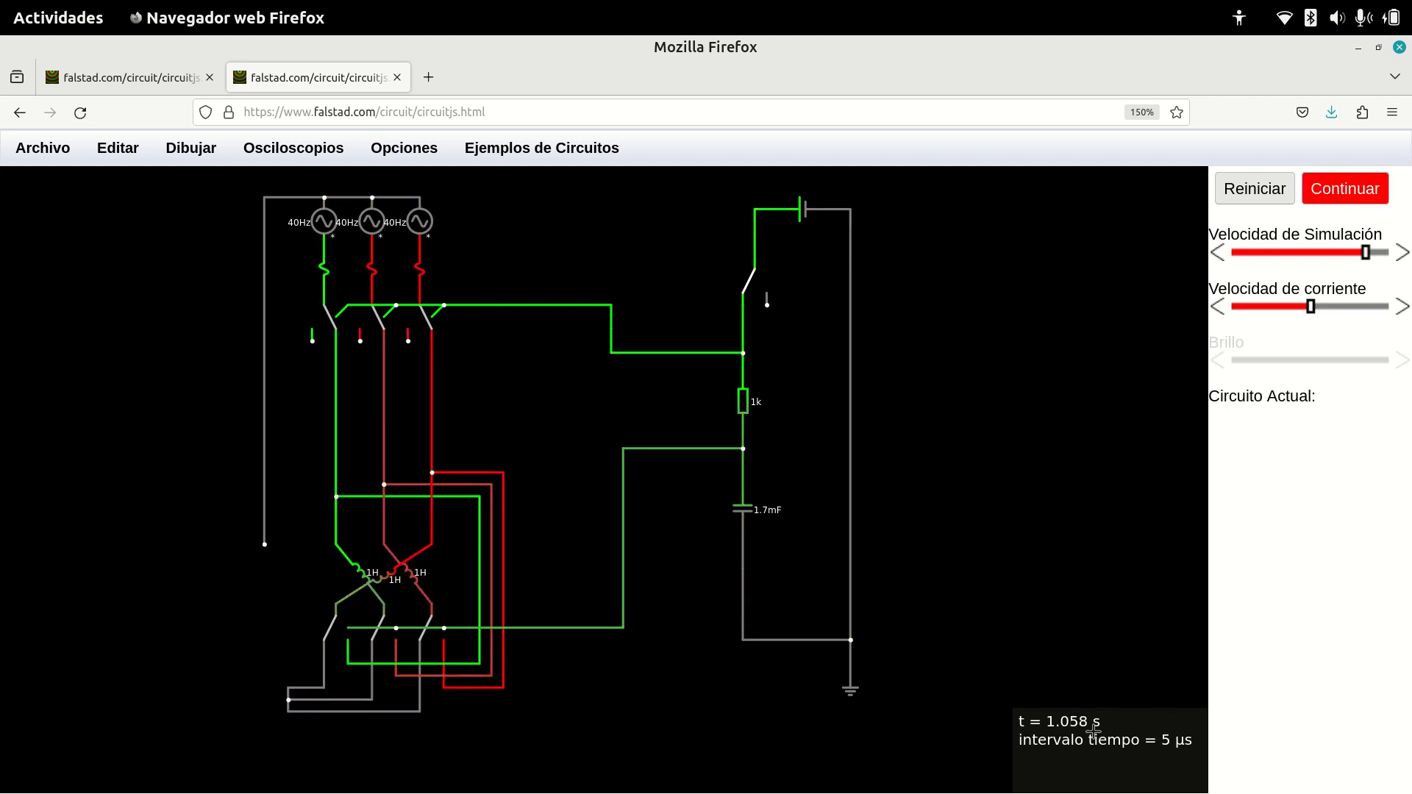
click(1352, 193)
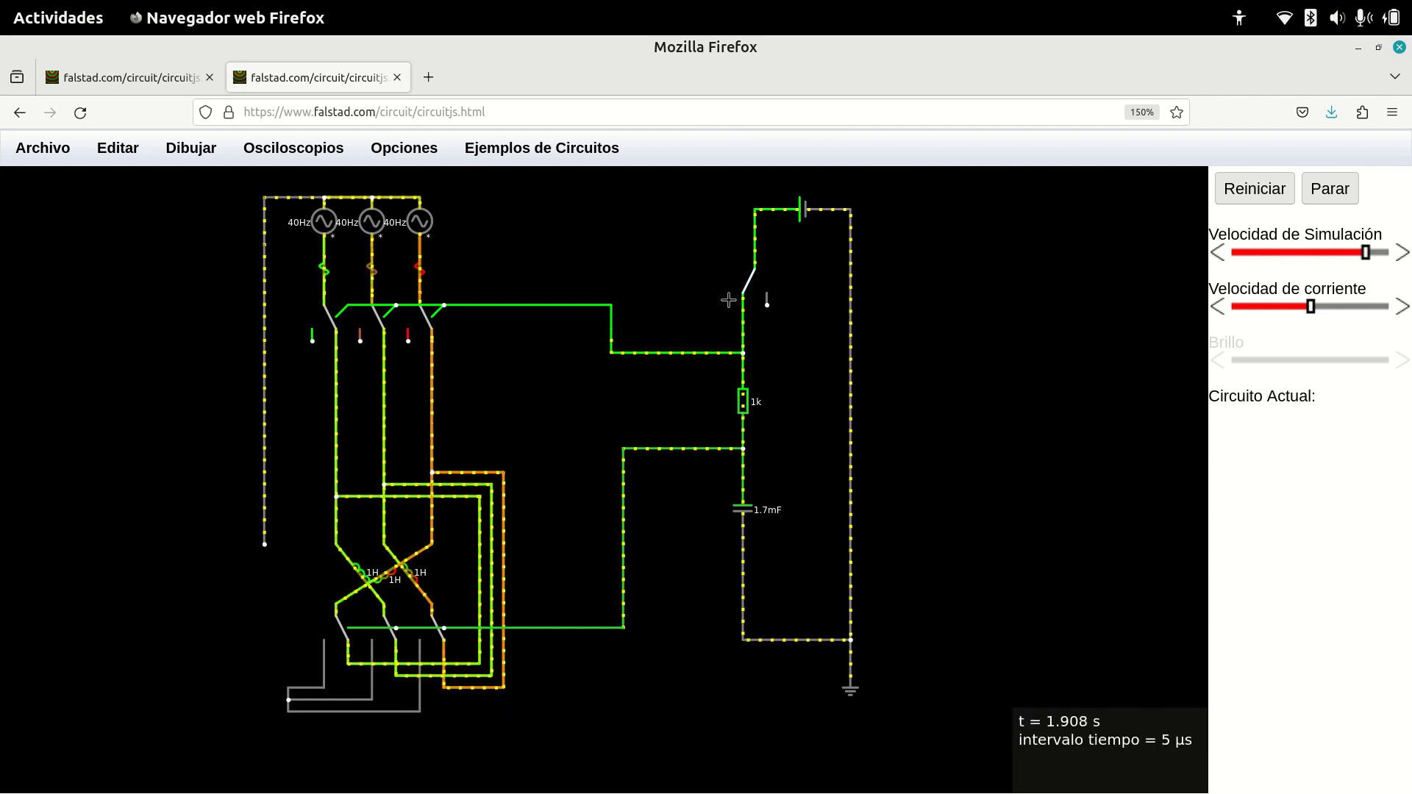
Disconnect the control switch from the timer, check the circuit around the capacitor and delta wiring, and stop the simulation.
click(751, 282)
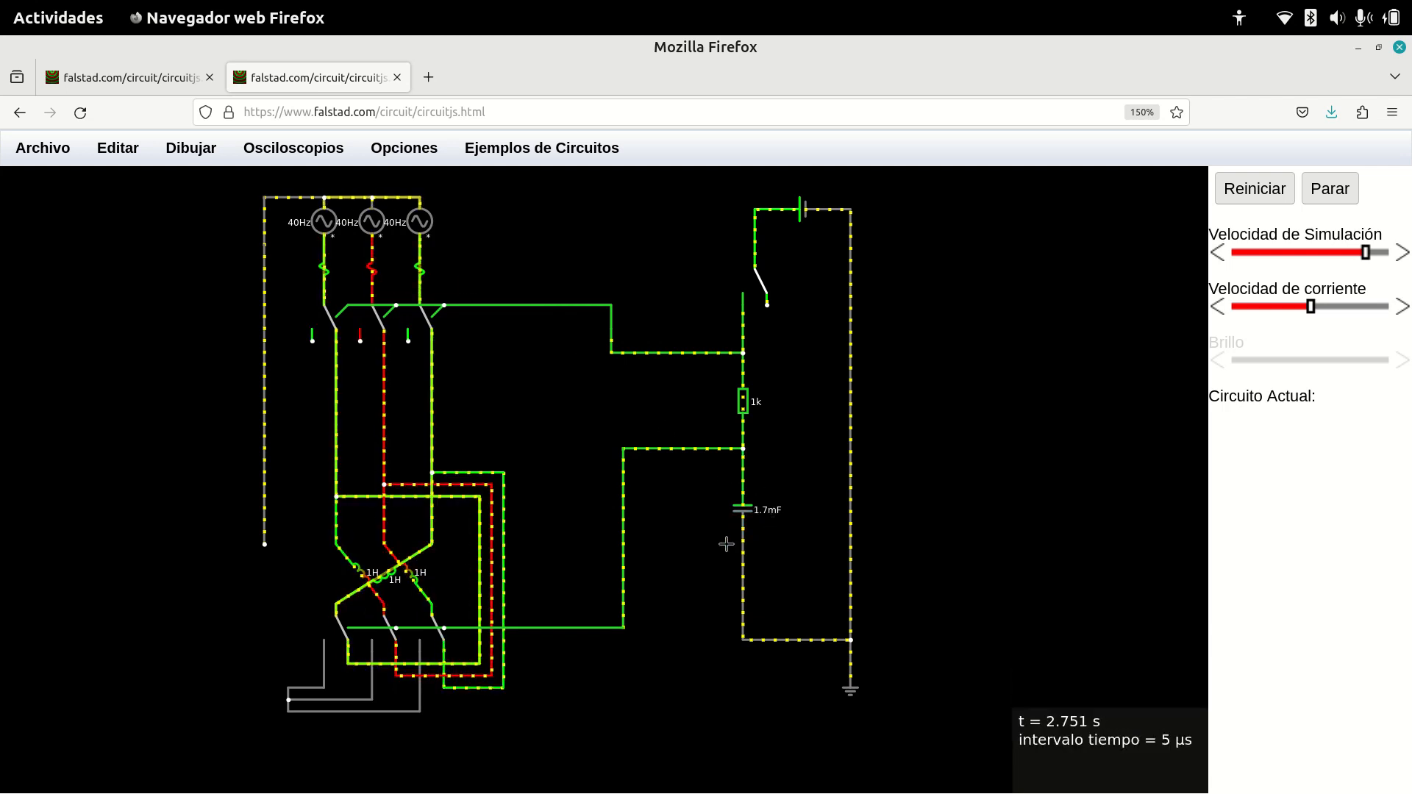
mouse_move(744, 511)
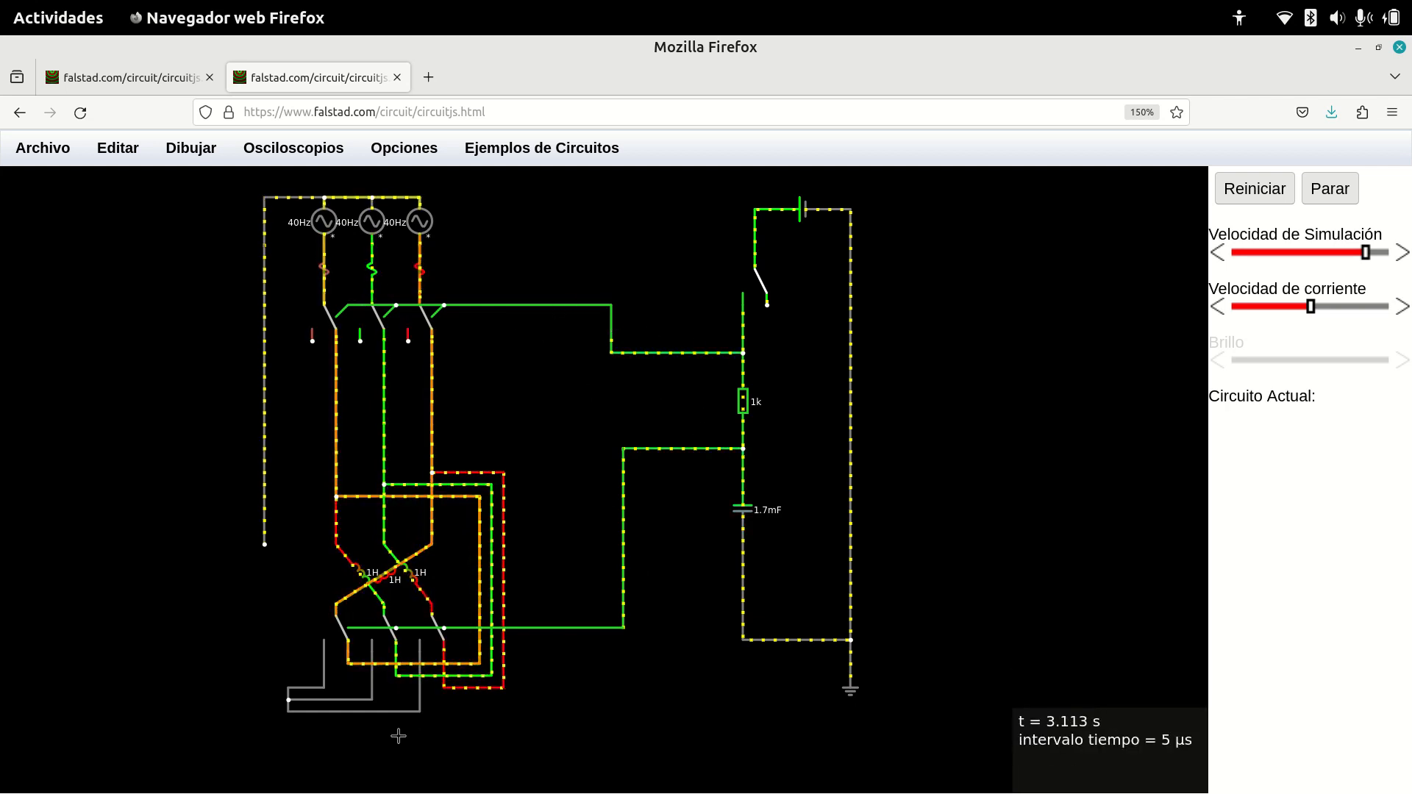
mouse_move(535, 689)
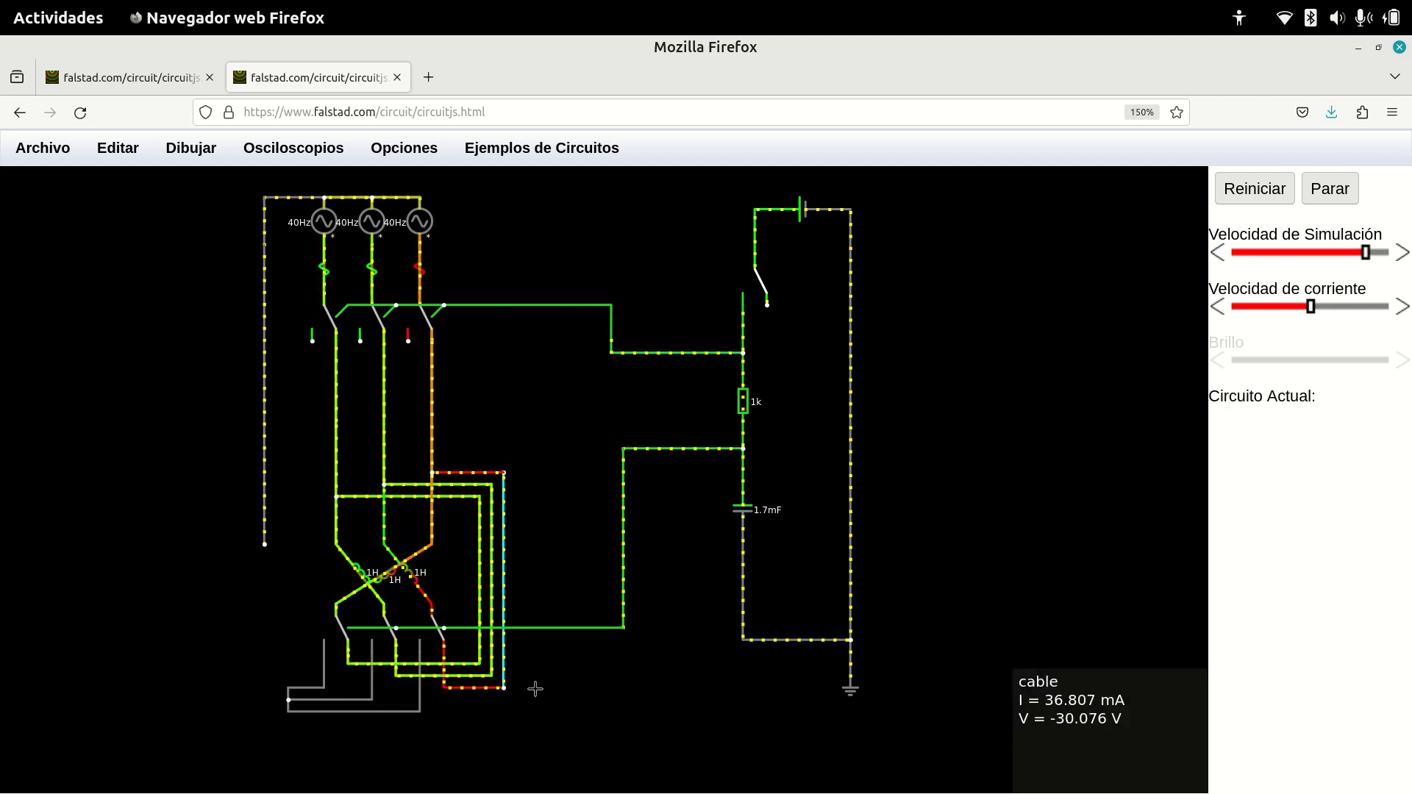
click(1330, 190)
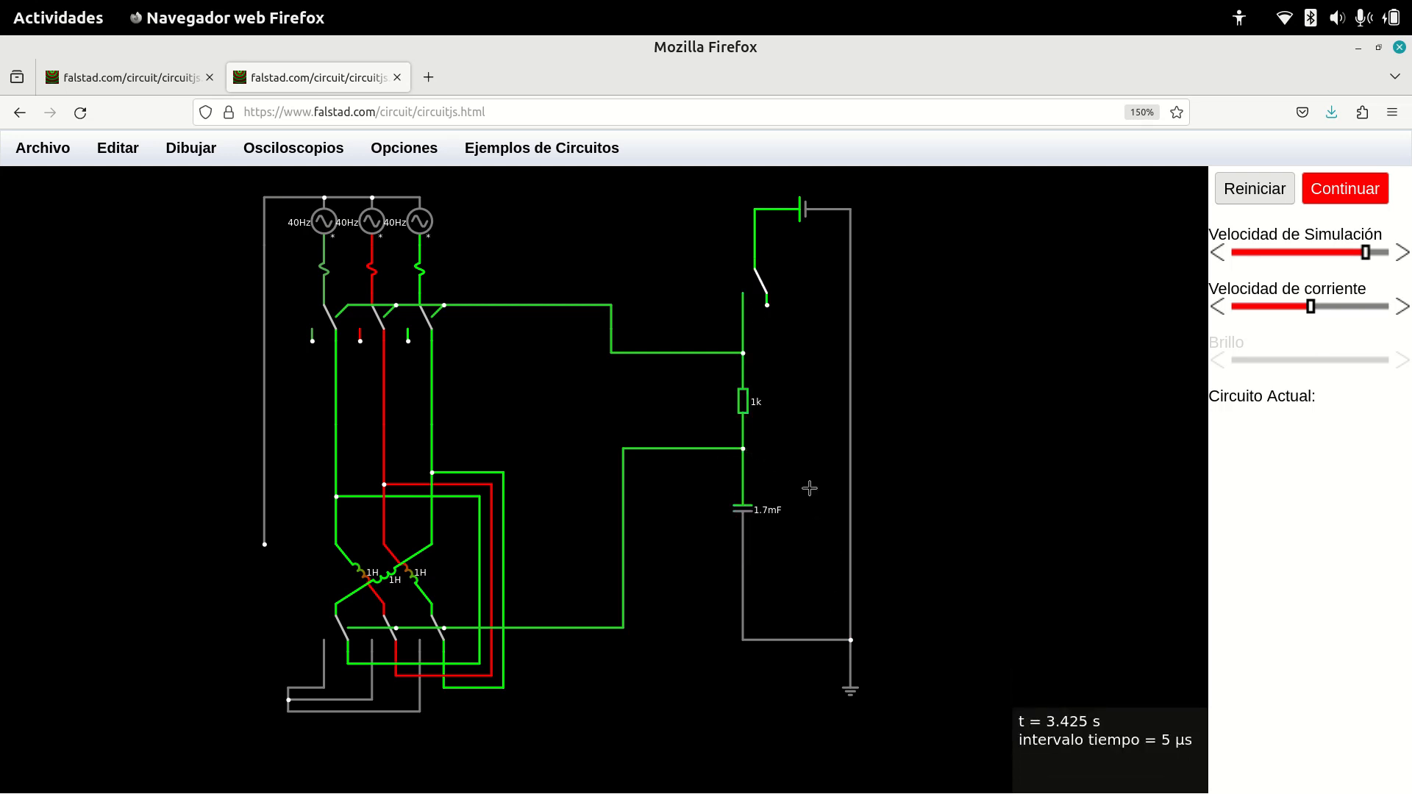
Assign the control switch to switch group 1.
right_click(761, 285)
click(781, 302)
click(639, 446)
key(BackSpace)
text(1)
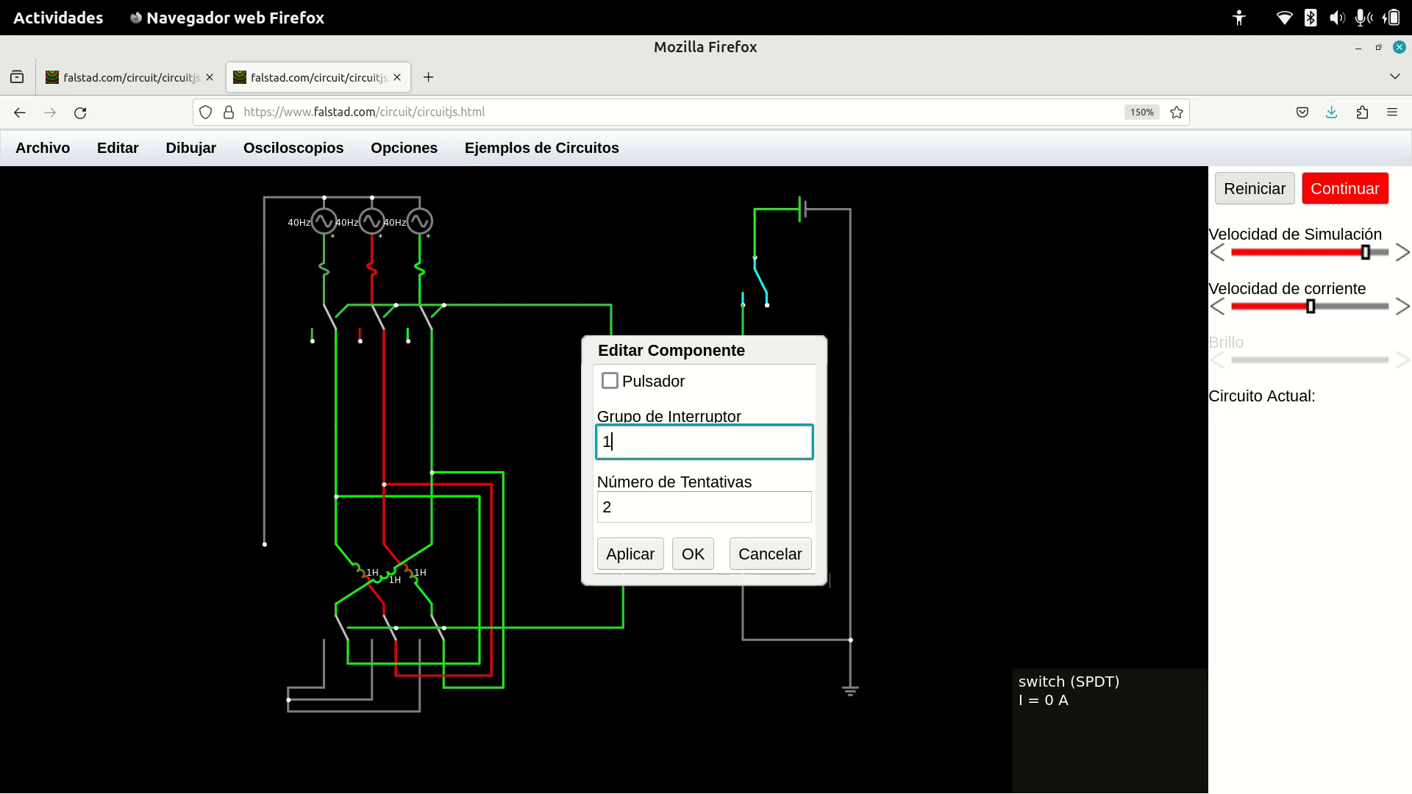
click(692, 557)
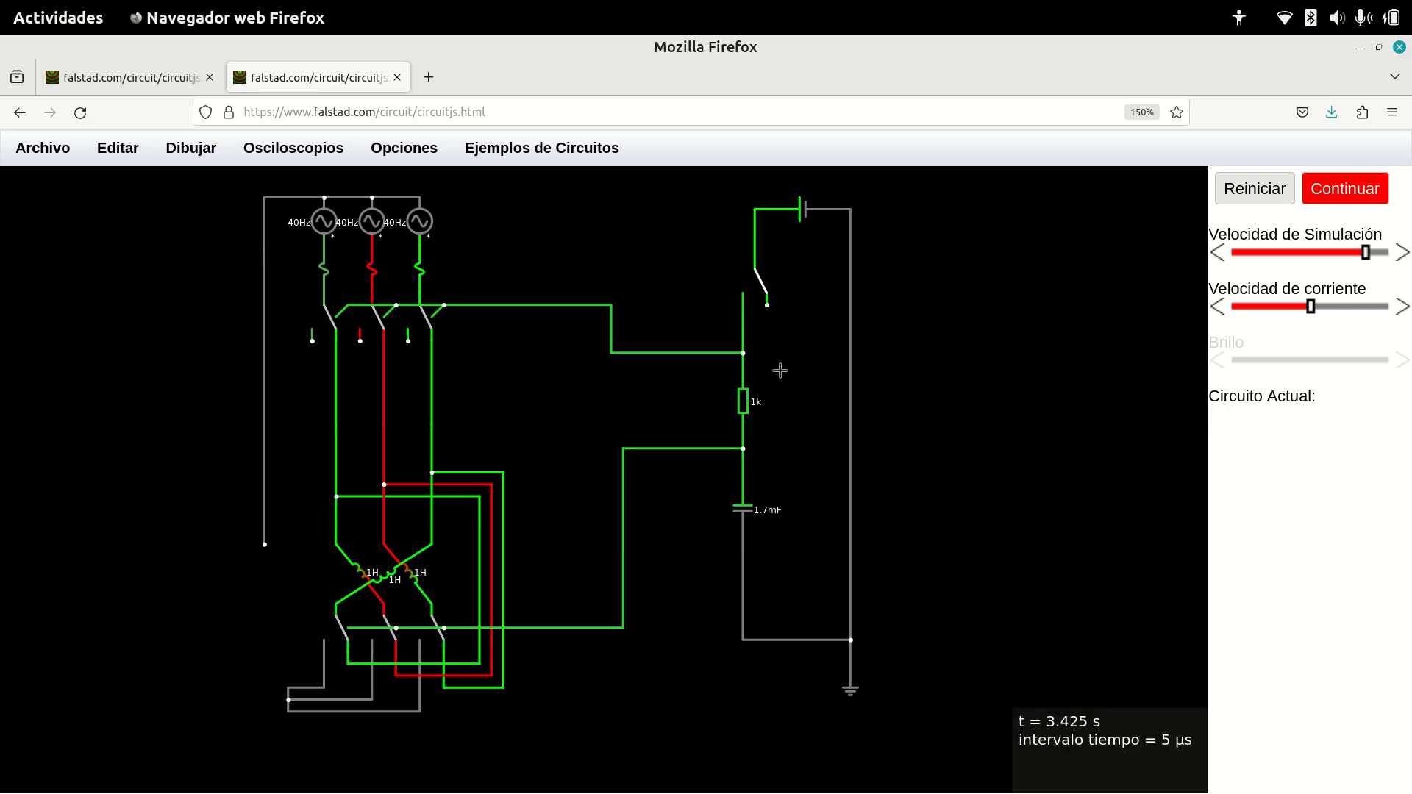
Duplicate the control switch, place the copy beside the capacitor, and wire its common terminal to the resistor-capacitor node.
right_click(766, 300)
click(794, 463)
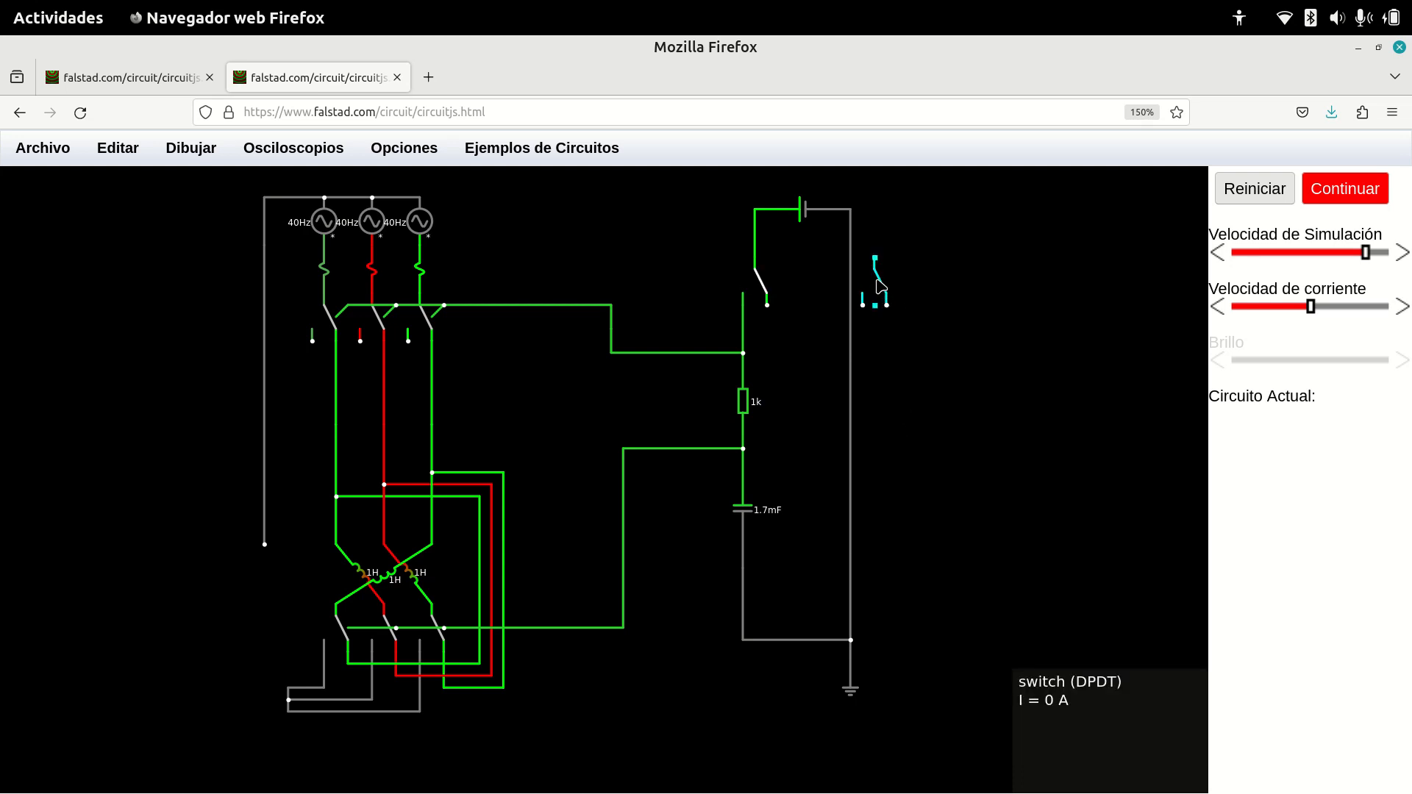
drag(878, 274, 803, 473)
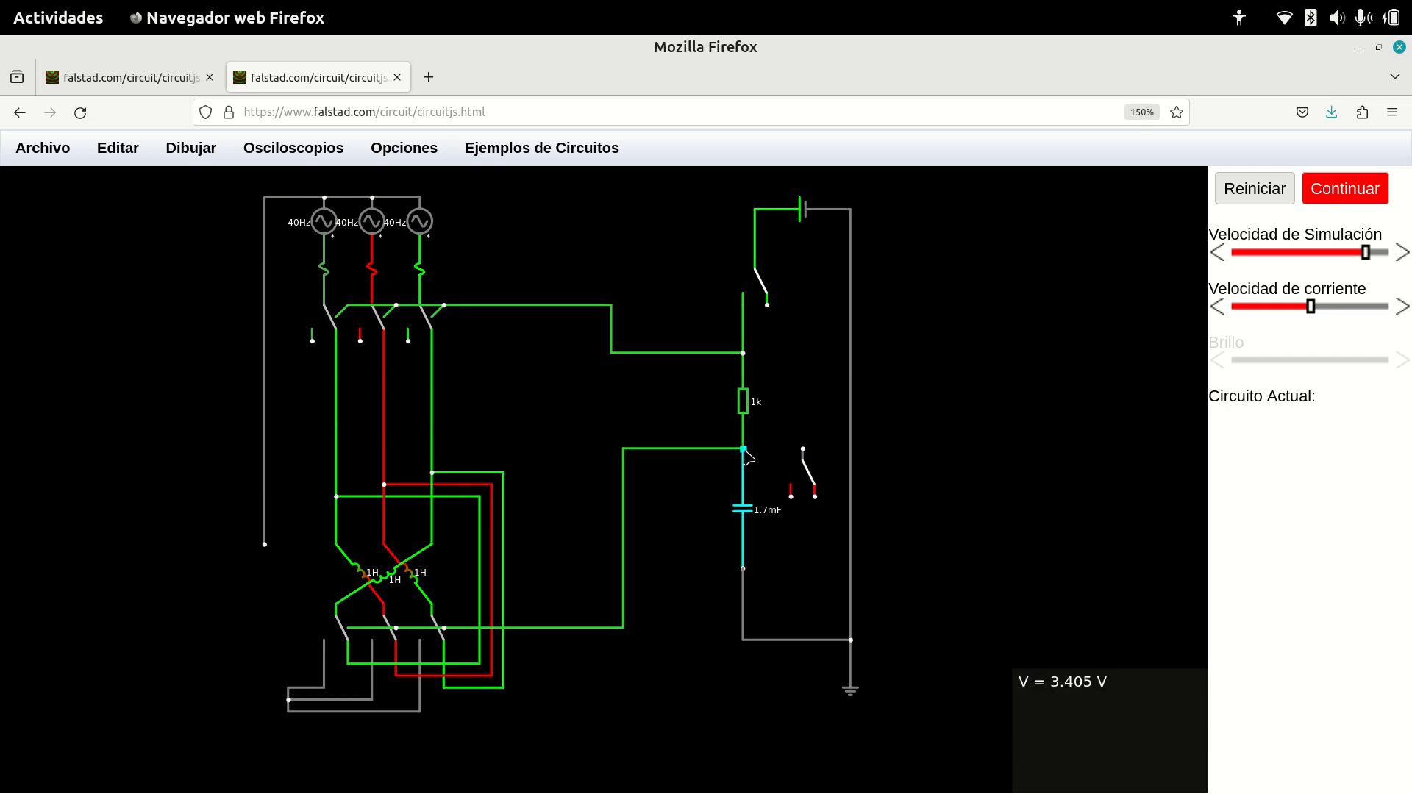
drag(743, 448, 802, 448)
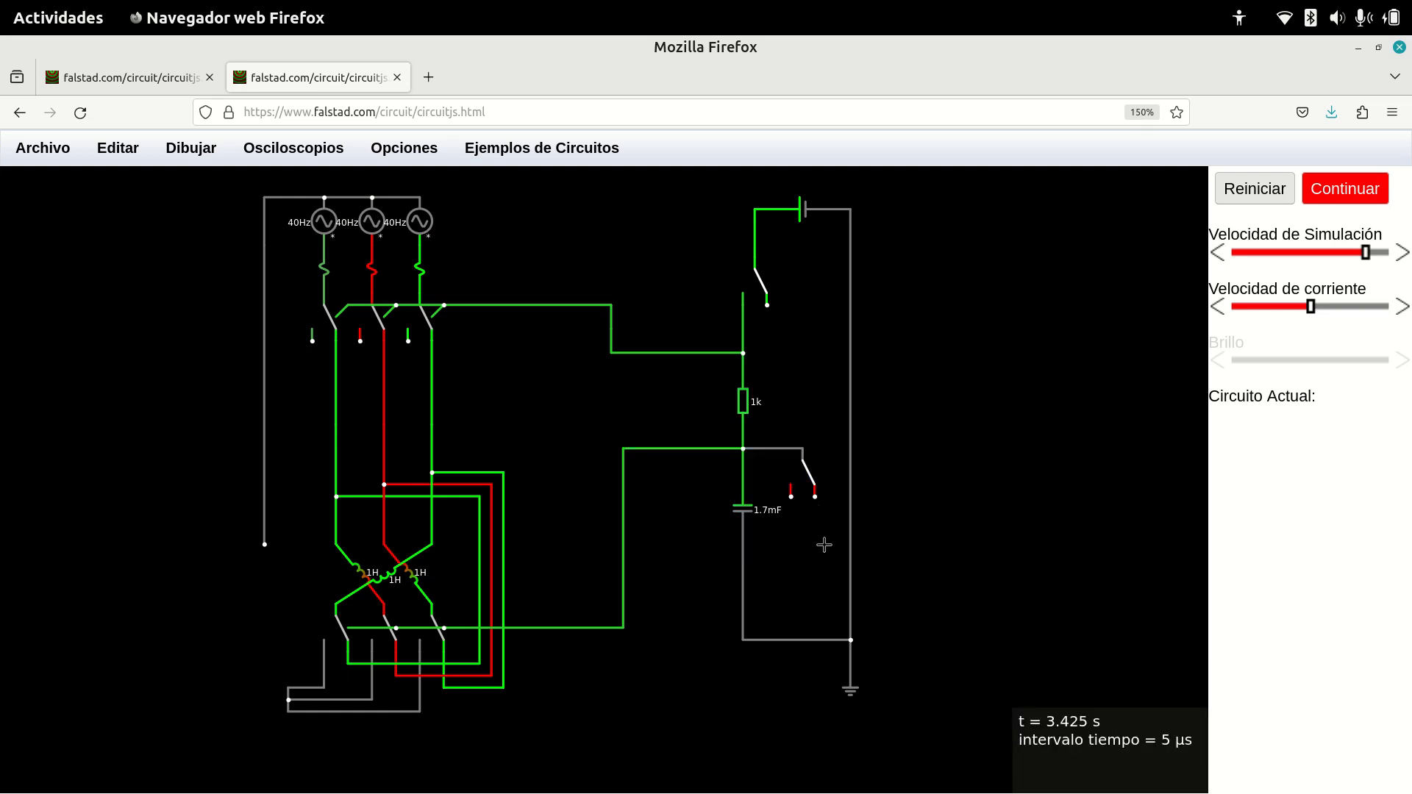
Draw a discharge resistor down from the copied switch's right contact and set its resistance to 10 ohms.
drag(815, 497, 810, 577)
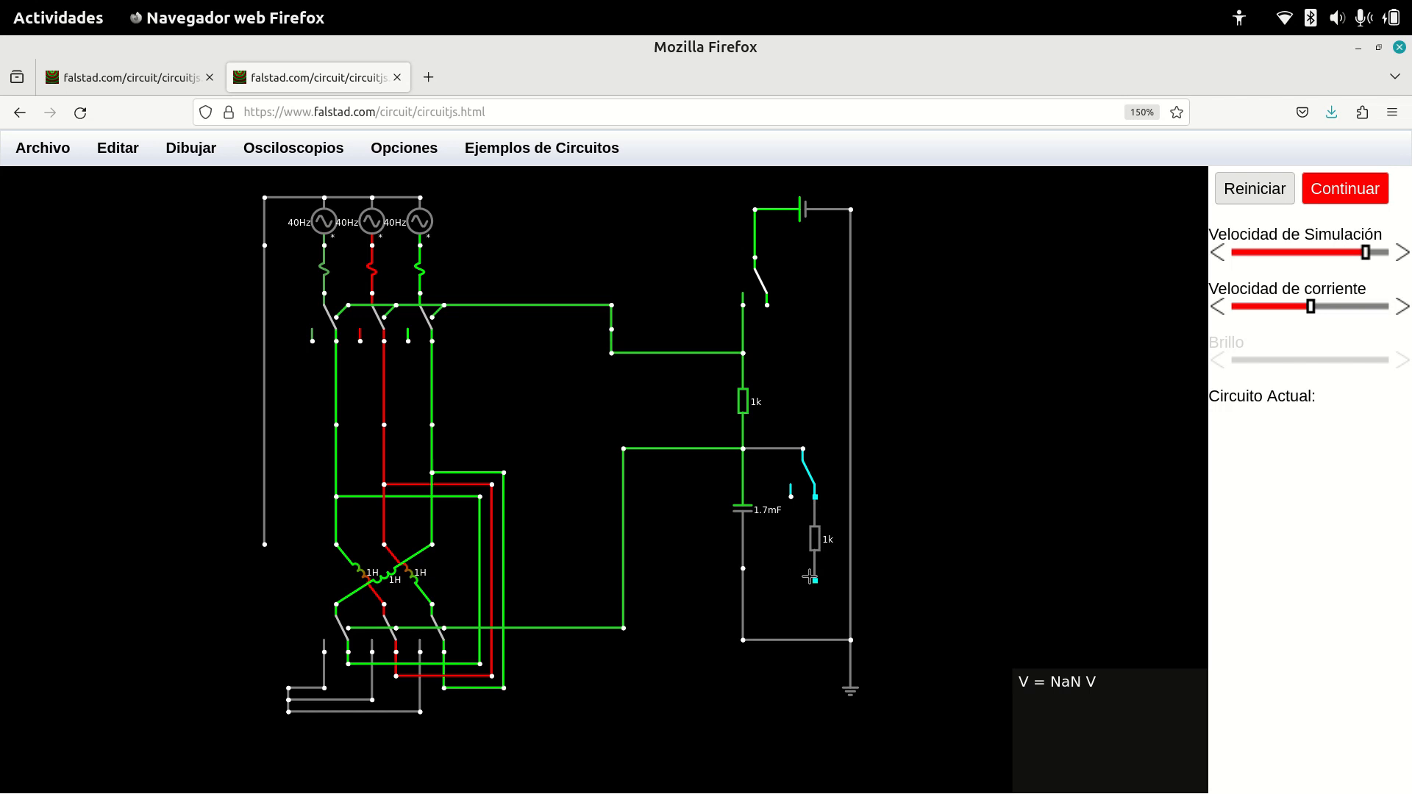
double_click(814, 540)
click(687, 456)
key(BackSpace)
text(0)
click(696, 500)
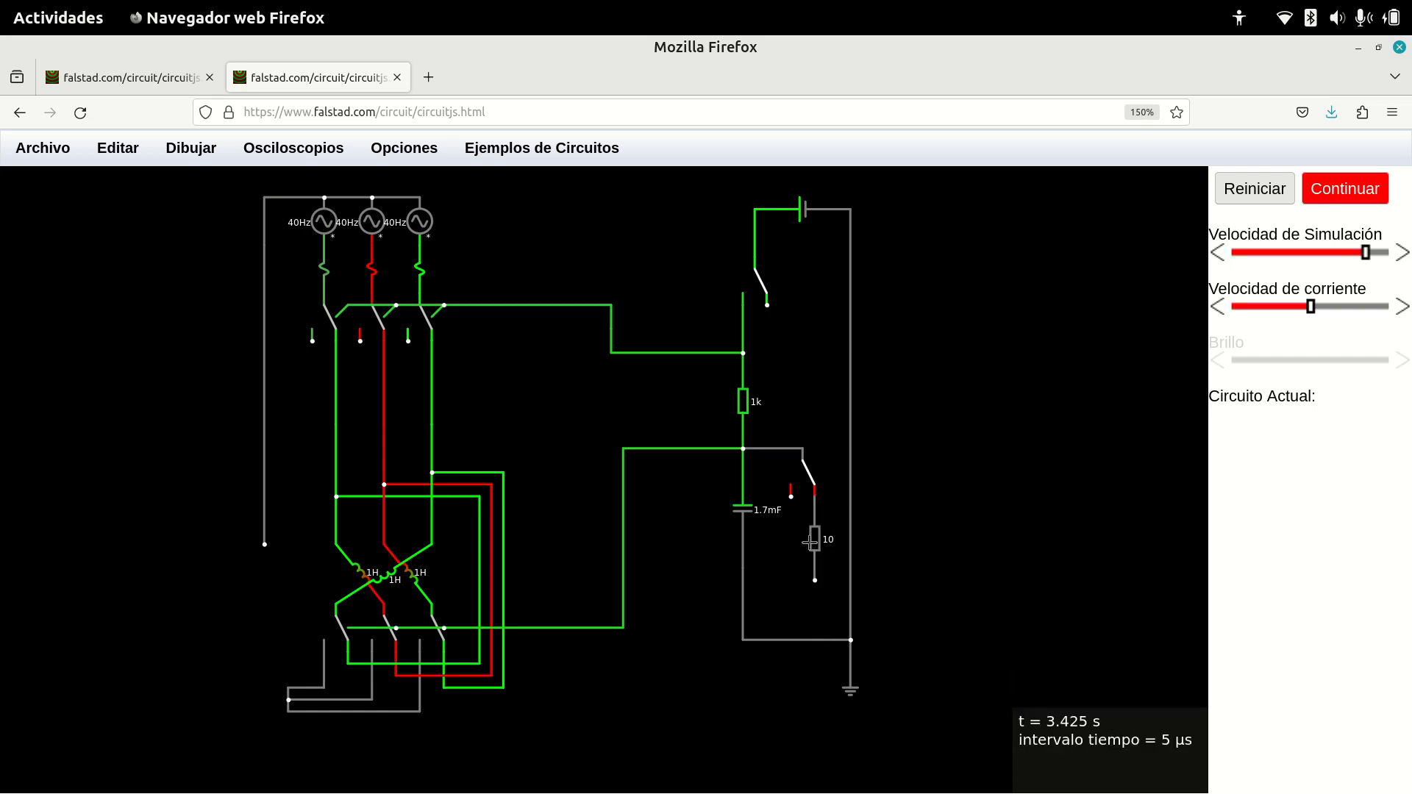
Wire the 10 ohm resistor's lower end to the grounded return wire and split that wire to join them.
drag(815, 580, 815, 638)
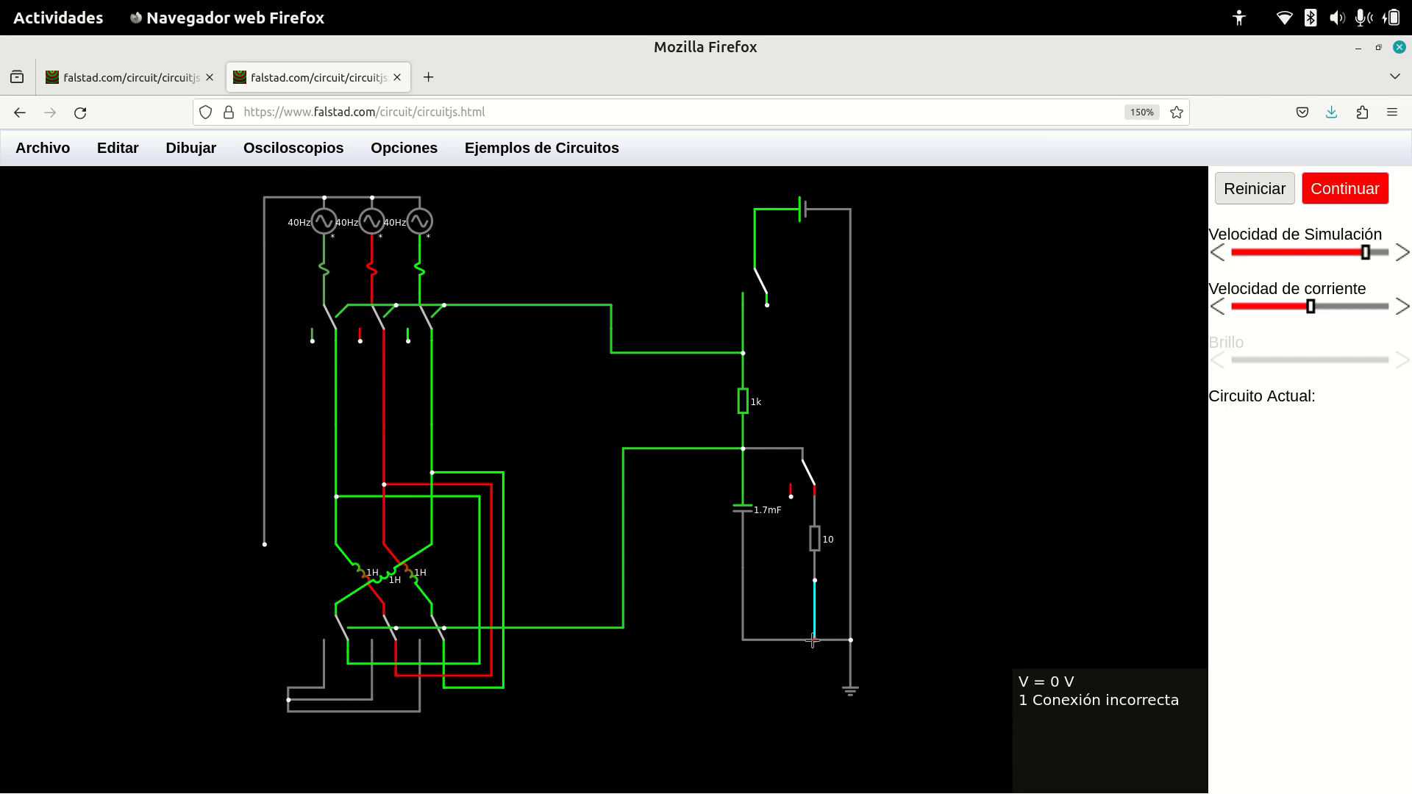
right_click(811, 640)
click(636, 678)
drag(637, 678, 825, 384)
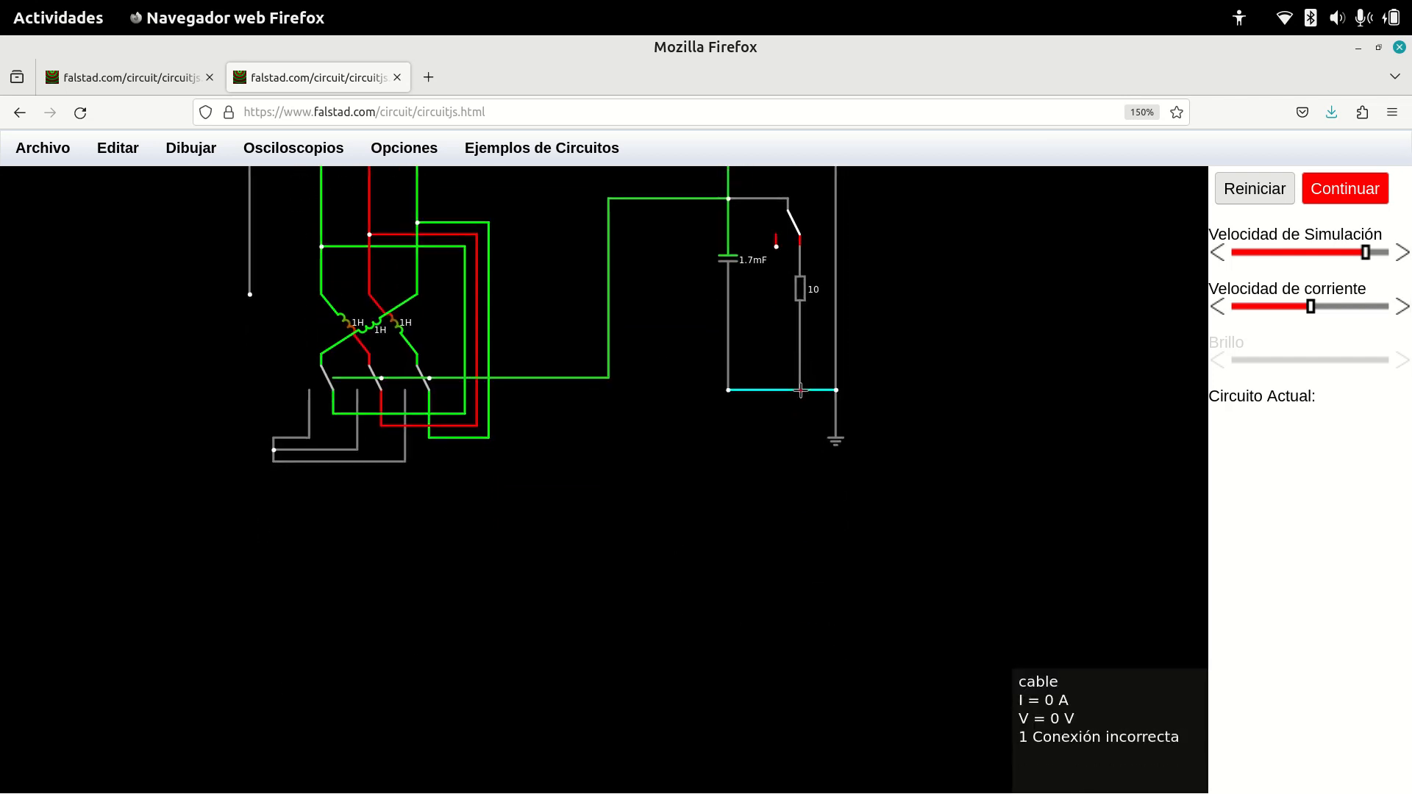
right_click(800, 392)
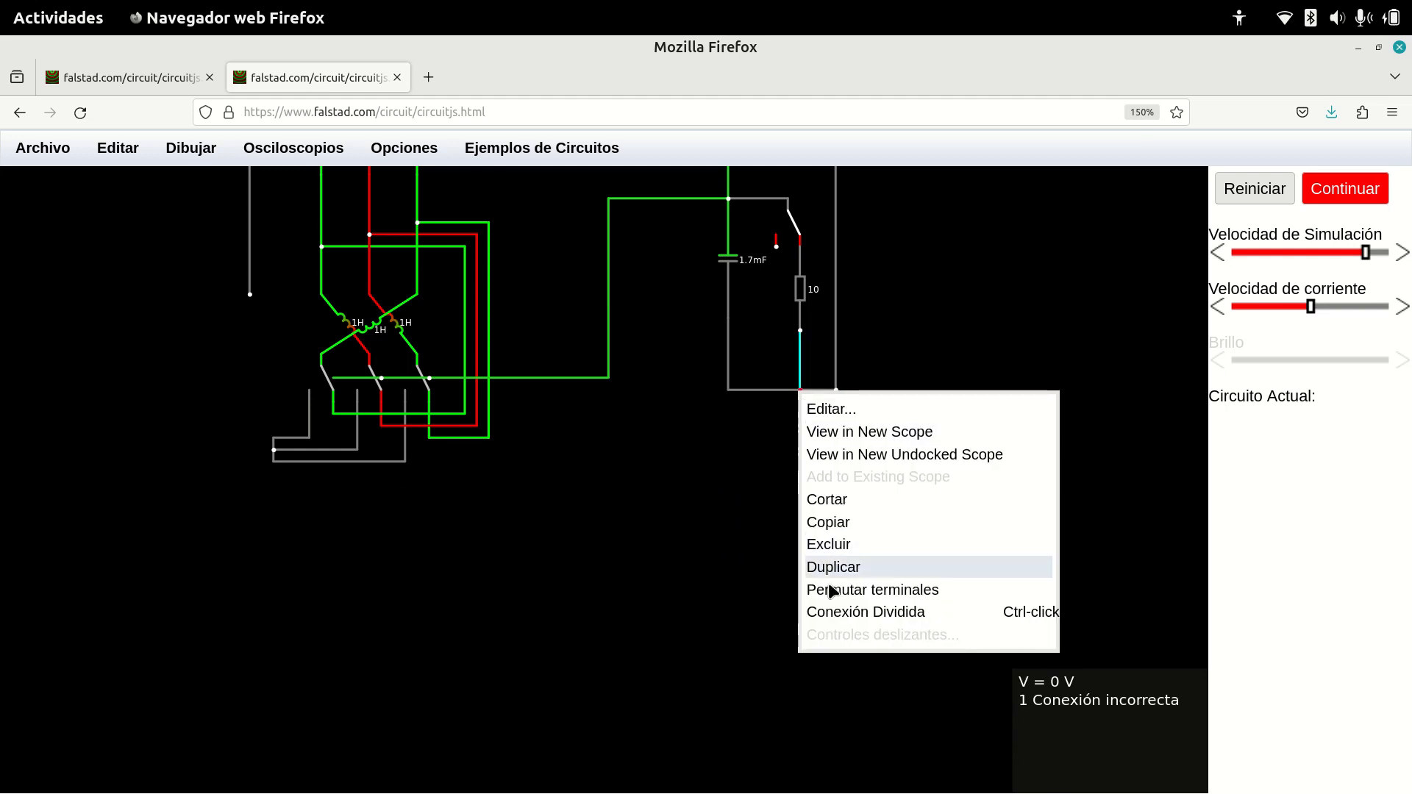
click(823, 613)
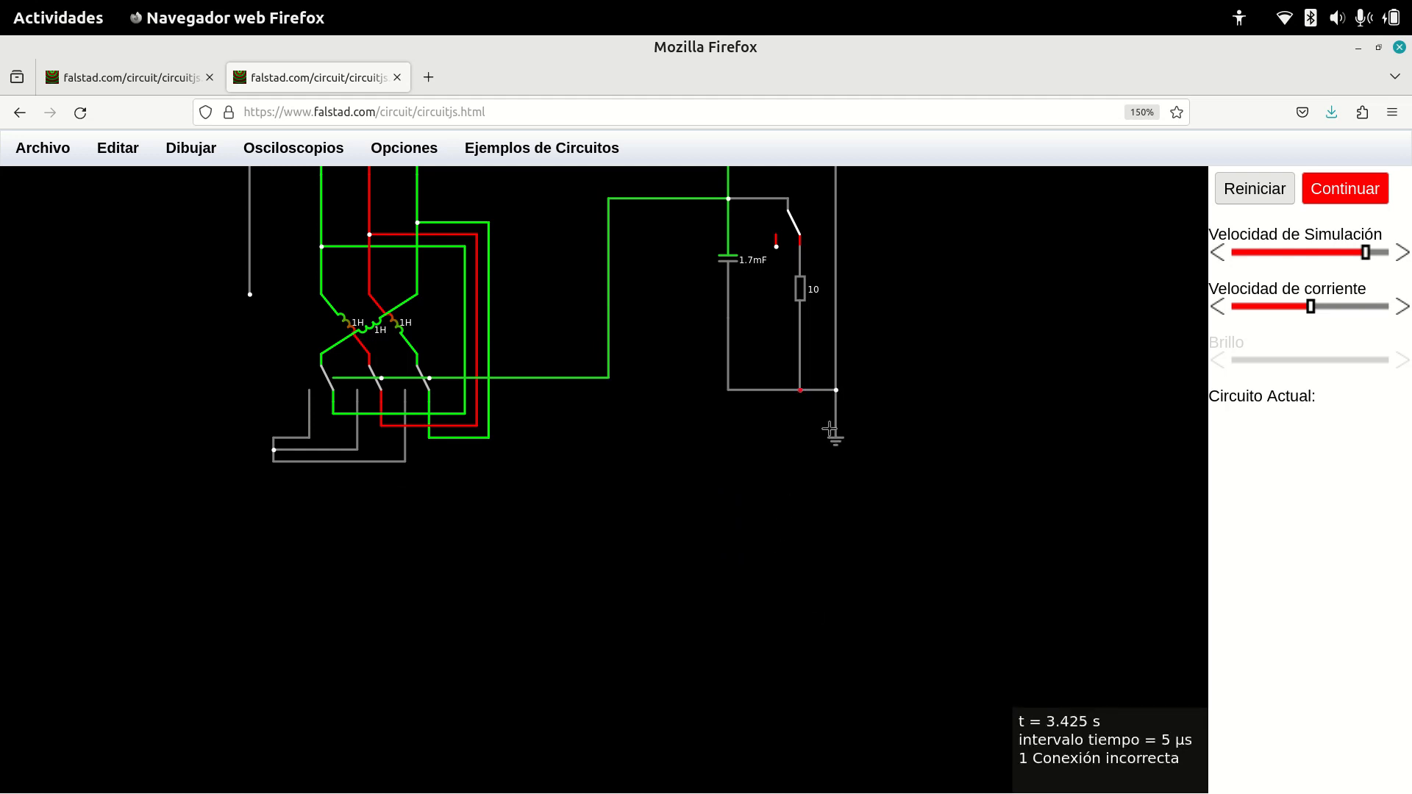
right_click(797, 391)
click(823, 613)
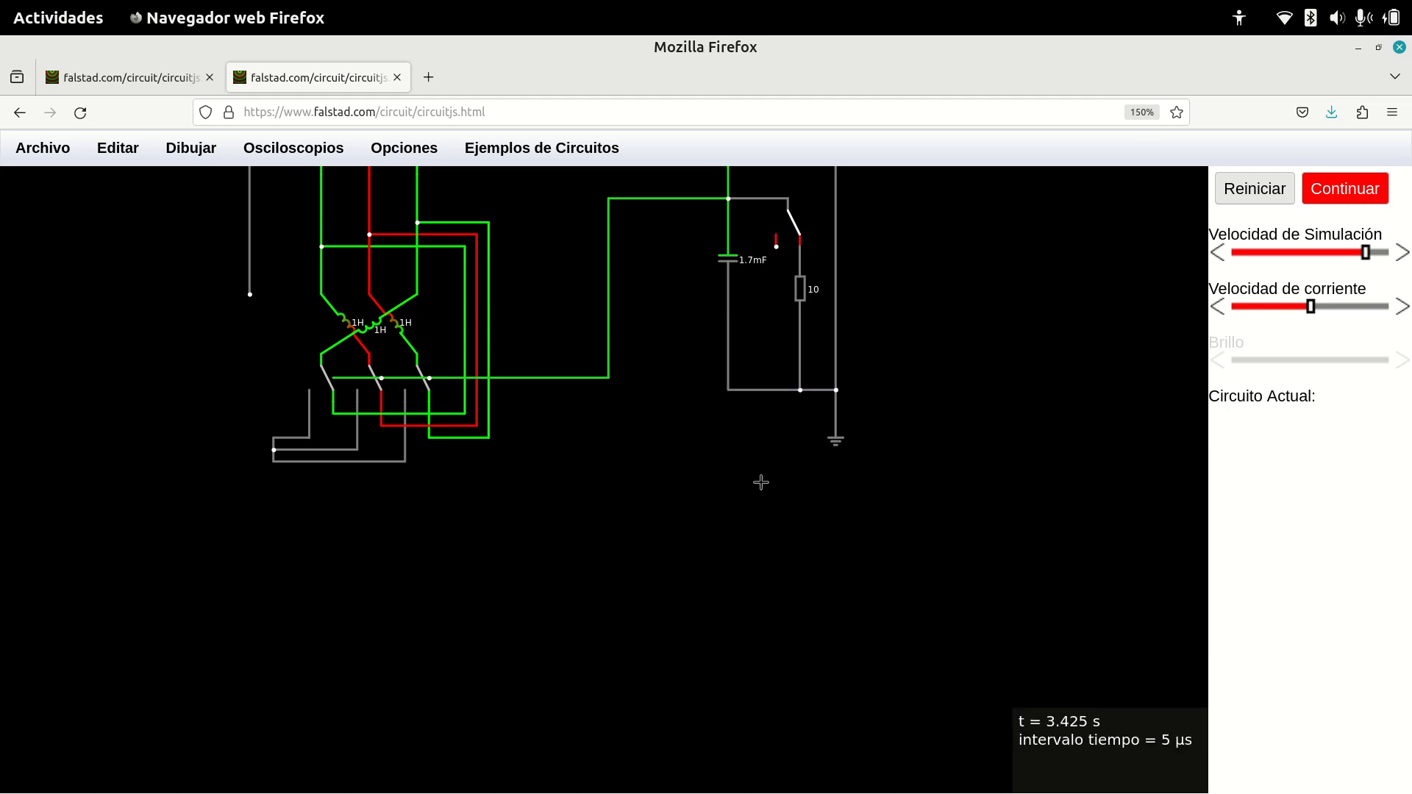
Reset the simulation, run it, and connect the grouped control switch to energize the timer and line contacts.
drag(649, 368, 664, 565)
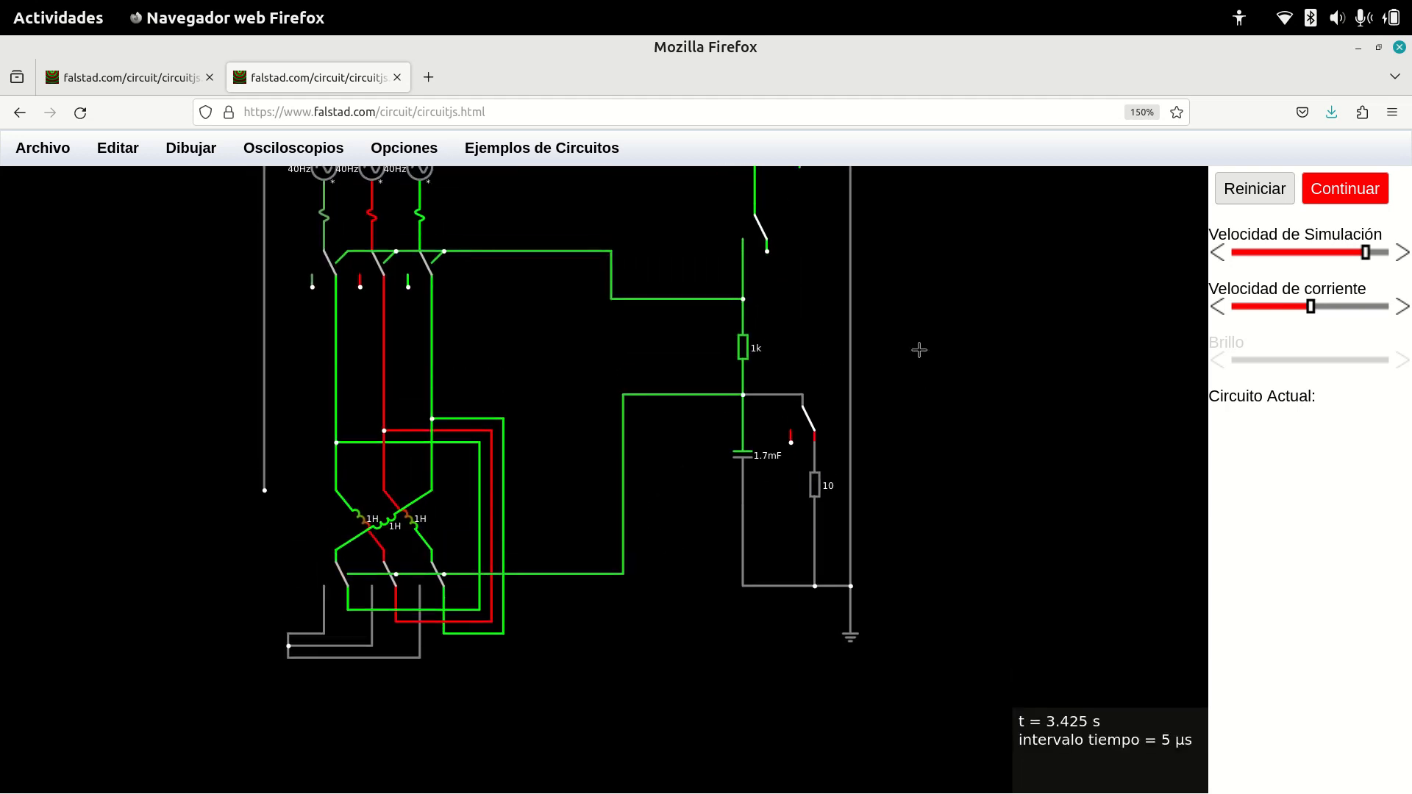
drag(933, 300, 941, 346)
scroll(930, 343, down, 1)
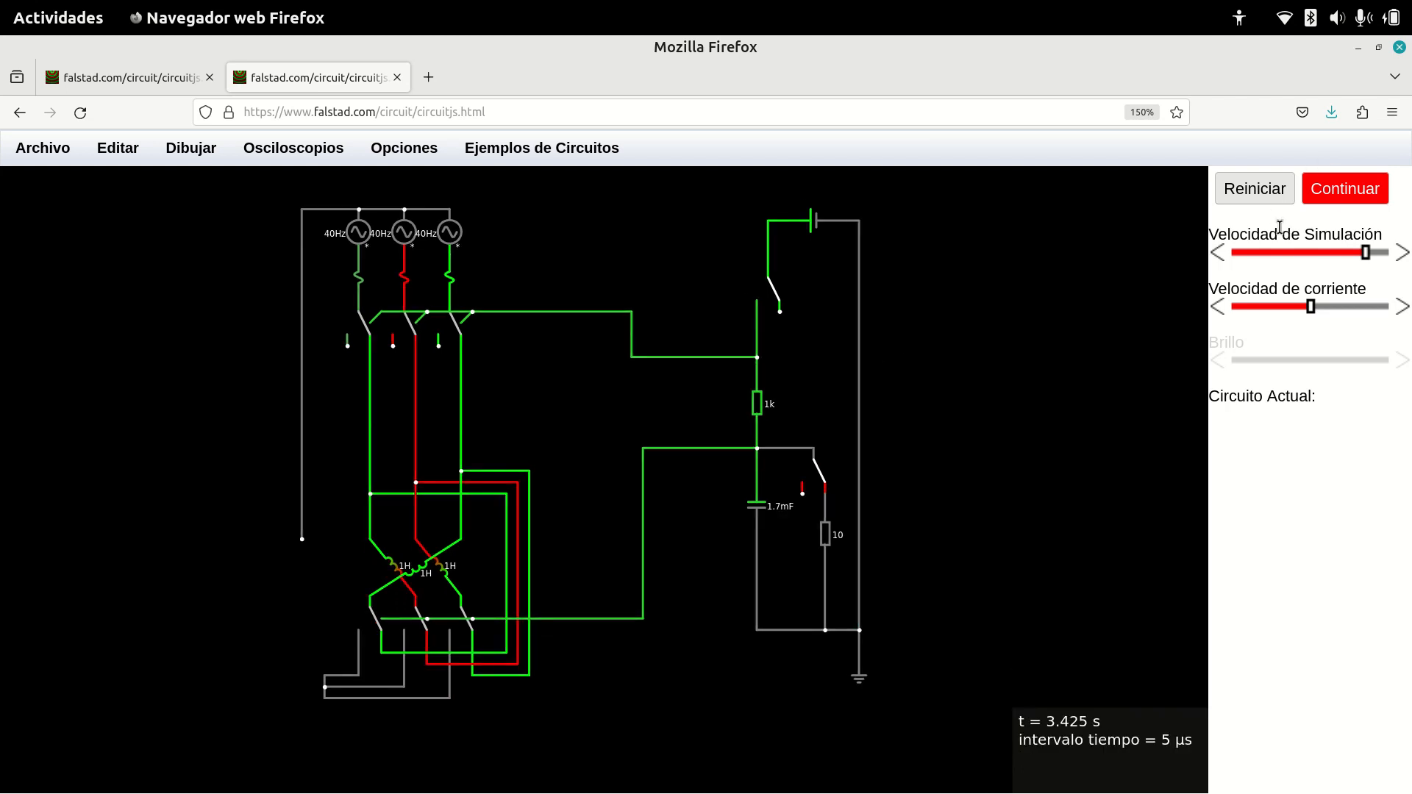
click(1255, 189)
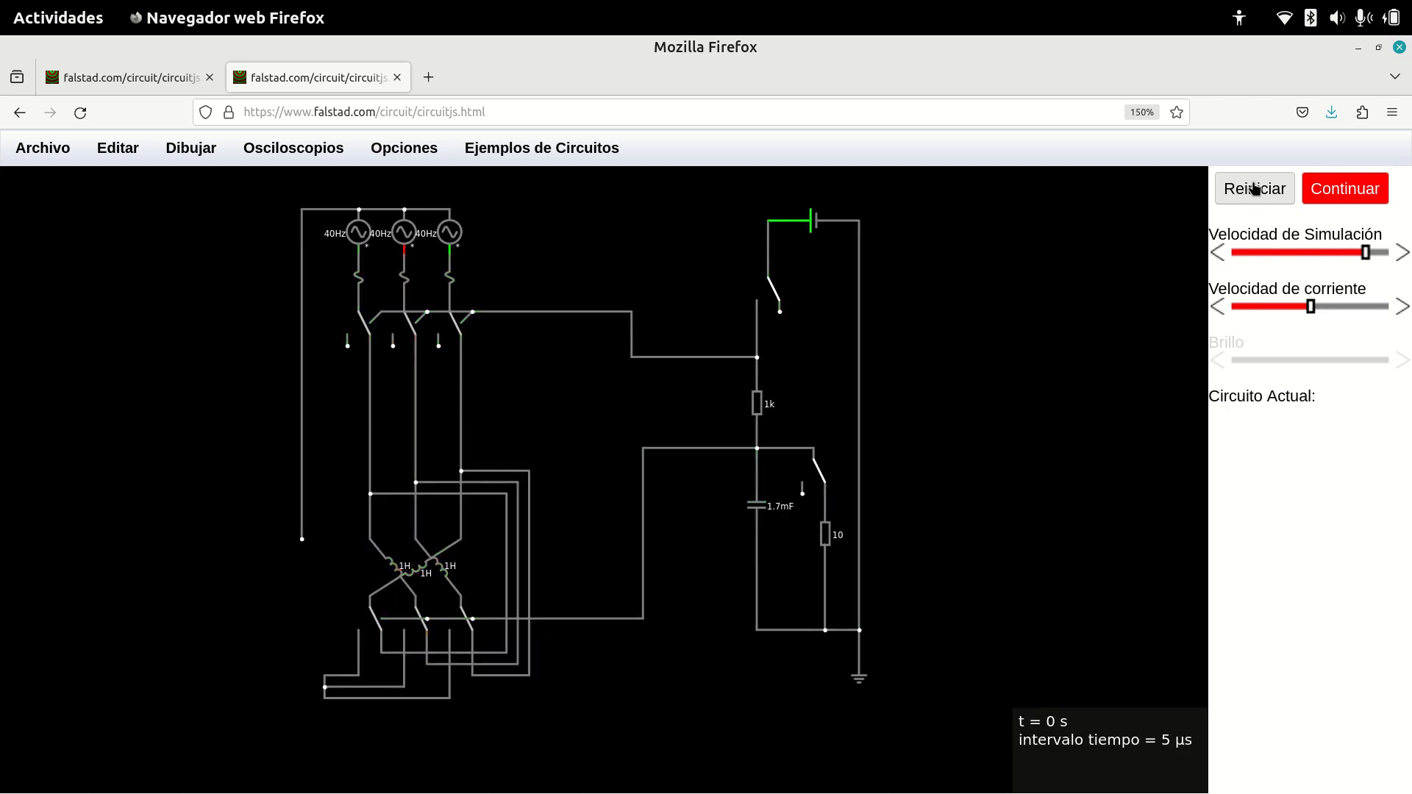
click(1255, 190)
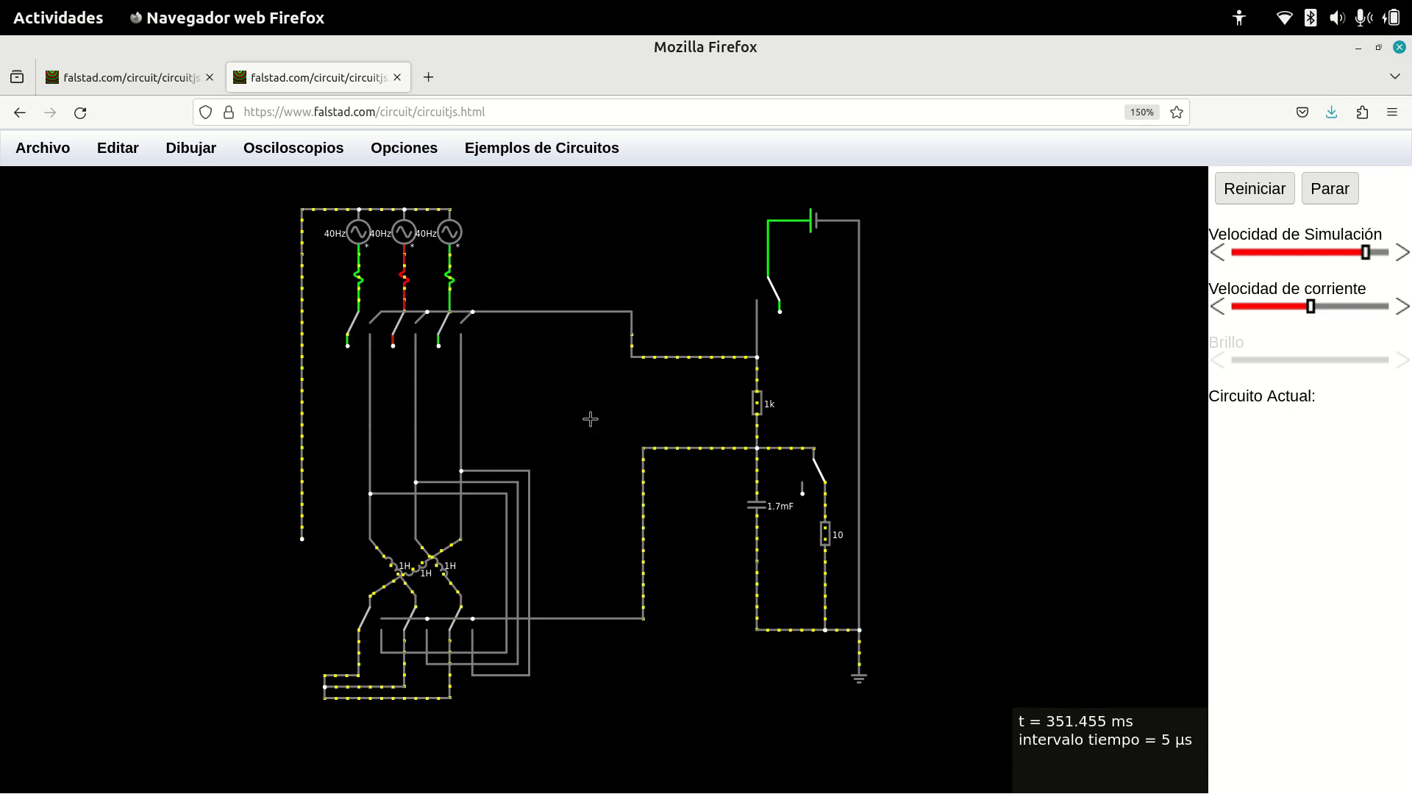
click(776, 286)
click(770, 288)
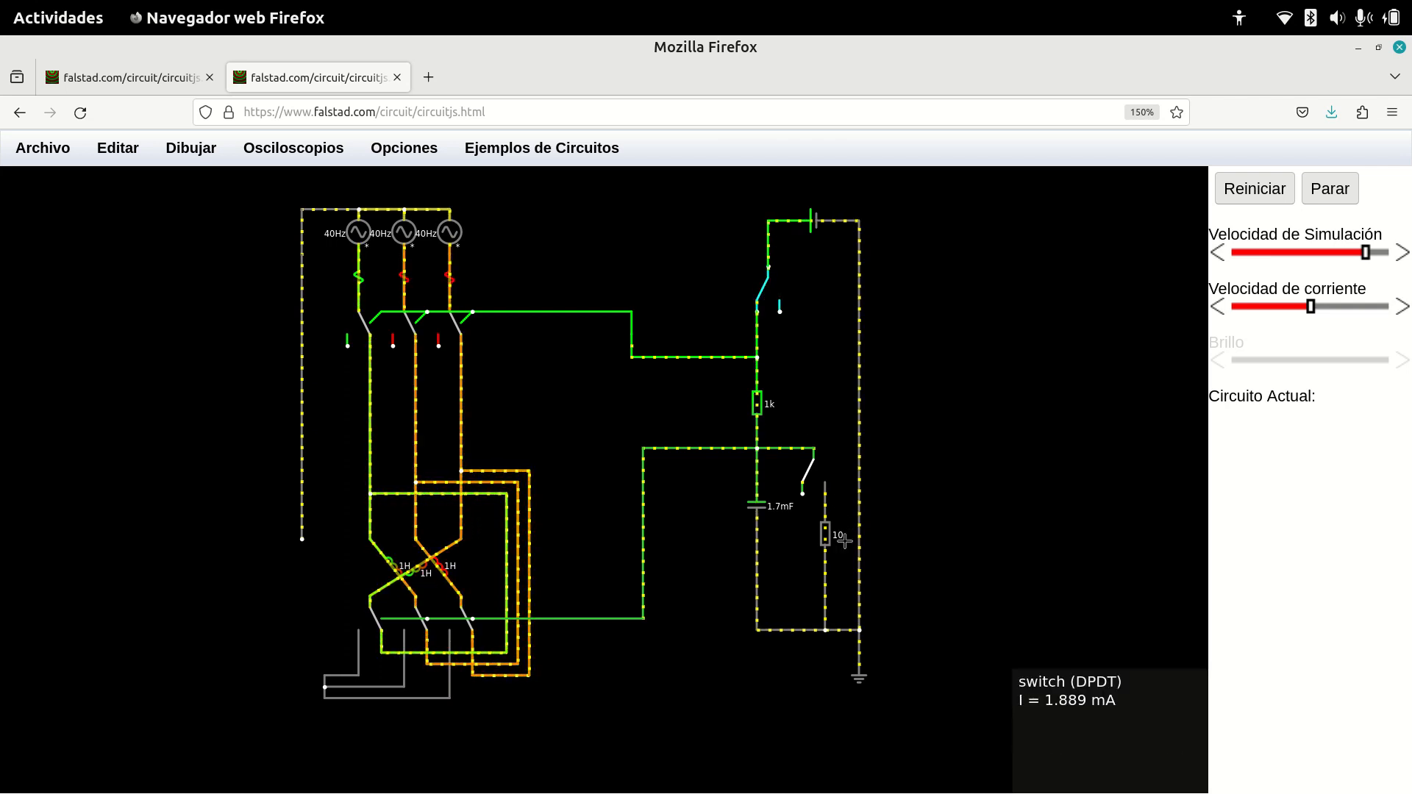
Test the capacitor discharge by switching the control switch off, on and off again while the simulation runs.
click(758, 294)
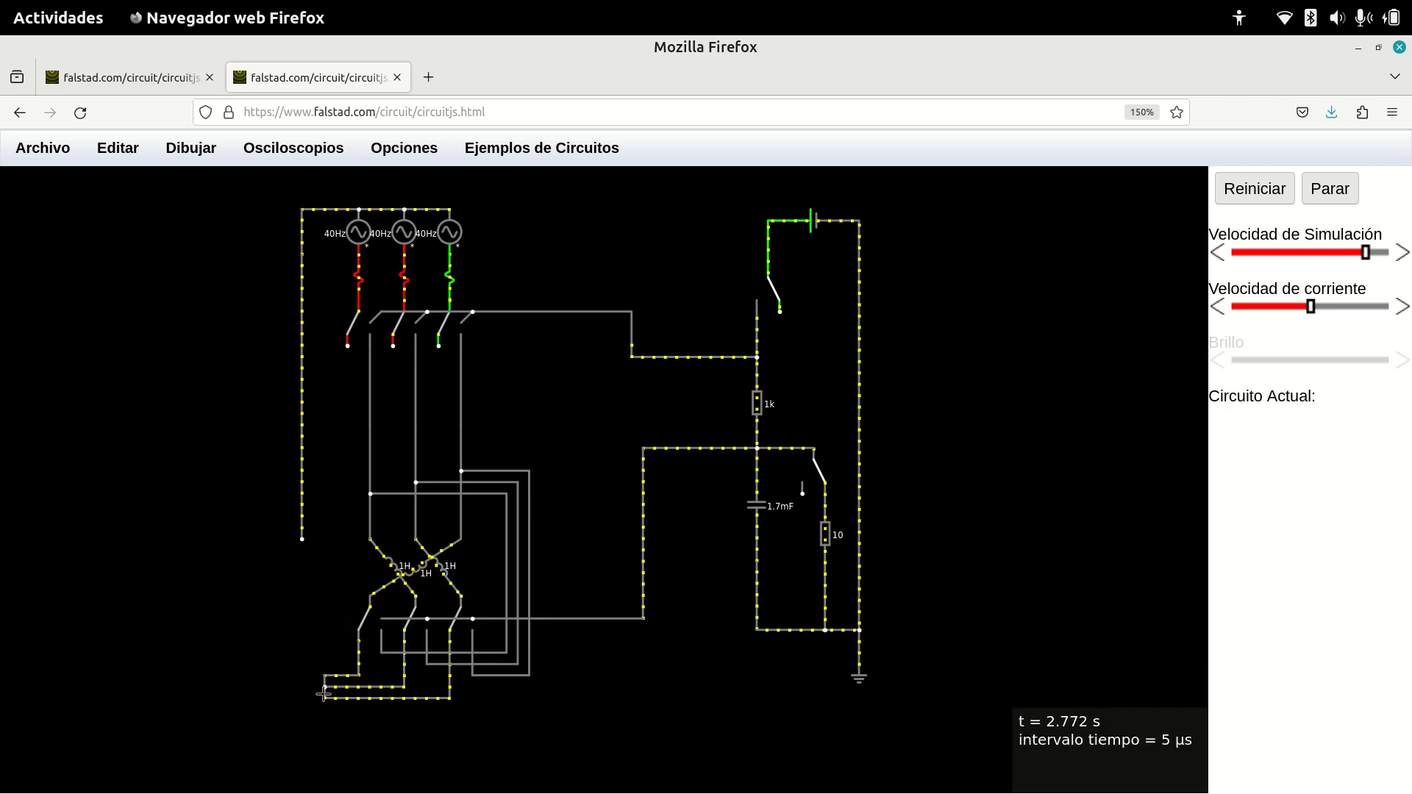
click(774, 291)
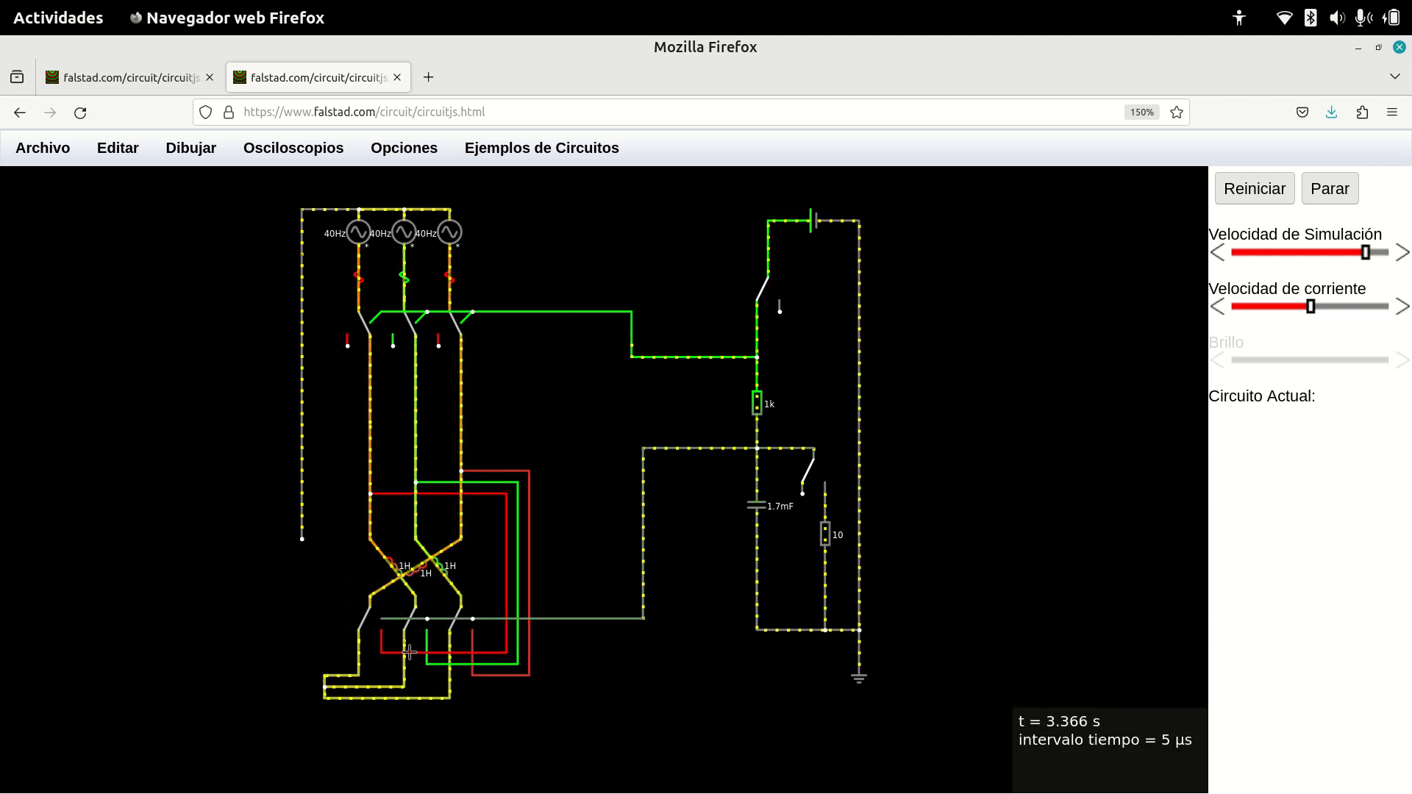
click(763, 296)
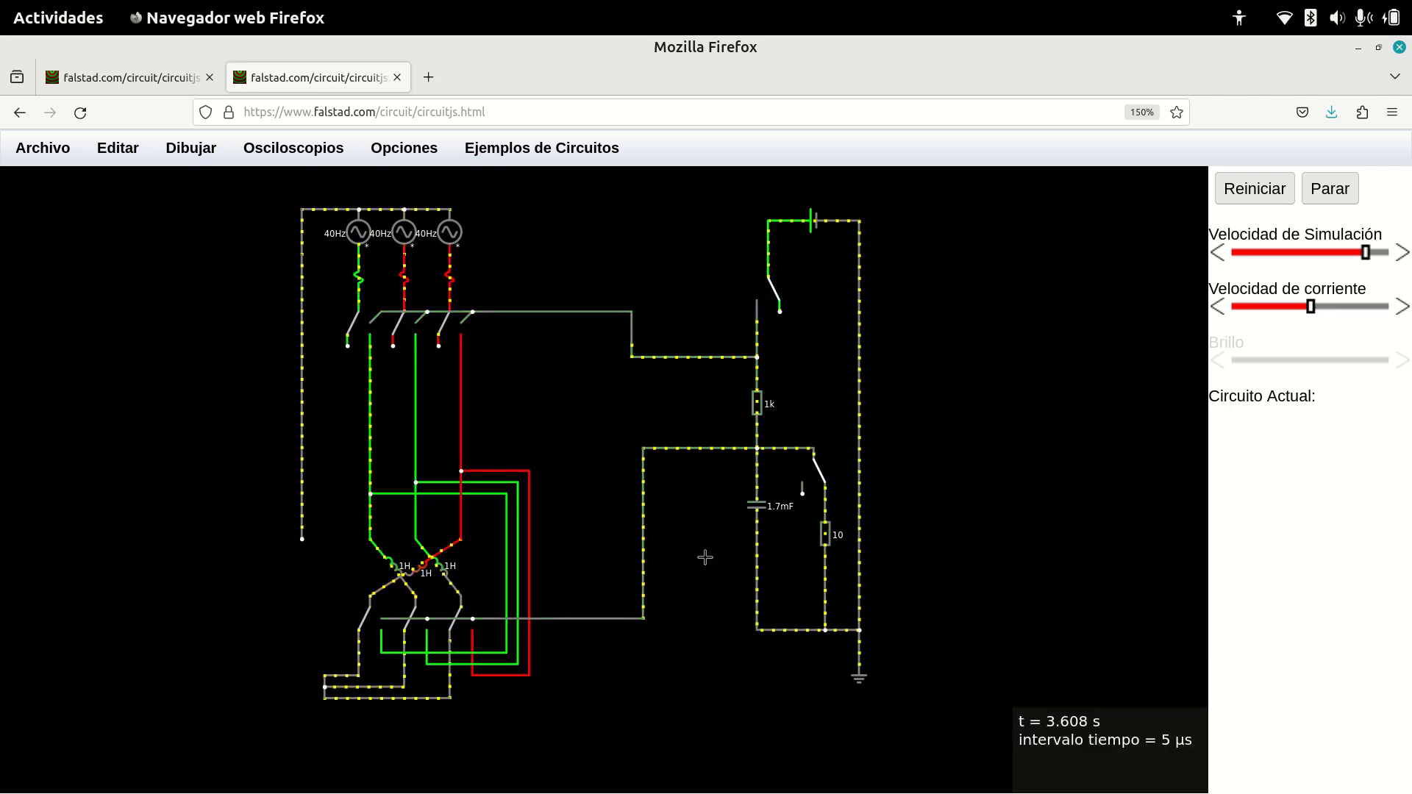